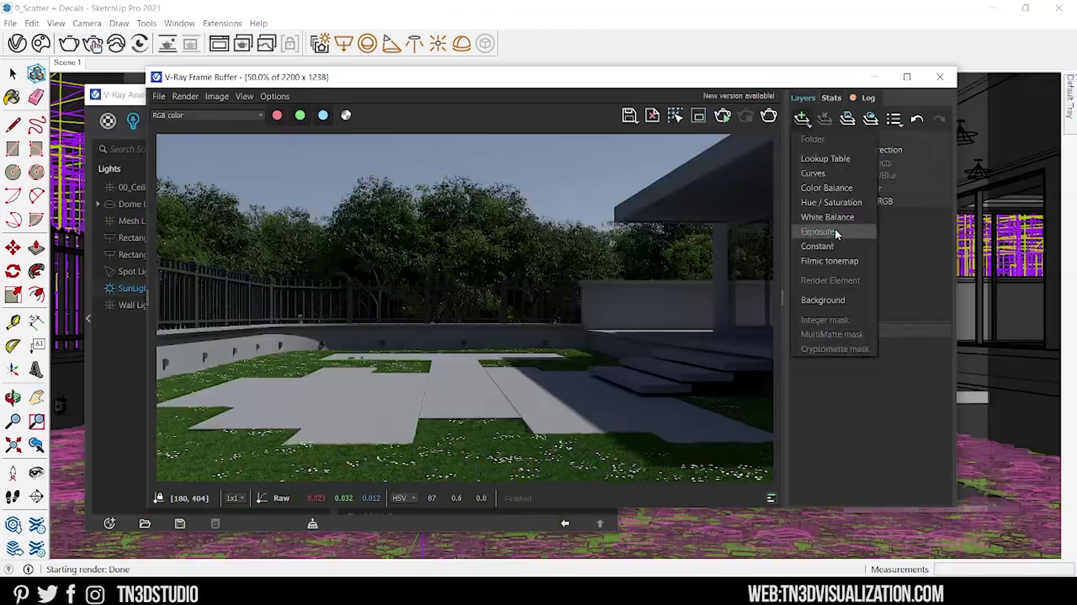
# Step: Bring up the 0_Scatter + Decals patio model on Scene 1
pyautogui.click(858, 234)
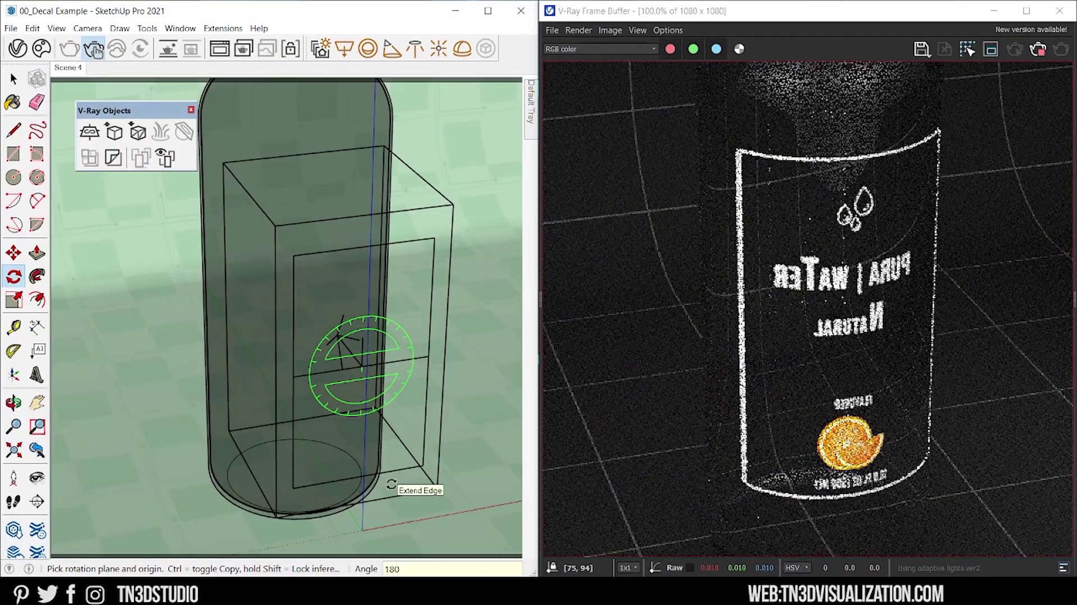
pyautogui.press('space')
pyautogui.press('s')
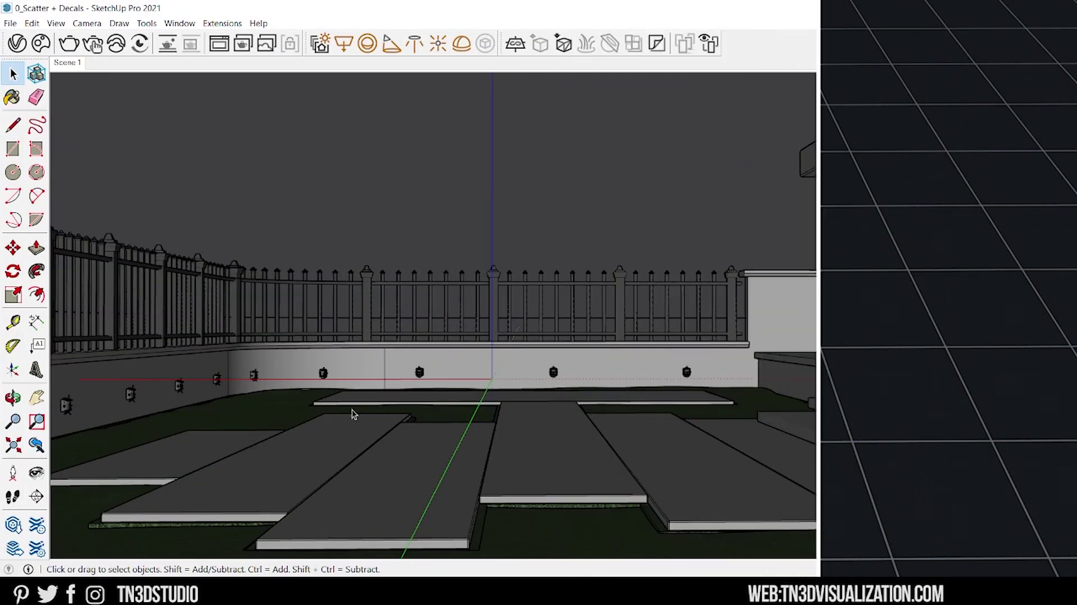
# Step: Orbit out over the garden, select the green lawn face, and return to the Scene 1 view
pyautogui.moveTo(351, 413)
pyautogui.mouseDown(button='middle')
pyautogui.moveTo(546, 440)
pyautogui.moveTo(439, 344)
pyautogui.mouseUp(button='middle')
pyautogui.scroll(-3, 439, 344)
pyautogui.doubleClick(392, 382)
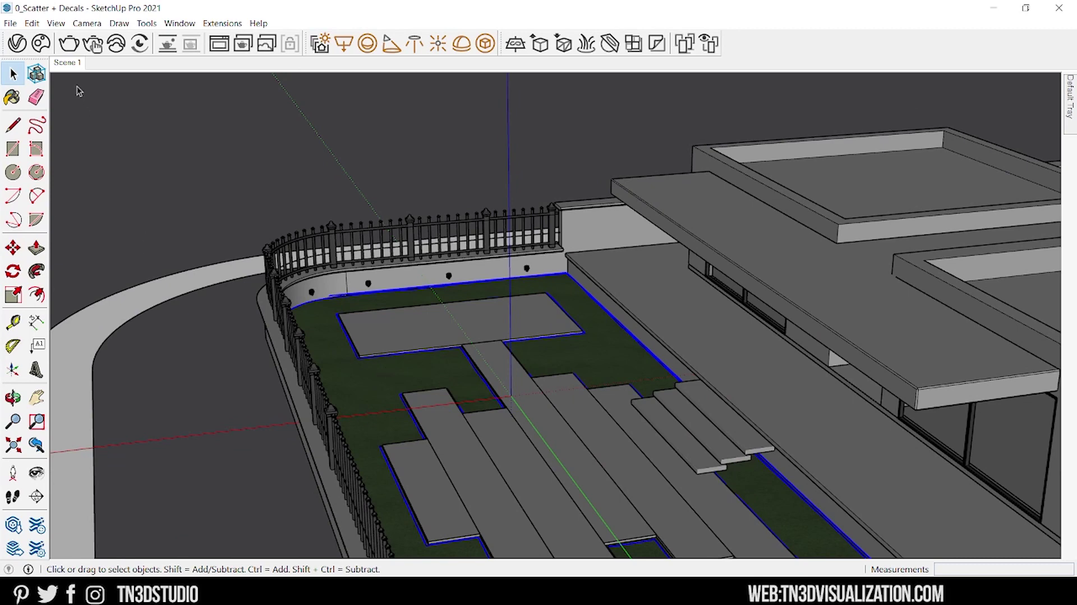
pyautogui.click(70, 65)
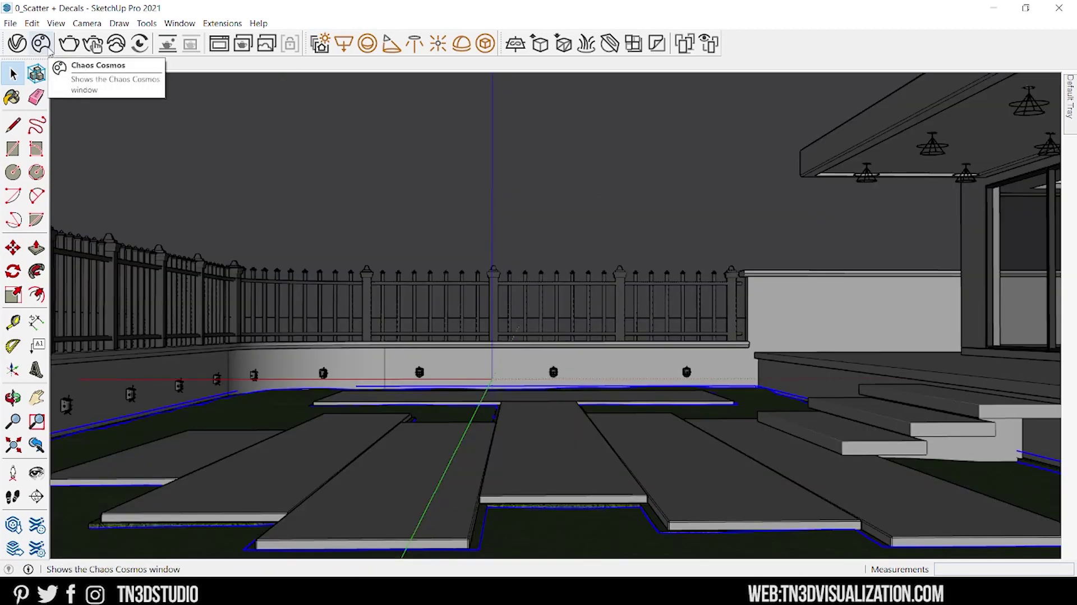
# Step: Import Flower Meadow 002 from Chaos Cosmos 3D Models, filtered to downloaded assets only
pyautogui.click(41, 43)
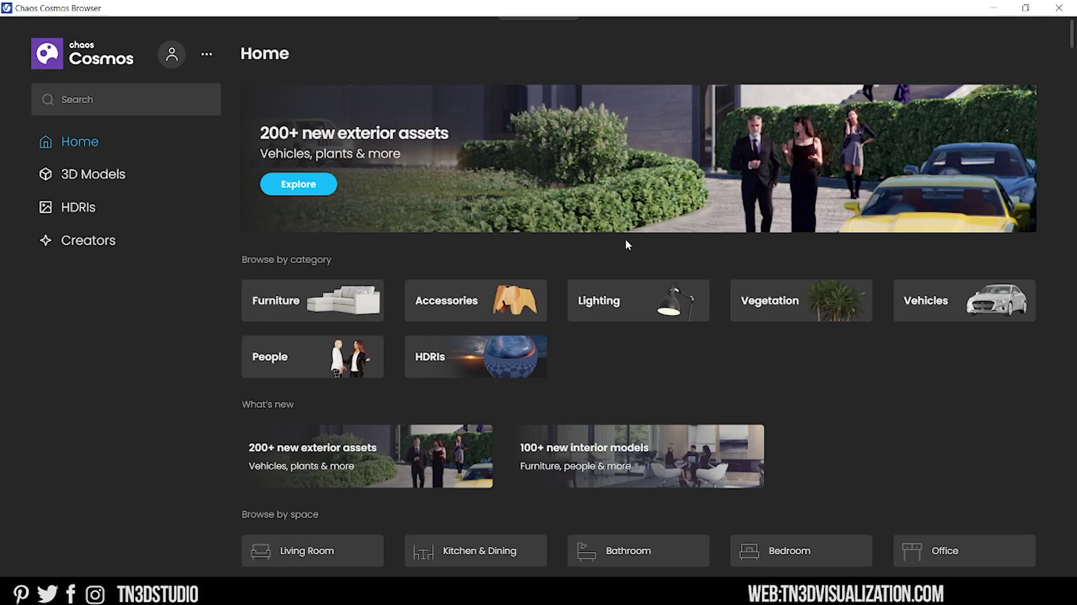
pyautogui.scroll(-15, 812, 363)
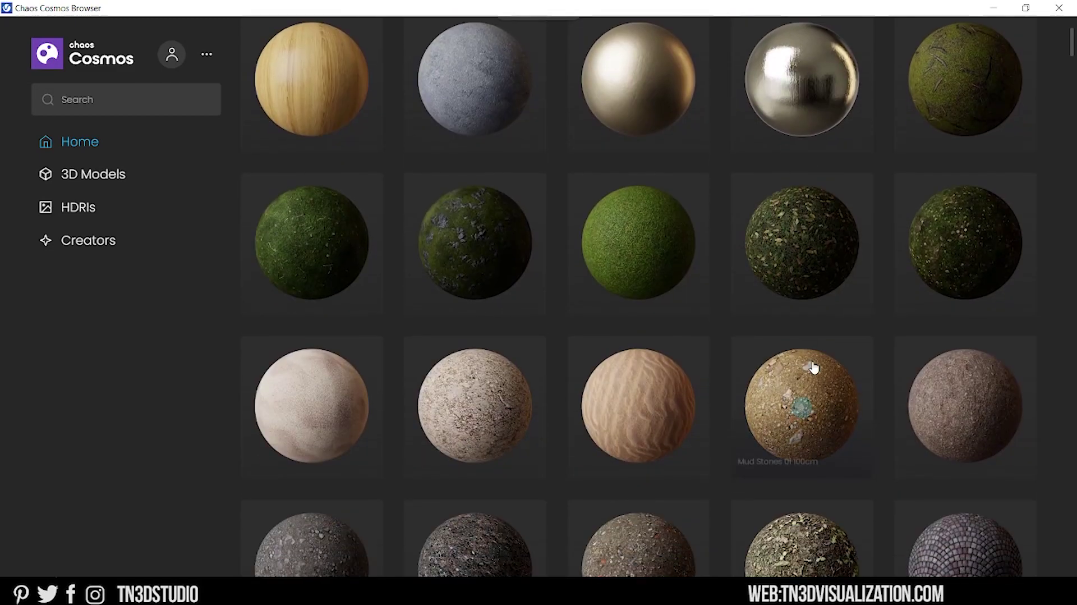
pyautogui.scroll(-6, 814, 367)
pyautogui.scroll(10, 814, 368)
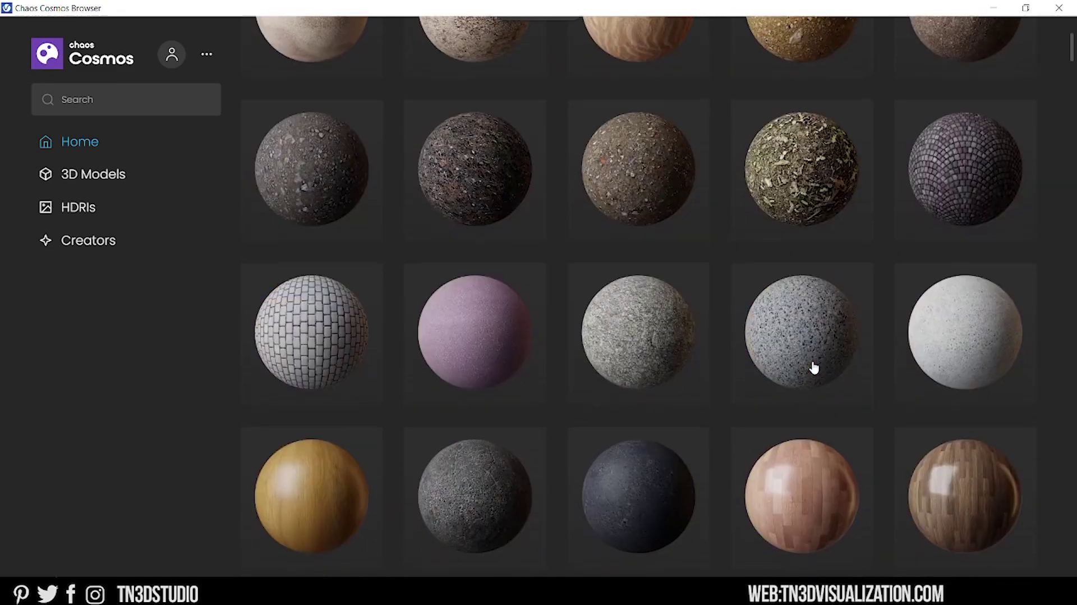
pyautogui.click(79, 142)
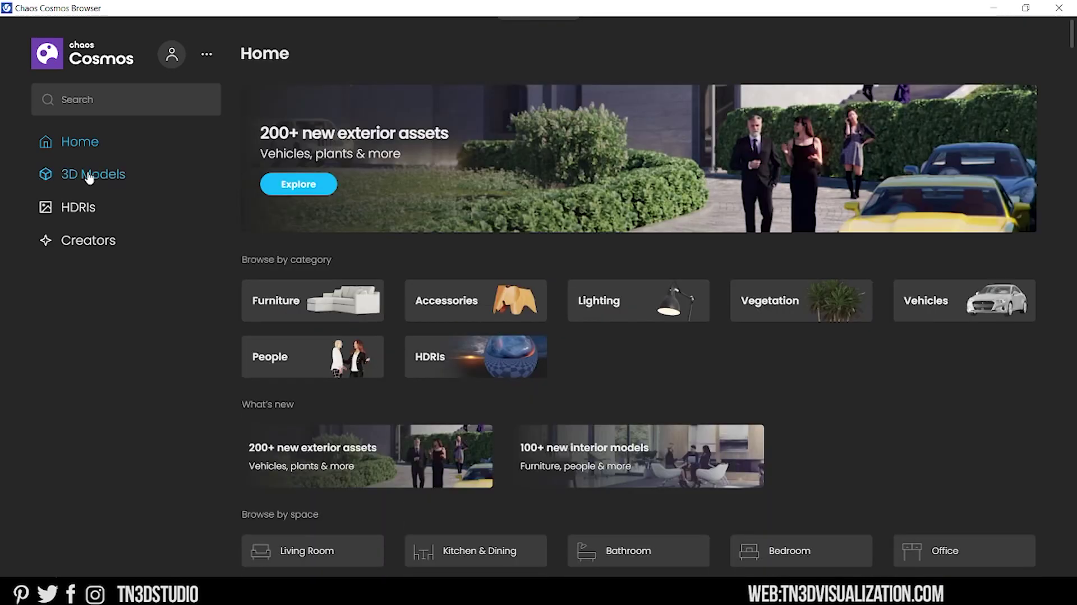
pyautogui.click(89, 175)
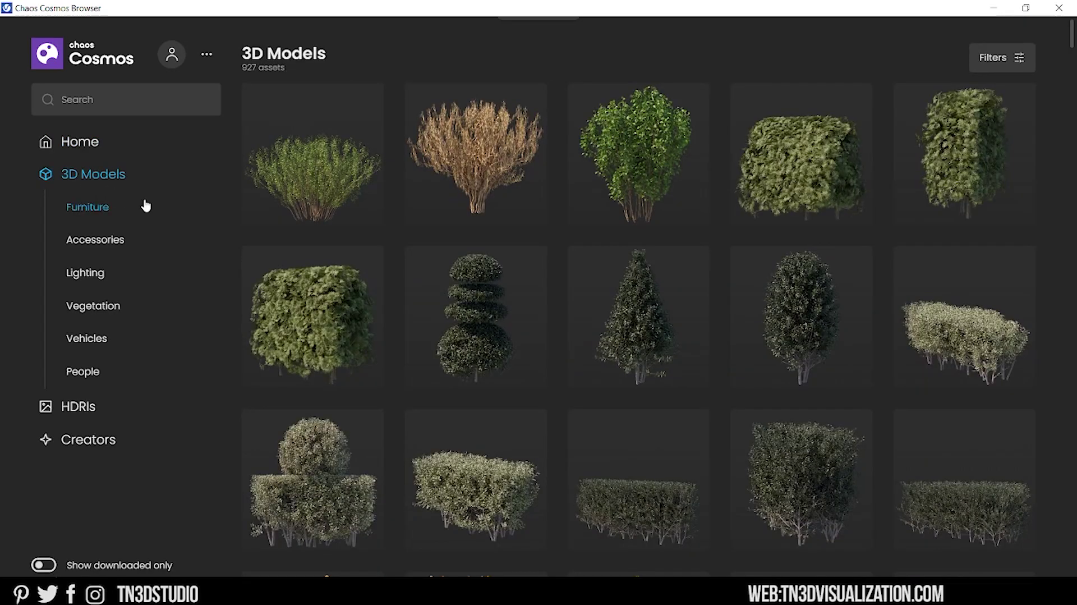
pyautogui.click(44, 565)
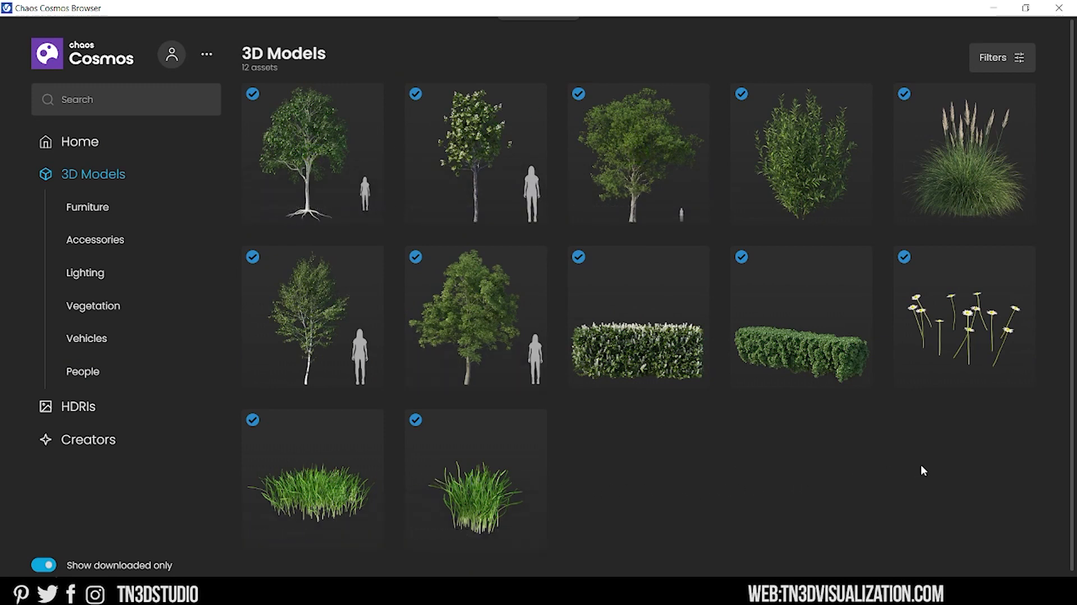
pyautogui.moveTo(965, 318)
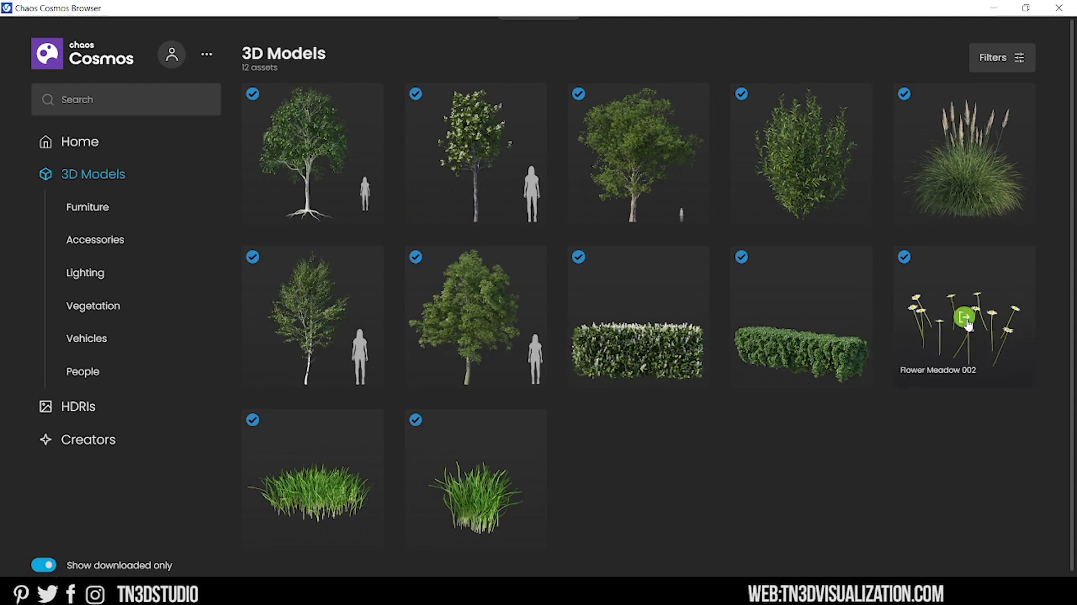
pyautogui.click(965, 318)
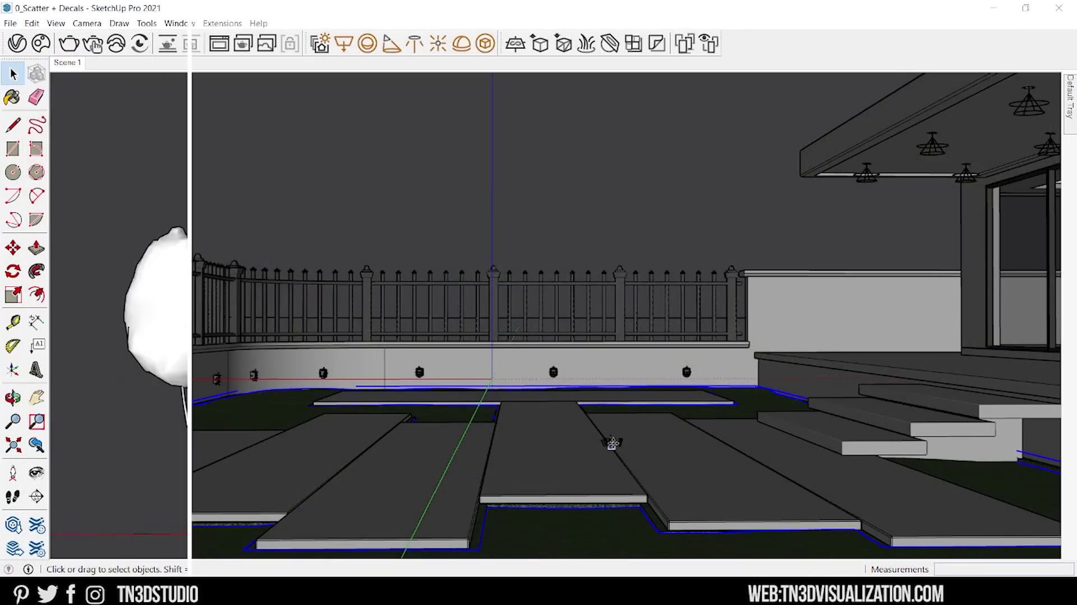
# Step: Select the imported tree, the two grass clumps and the flower group in the model
pyautogui.click(784, 341)
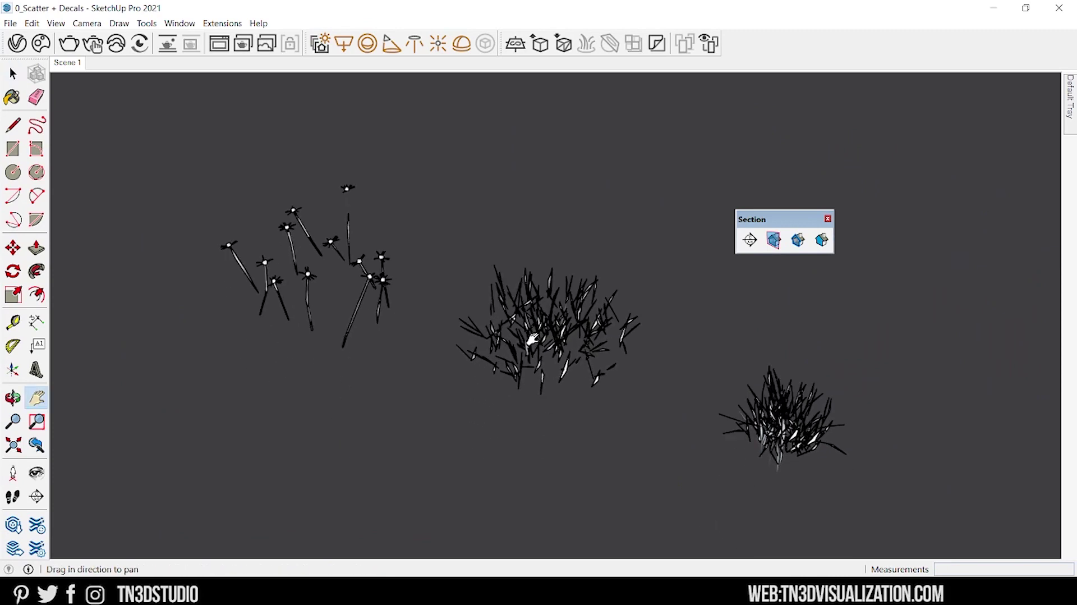
pyautogui.click(788, 396)
pyautogui.click(561, 324)
pyautogui.click(379, 274)
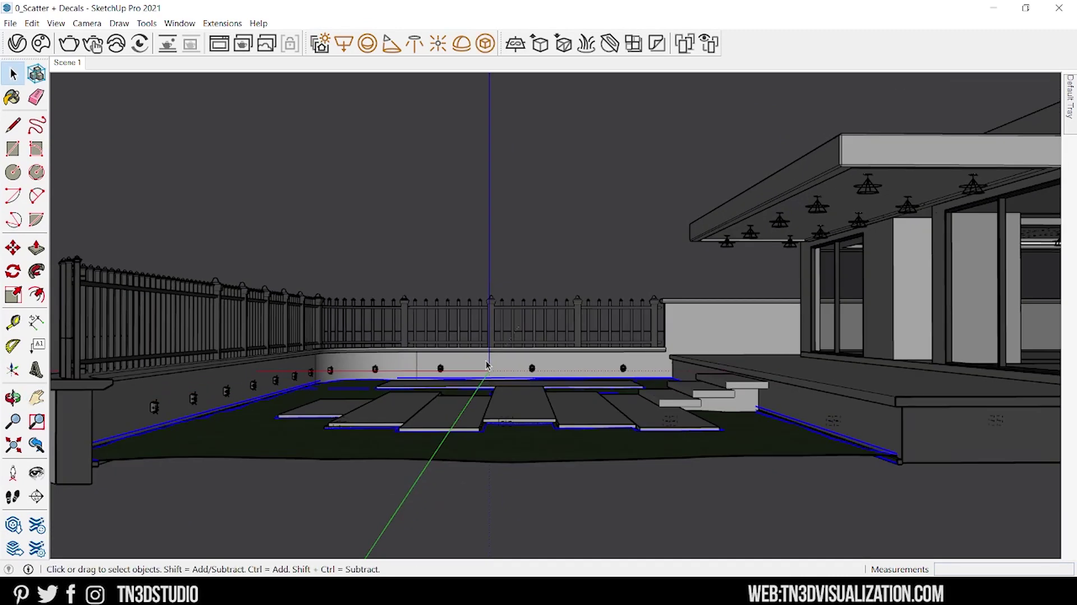
# Step: Select the lawn face and float the V-Ray Objects toolbar over the viewport
pyautogui.moveTo(493, 393); pyautogui.dragTo(493, 461, button='middle')
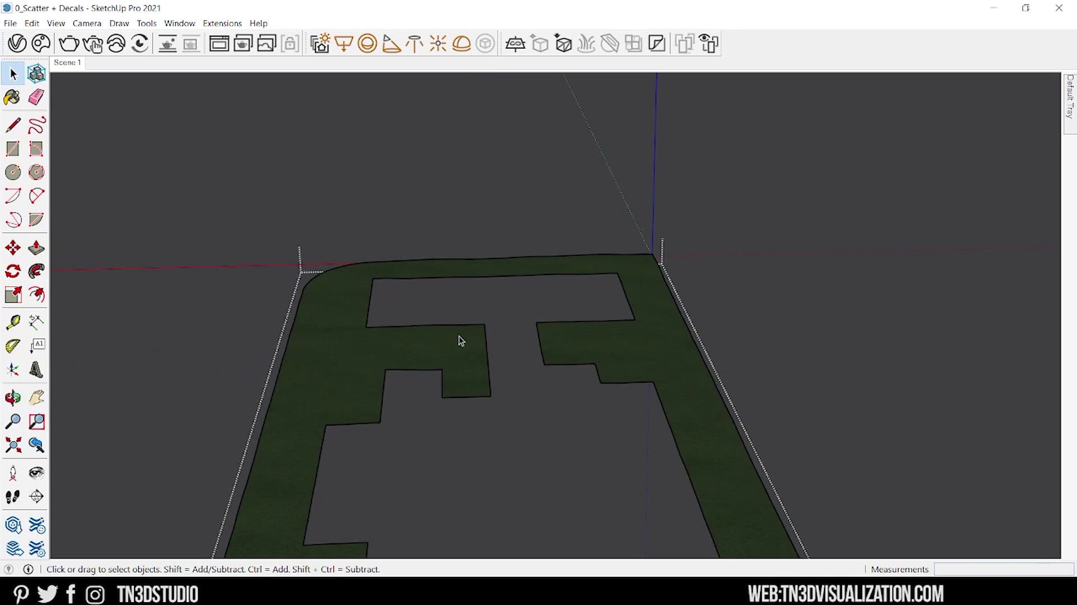
pyautogui.click(460, 341)
pyautogui.moveTo(460, 340); pyautogui.dragTo(500, 329, button='middle')
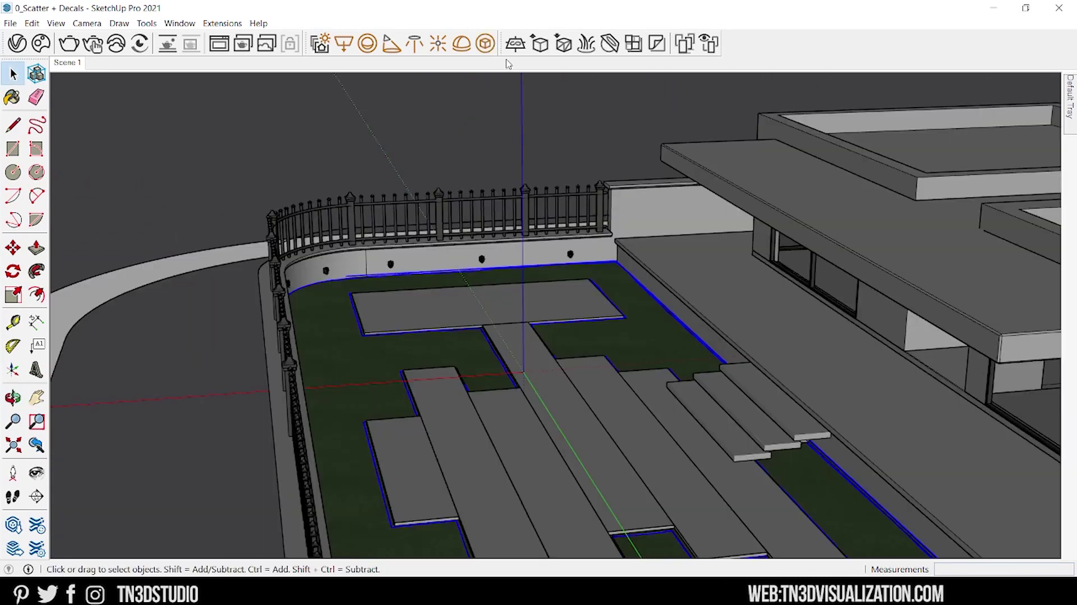
pyautogui.moveTo(502, 55); pyautogui.dragTo(474, 103)
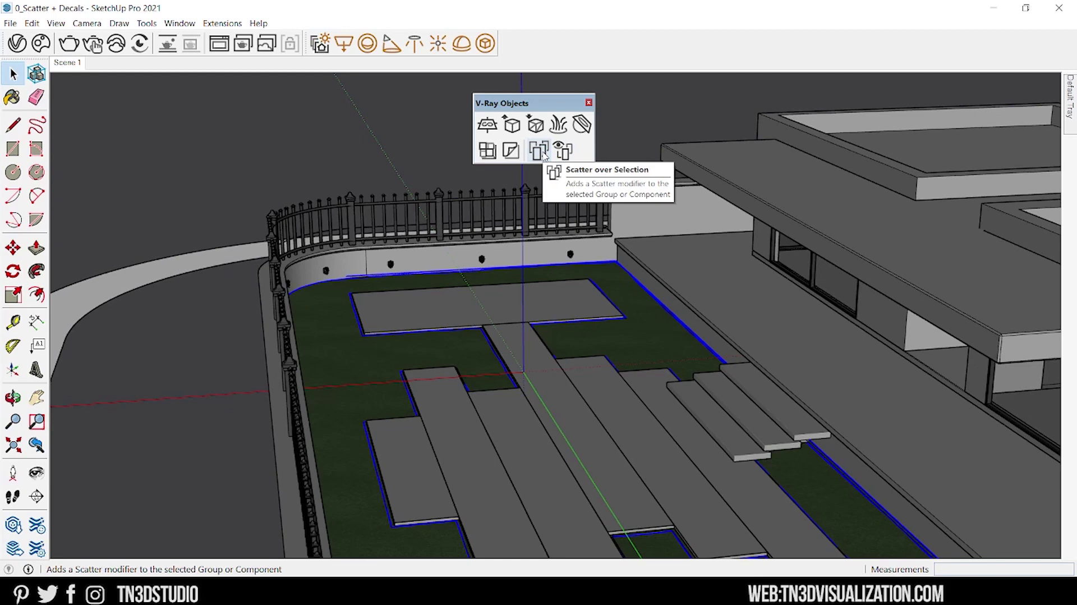
# Step: Create a Scatter in the Asset Editor Geometries list and apply it to the selected lawn
pyautogui.click(17, 43)
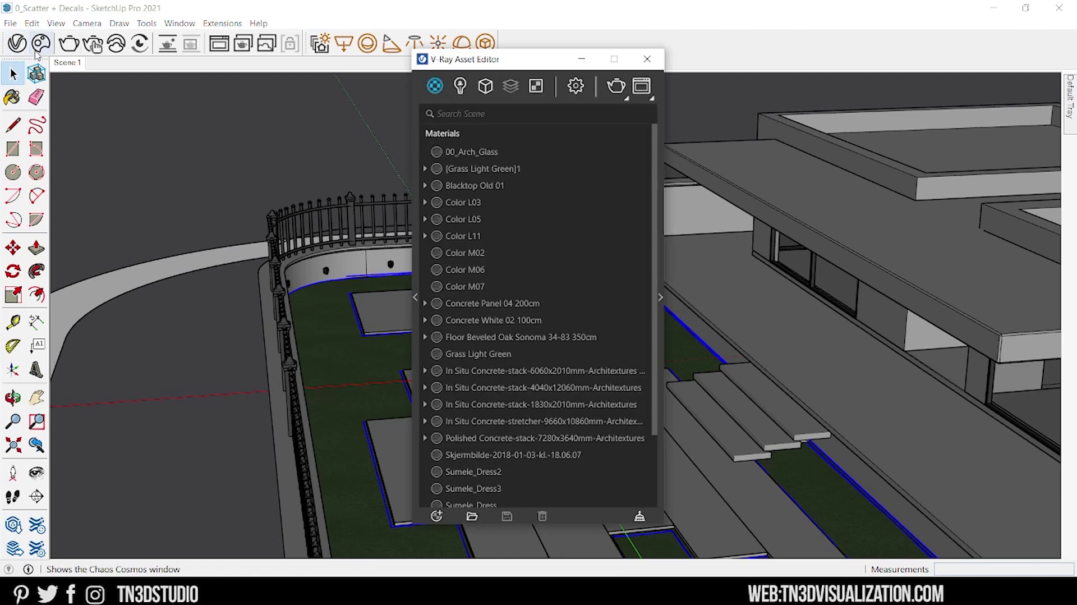
pyautogui.click(485, 85)
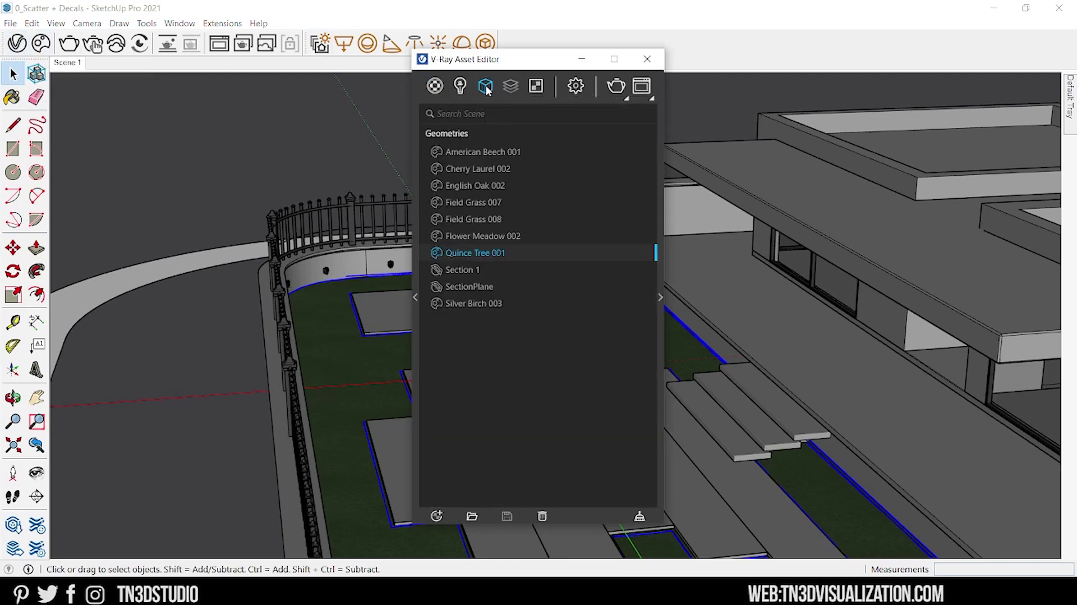
pyautogui.moveTo(486, 89)
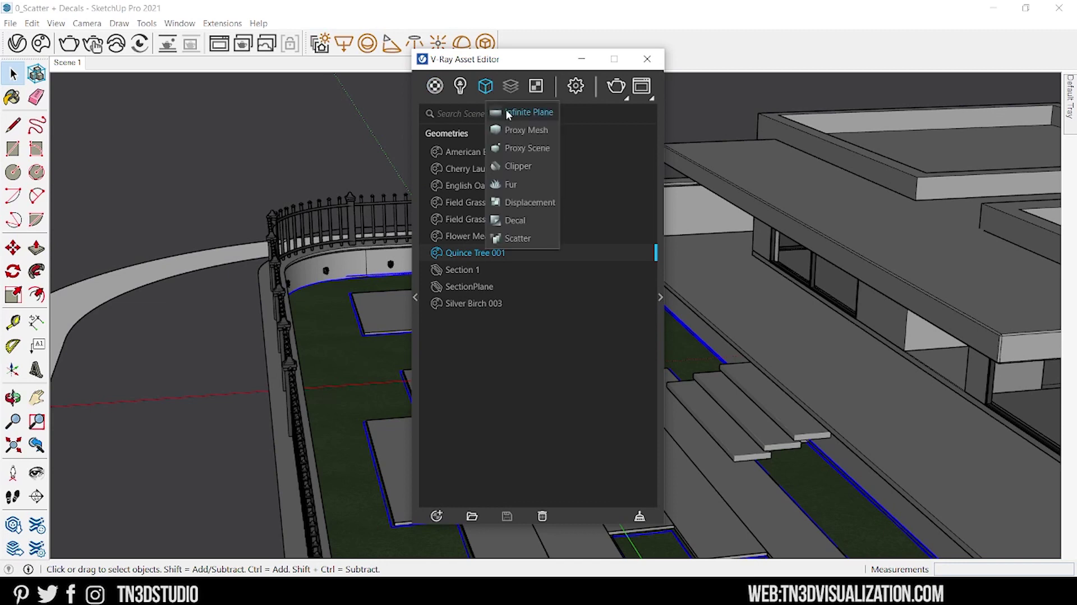
pyautogui.click(527, 240)
pyautogui.rightClick(464, 271)
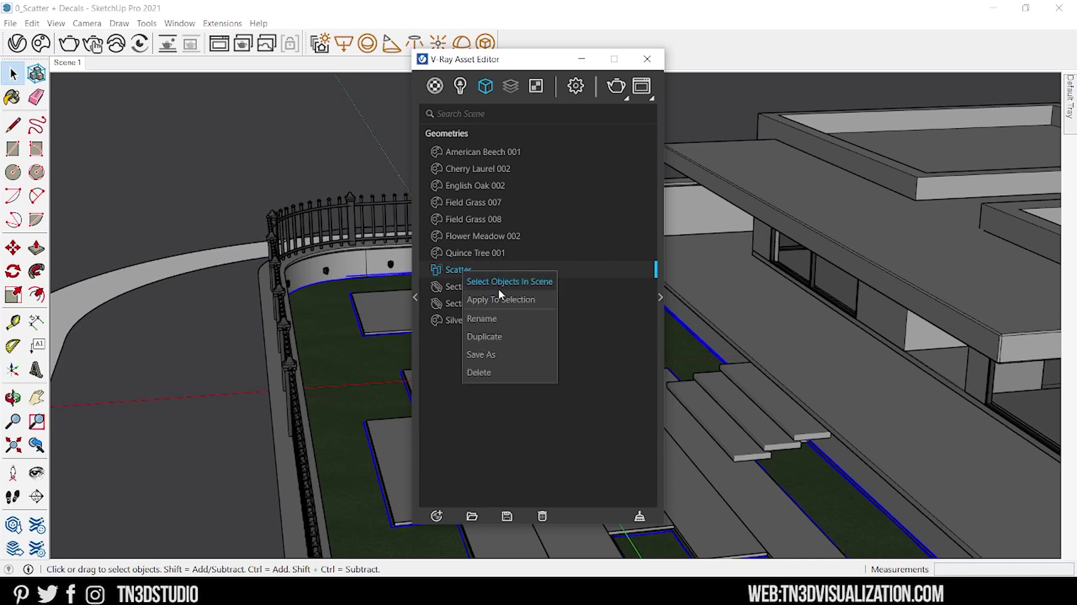
pyautogui.click(504, 300)
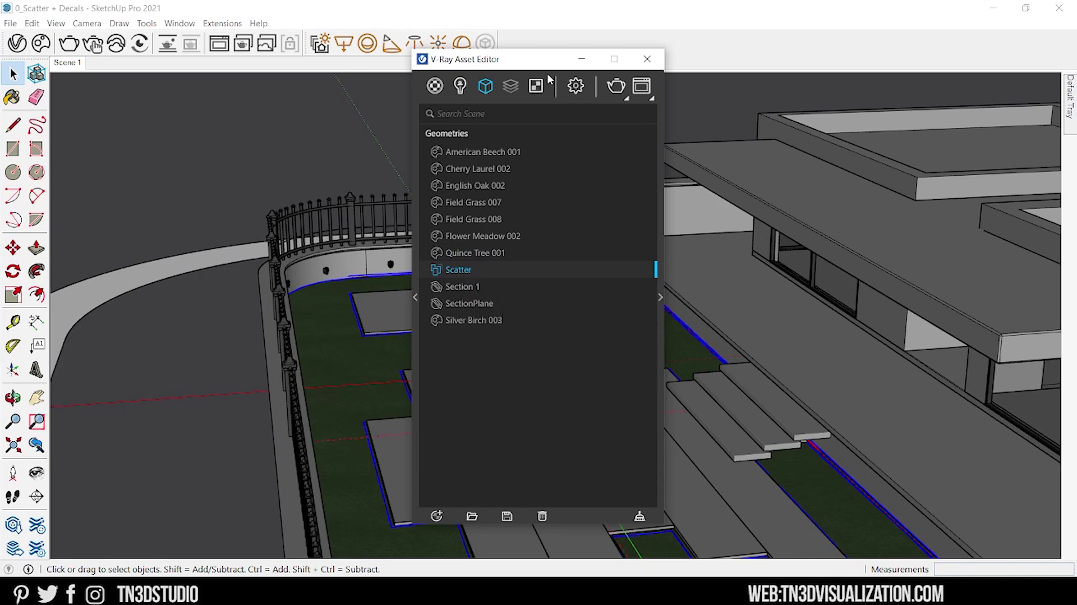
# Step: Rename the scatter to 00_Grass Scatter
pyautogui.moveTo(545, 64); pyautogui.dragTo(122, 83)
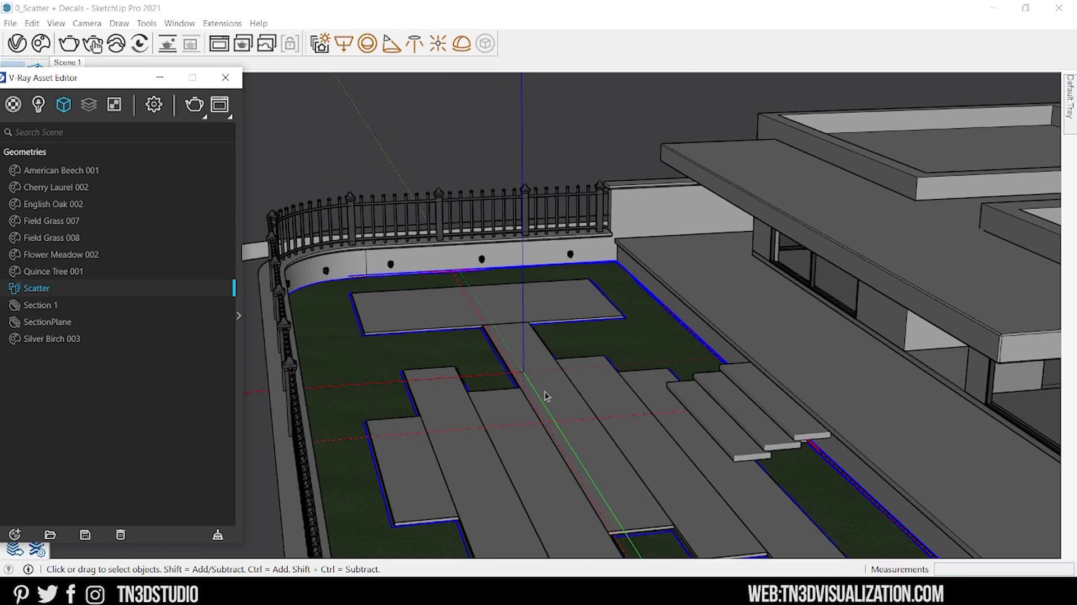
pyautogui.moveTo(94, 78); pyautogui.dragTo(297, 76)
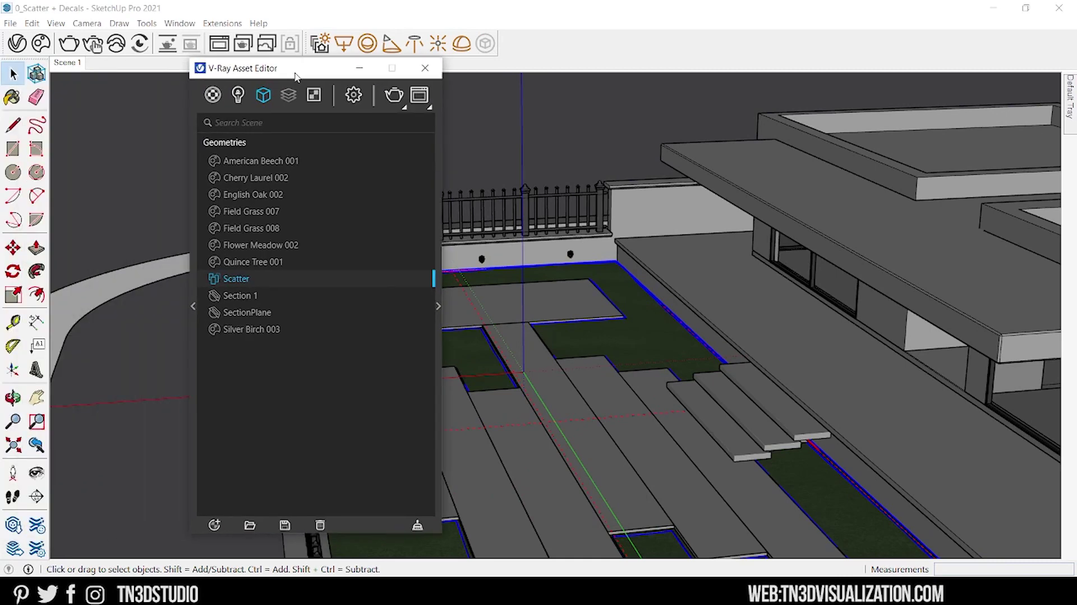
pyautogui.rightClick(247, 279)
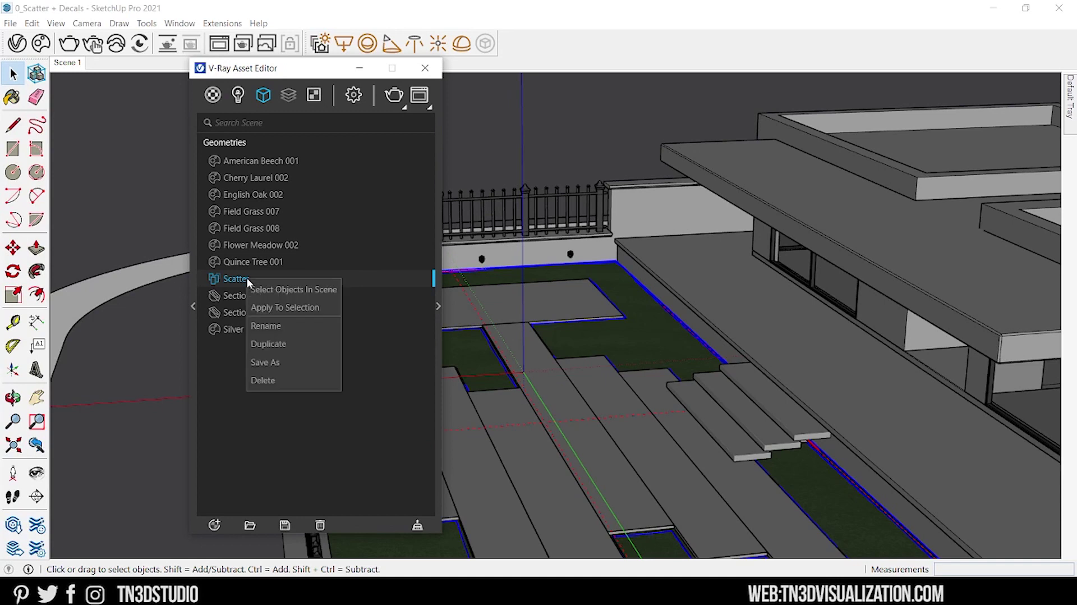
pyautogui.click(289, 325)
pyautogui.write('00_Grass')
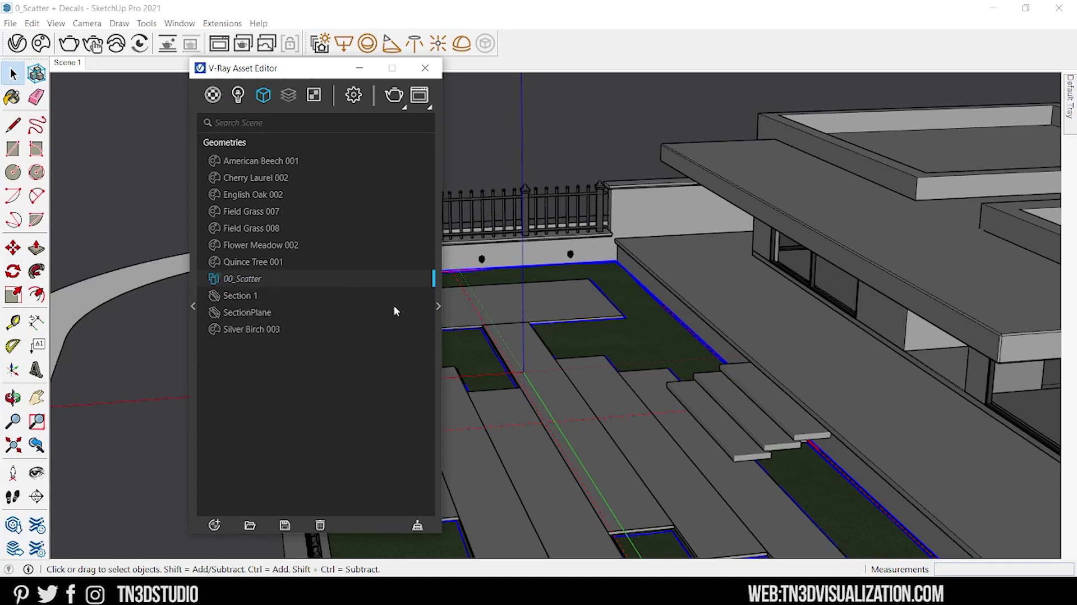
pyautogui.press('Return')
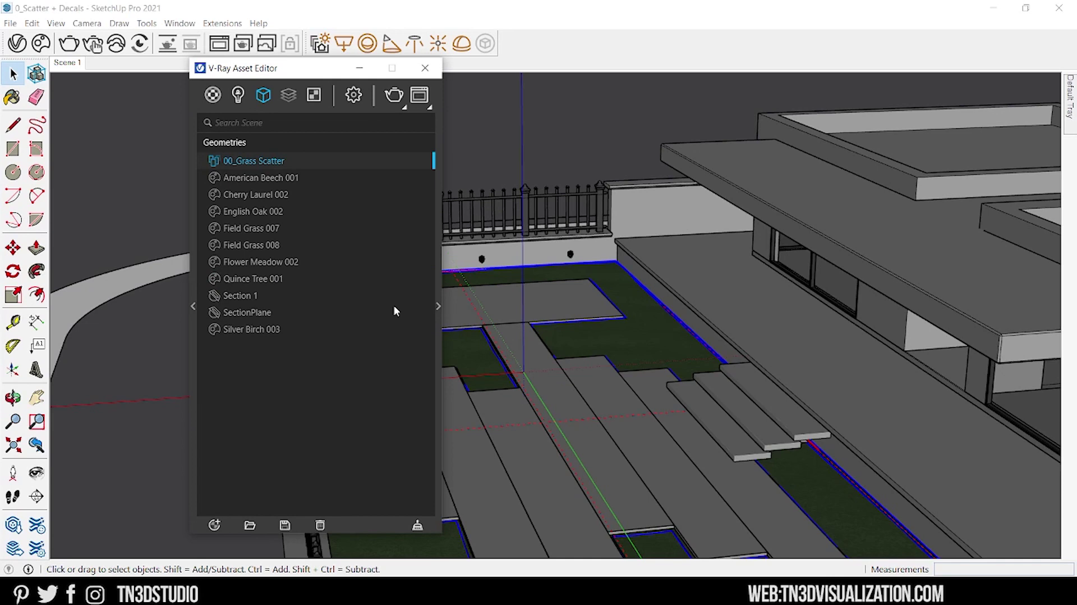
# Step: Open 00_Grass Scatter's parameters and select the three grass models on the pad
pyautogui.click(437, 288)
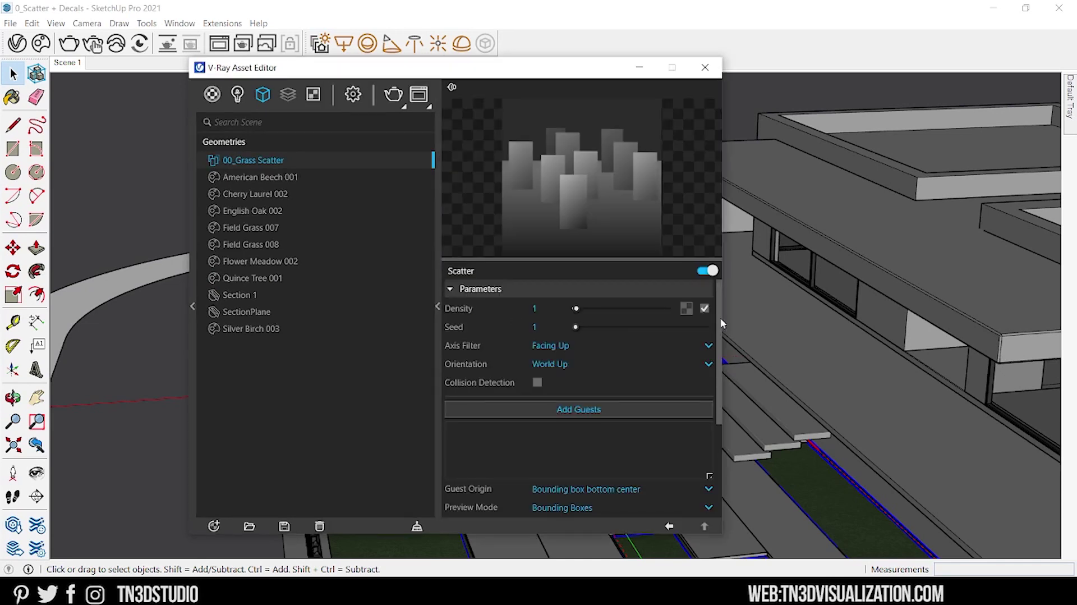
pyautogui.moveTo(720, 318)
pyautogui.mouseDown()
pyautogui.moveTo(725, 430)
pyautogui.moveTo(715, 307)
pyautogui.mouseUp()
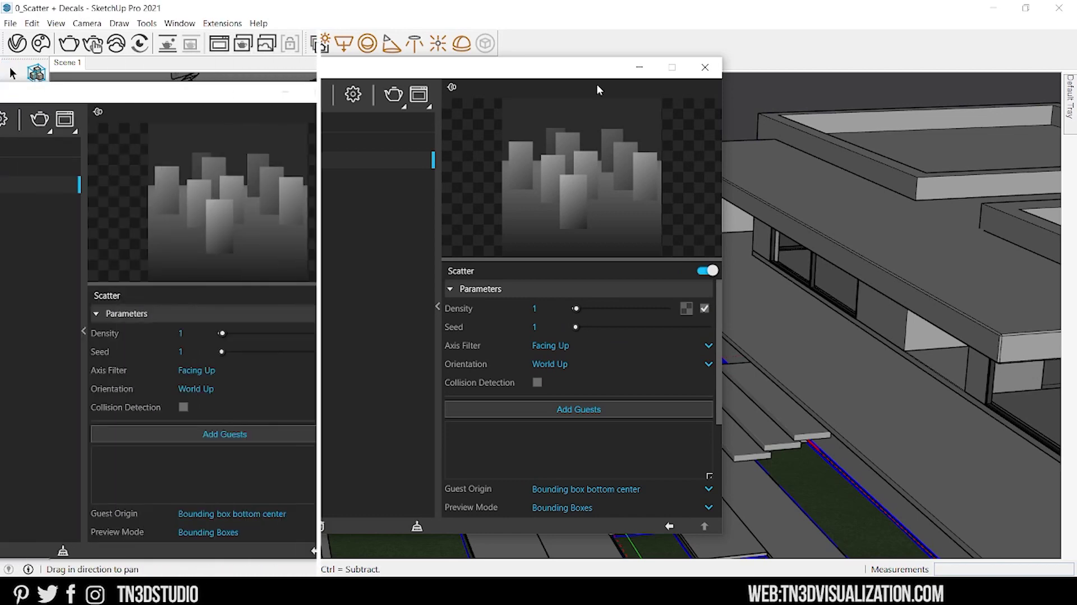
pyautogui.moveTo(837, 317); pyautogui.dragTo(730, 348, button='middle')
pyautogui.press('space')
pyautogui.click(788, 354)
pyautogui.keyDown('ctrl'); pyautogui.click(688, 352); pyautogui.keyUp('ctrl')
pyautogui.keyDown('ctrl'); pyautogui.click(608, 353); pyautogui.keyUp('ctrl')
pyautogui.keyDown('shift'); pyautogui.moveTo(609, 353); pyautogui.dragTo(734, 355, button='middle'); pyautogui.keyUp('shift')
# Step: Add the selected grass assets as guests of 00_Grass Scatter and select the pyramid
pyautogui.moveTo(196, 91); pyautogui.dragTo(352, 86)
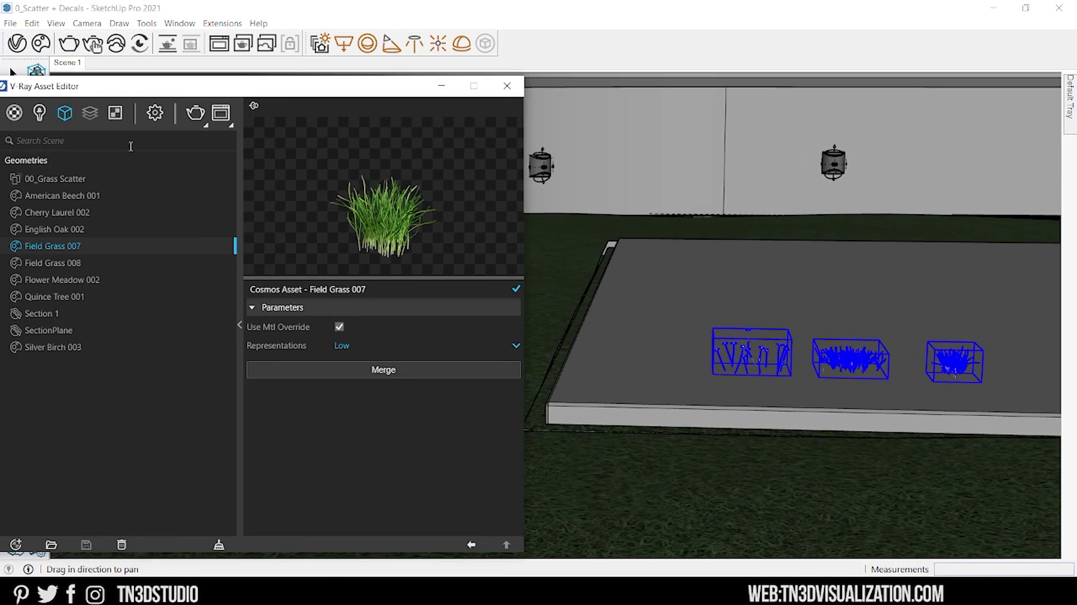
pyautogui.click(55, 179)
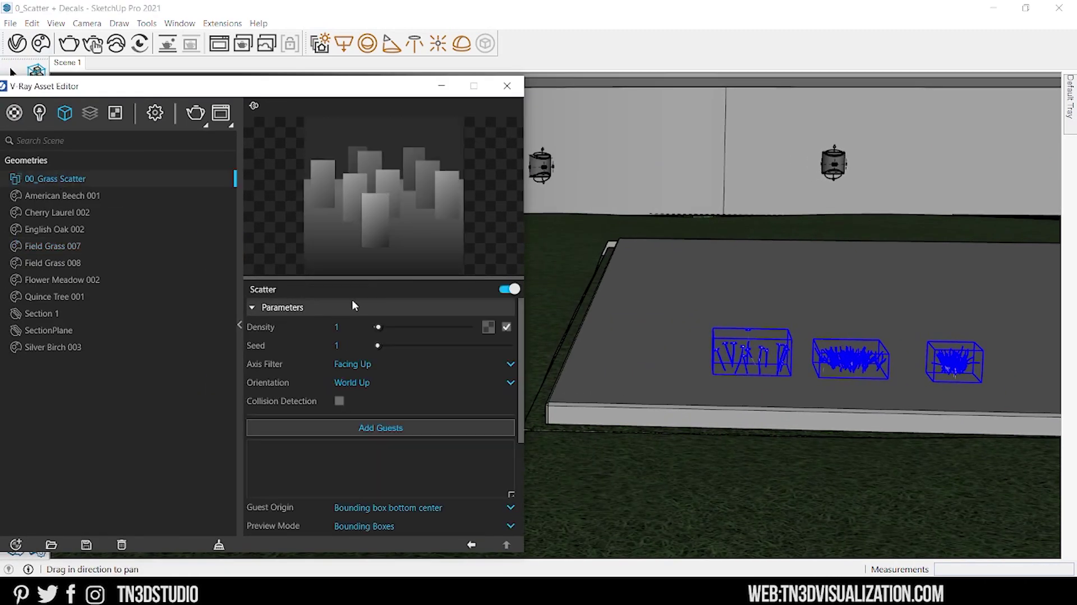
pyautogui.click(405, 427)
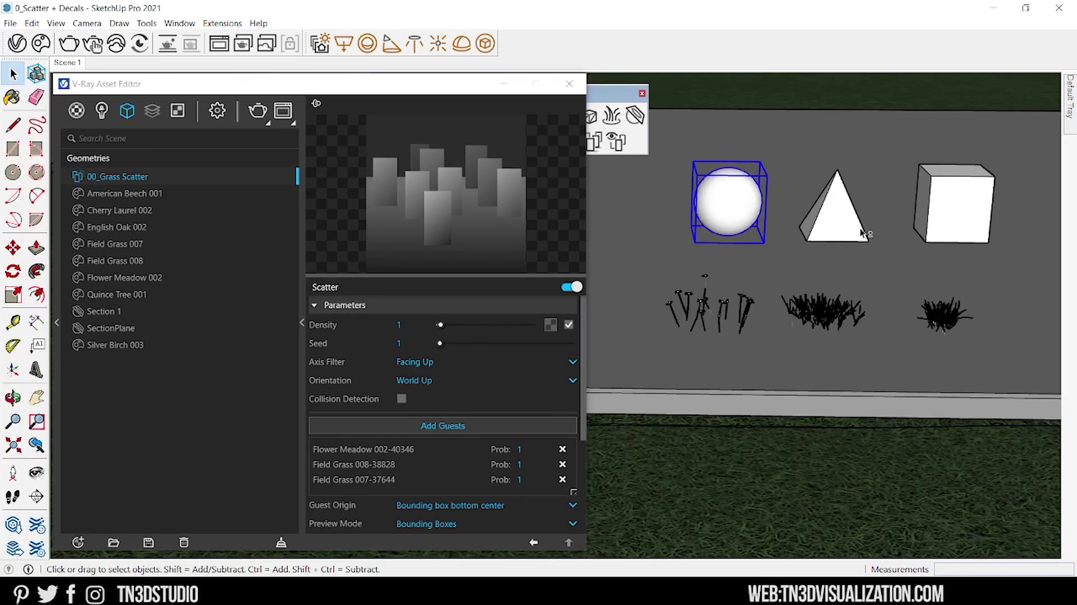
pyautogui.keyDown('shift'); pyautogui.click(862, 233); pyautogui.keyUp('shift')
# Step: Add the cube to the selection and add the selected shapes as scatter guests
pyautogui.keyDown('shift'); pyautogui.click(942, 218); pyautogui.keyUp('shift')
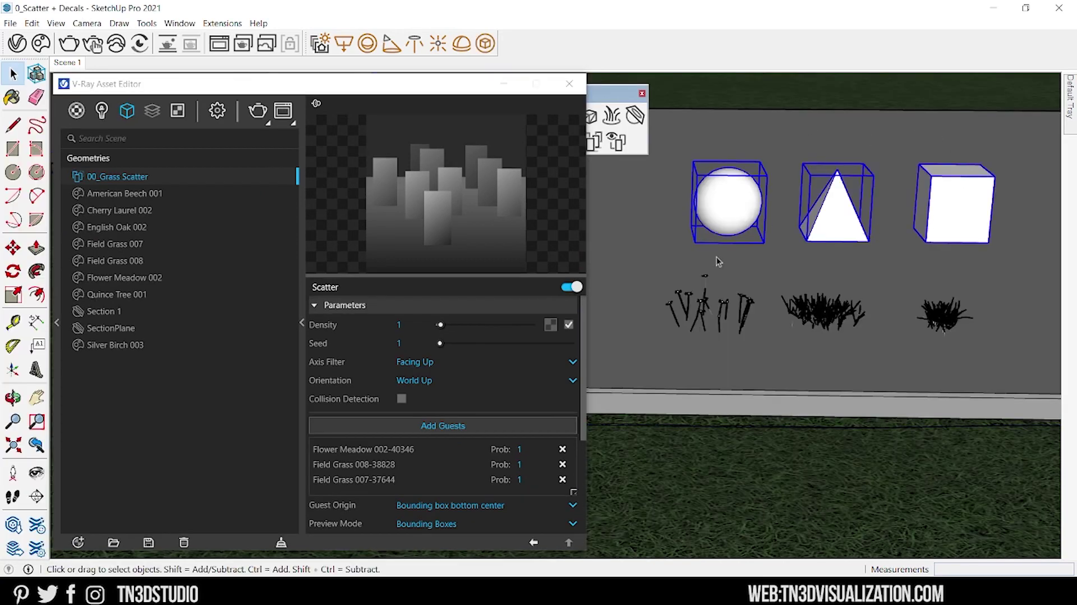
pyautogui.click(505, 425)
pyautogui.scroll(-1, 582, 418)
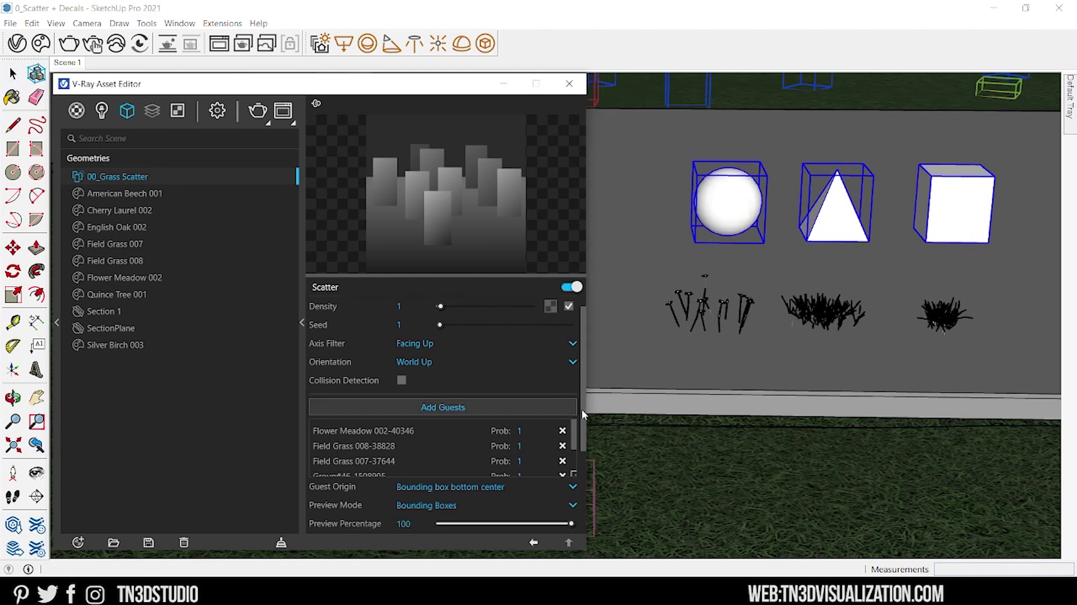
pyautogui.scroll(-1, 581, 415)
pyautogui.scroll(-2, 571, 426)
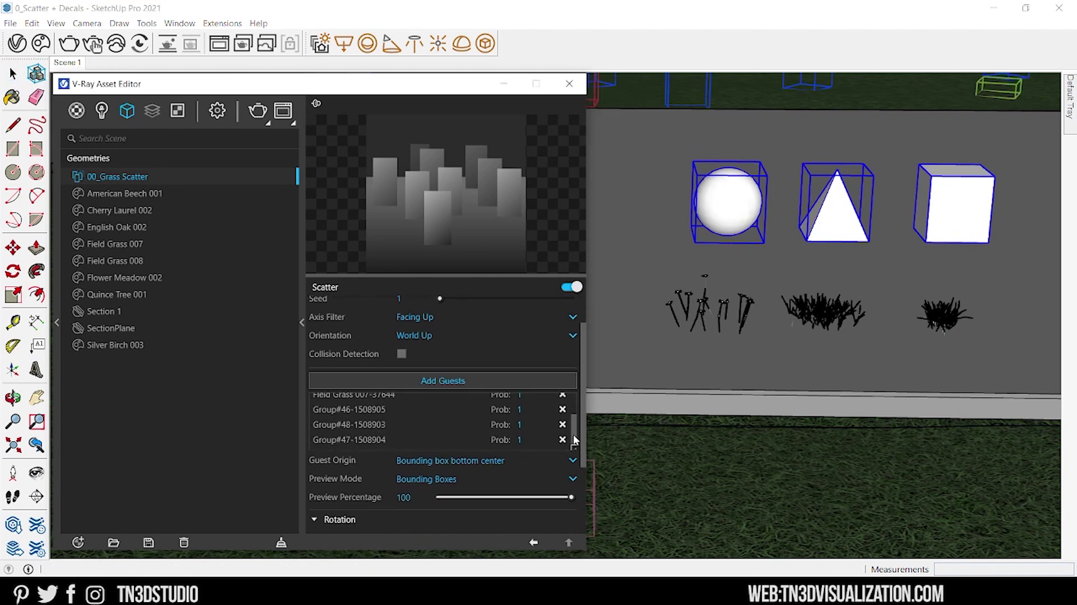
pyautogui.click(733, 213)
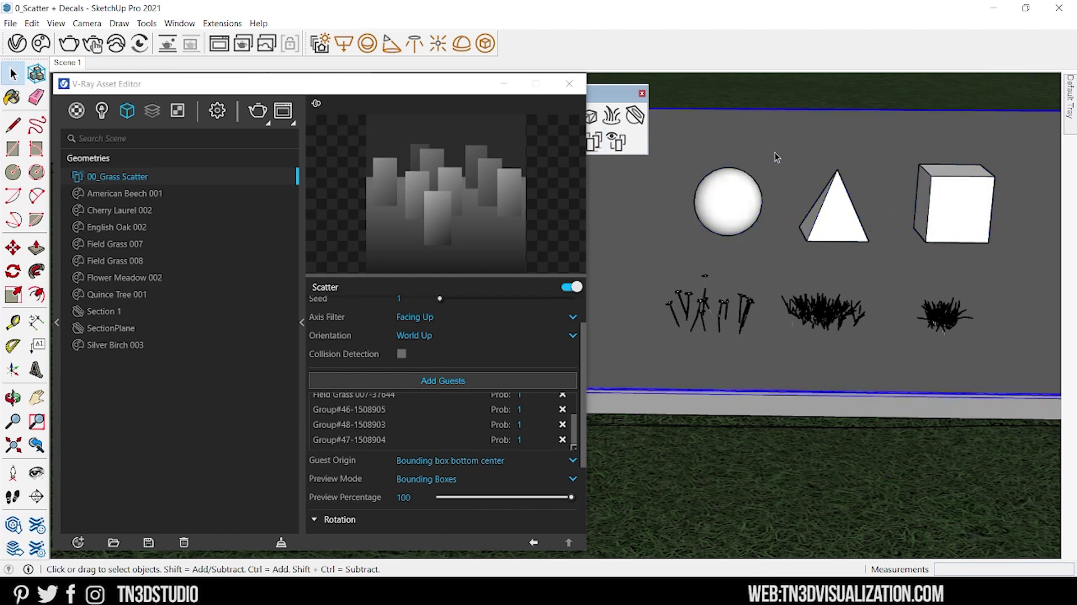
# Step: Delete the sphere, pyramid and cube so they drop out of the scatter guests
pyautogui.click(738, 196)
pyautogui.press('Delete')
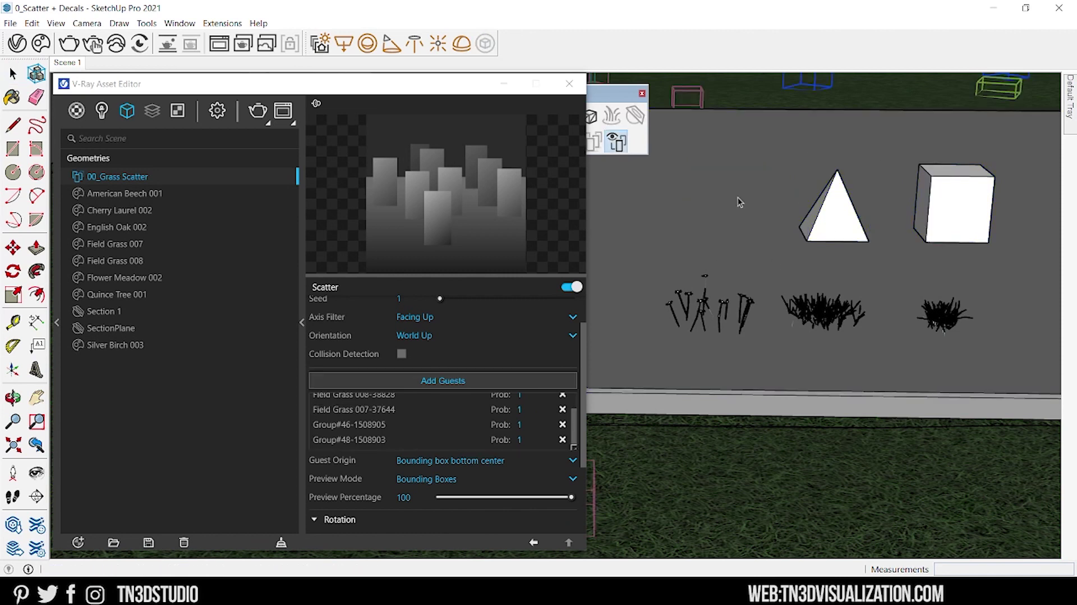
pyautogui.click(830, 222)
pyautogui.press('Delete')
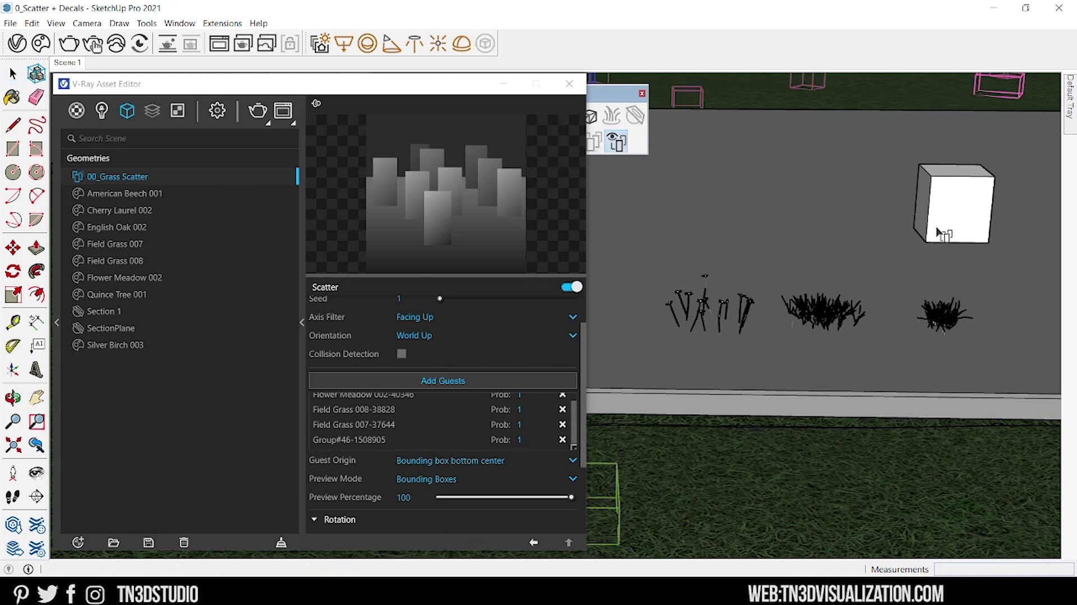
pyautogui.click(947, 224)
pyautogui.press('Delete')
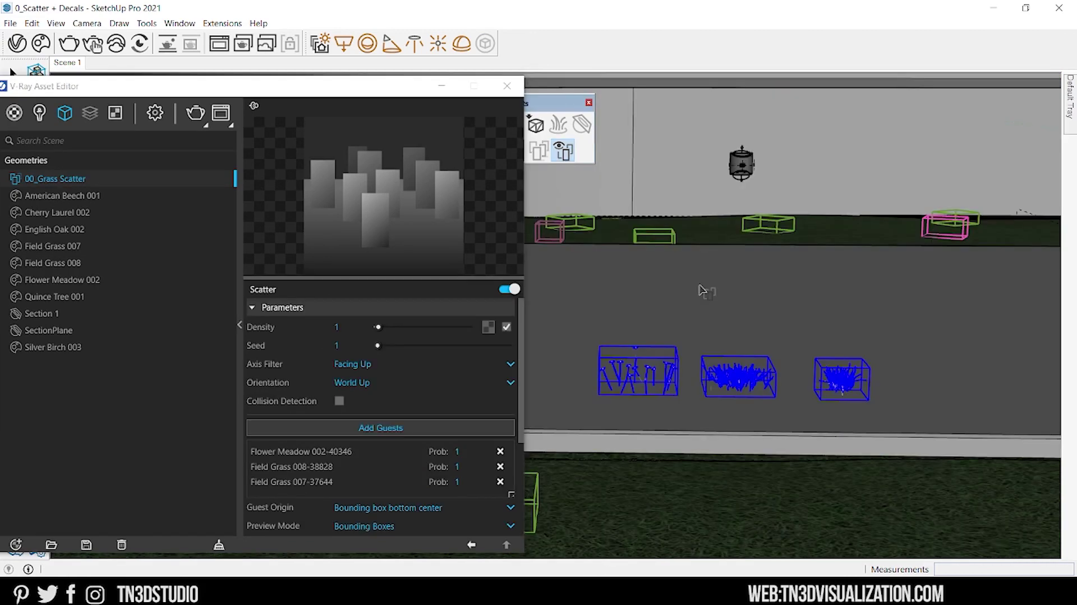
pyautogui.moveTo(645, 336); pyautogui.dragTo(579, 327, button='middle')
pyautogui.scroll(5, 578, 326)
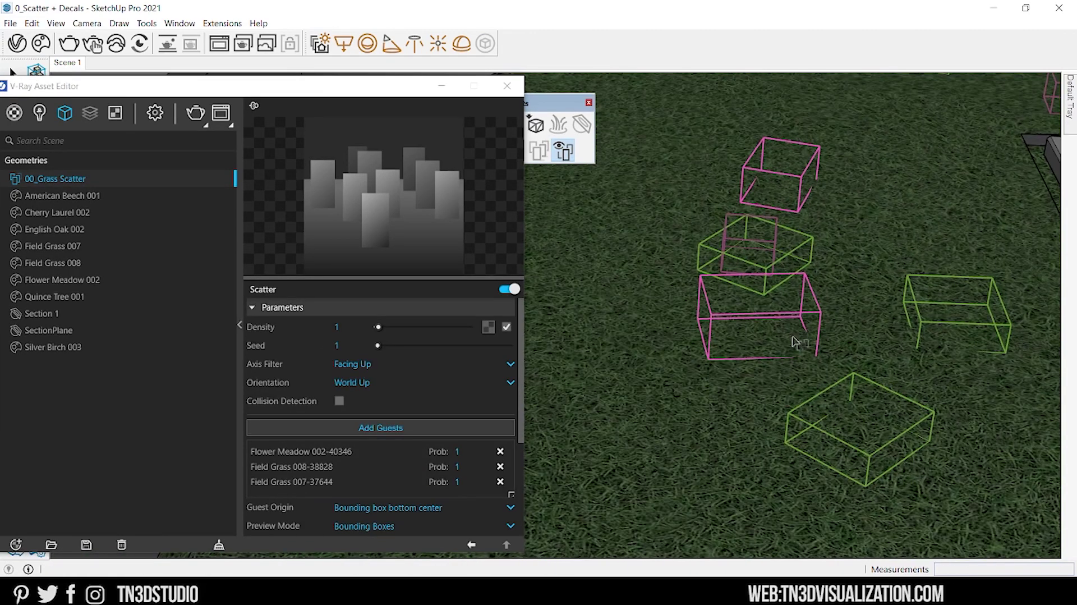
pyautogui.scroll(-3, 670, 317)
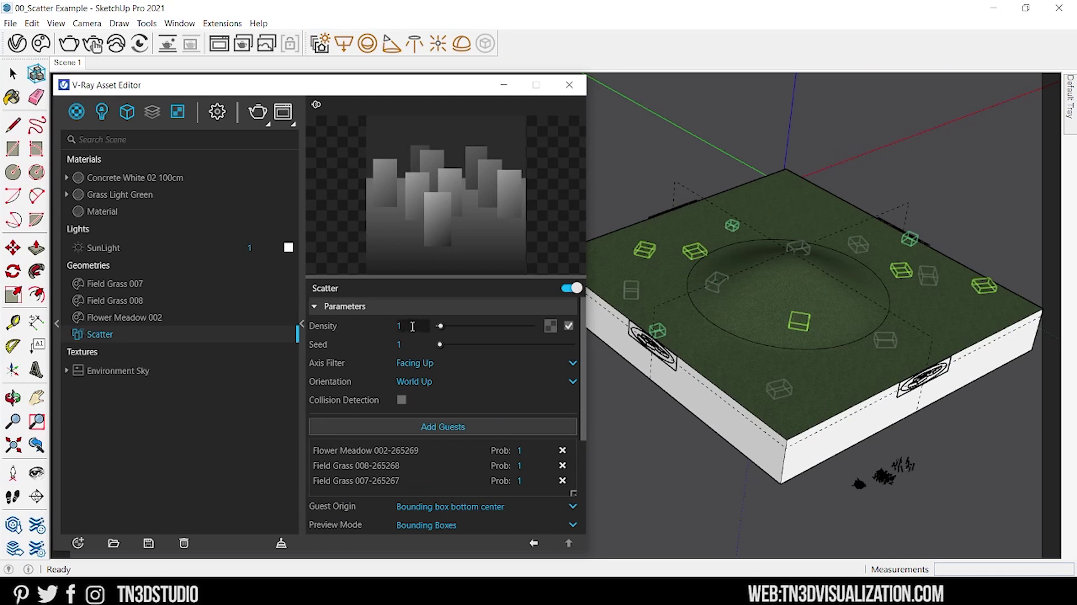
# Step: Try scatter Density values 10 and 30, settling on 15
pyautogui.moveTo(330, 334)
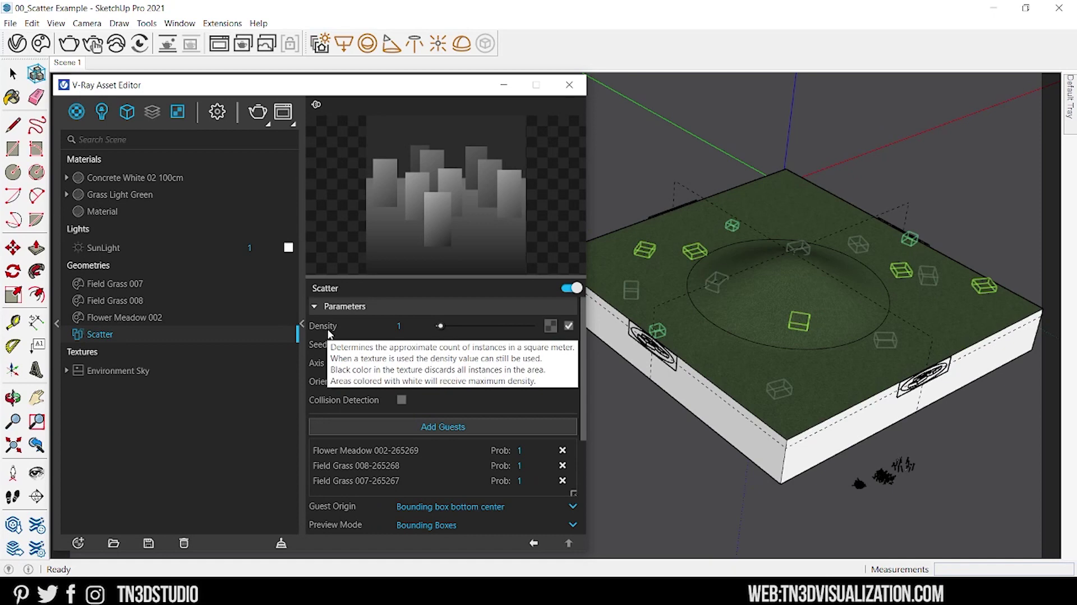
pyautogui.click(400, 325)
pyautogui.write('10')
pyautogui.press('Return')
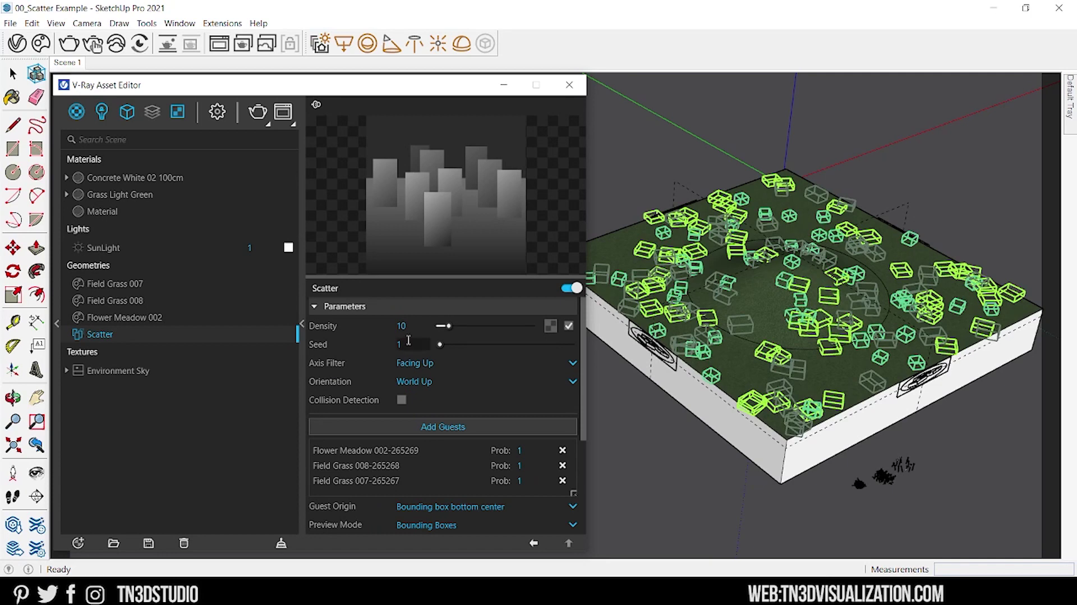
pyautogui.click(401, 325)
pyautogui.write('30')
pyautogui.press('Return')
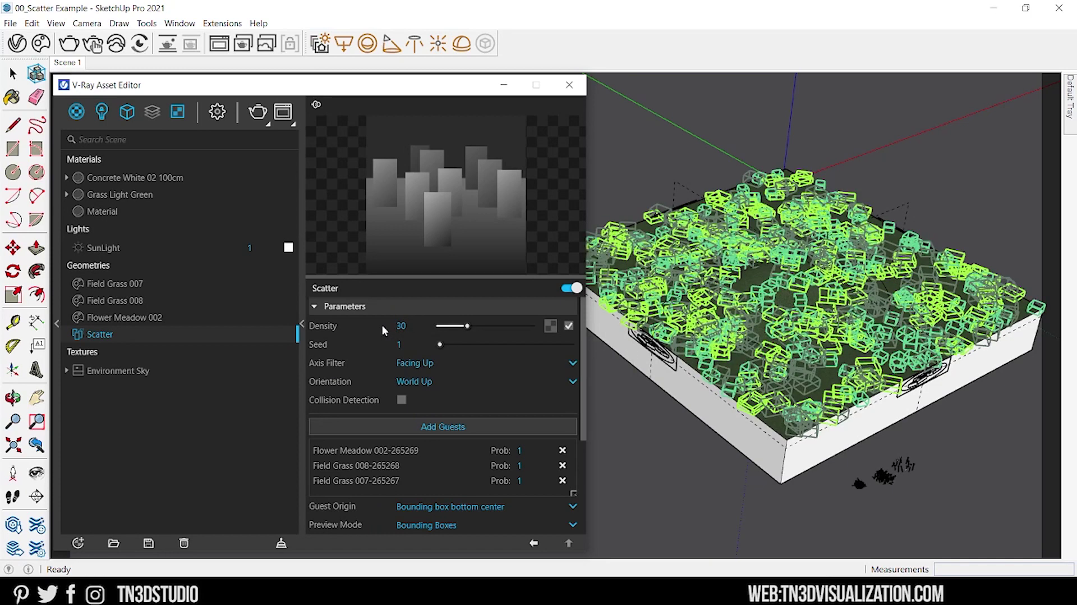
pyautogui.moveTo(810, 323)
pyautogui.mouseDown(button='middle')
pyautogui.moveTo(842, 382)
pyautogui.moveTo(847, 339)
pyautogui.moveTo(868, 348)
pyautogui.mouseUp(button='middle')
pyautogui.click(404, 326)
pyautogui.write('15')
pyautogui.press('Return')
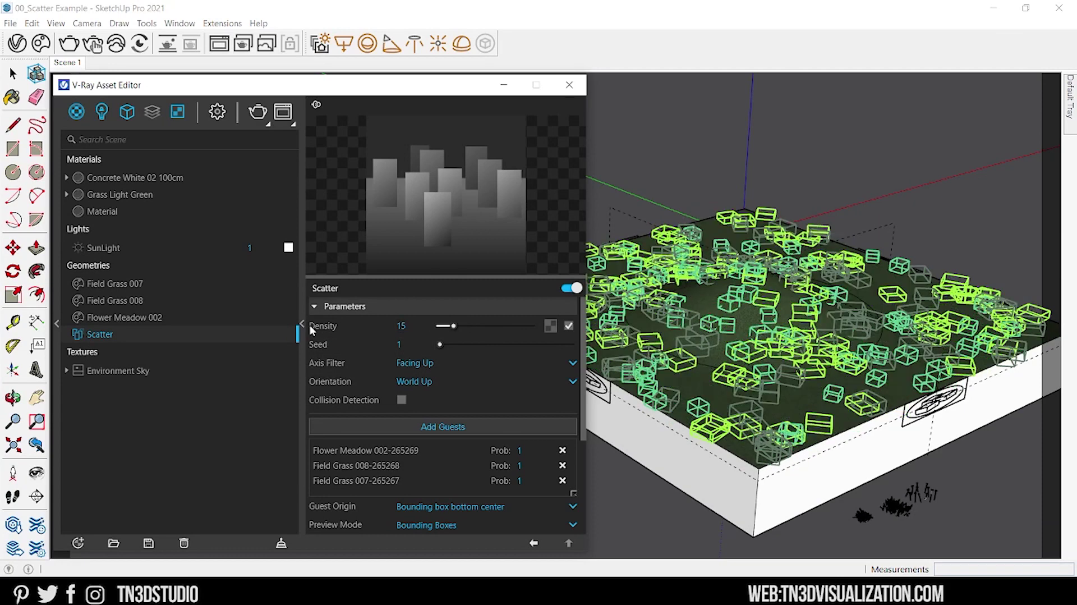
# Step: Change the scatter Seed from 1 to 2, then 4, finally 6
pyautogui.moveTo(320, 349)
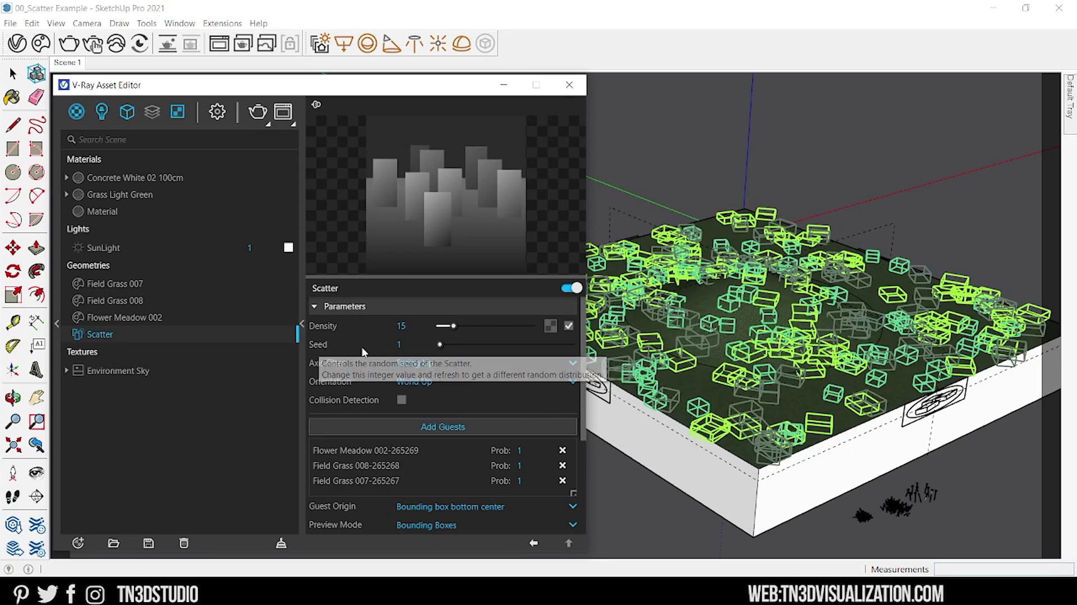
pyautogui.moveTo(440, 344); pyautogui.dragTo(447, 348)
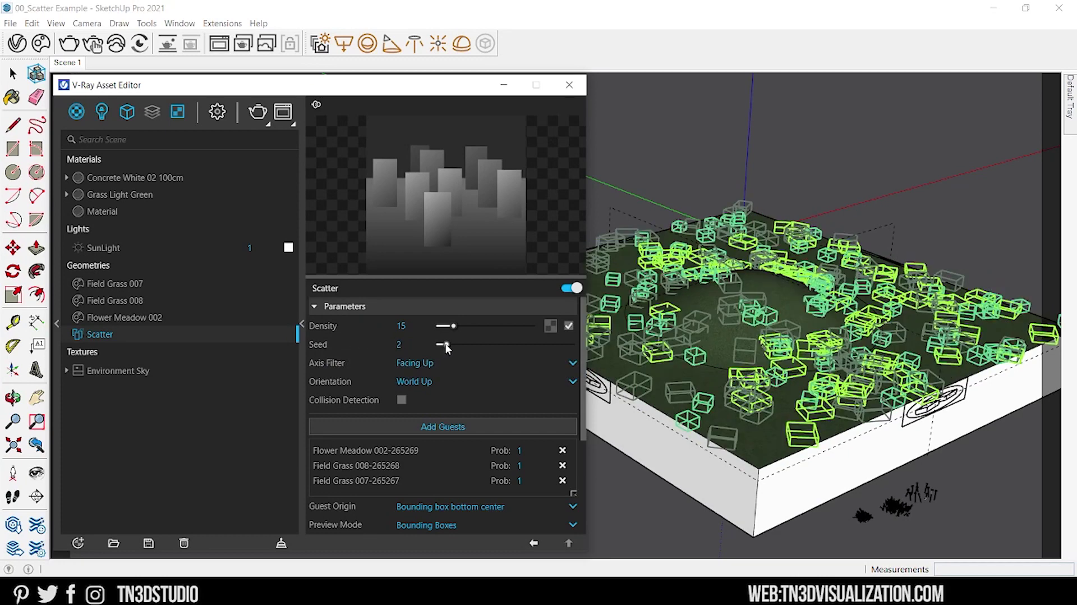
pyautogui.click(400, 344)
pyautogui.moveTo(345, 347)
pyautogui.write('4')
pyautogui.press('Return')
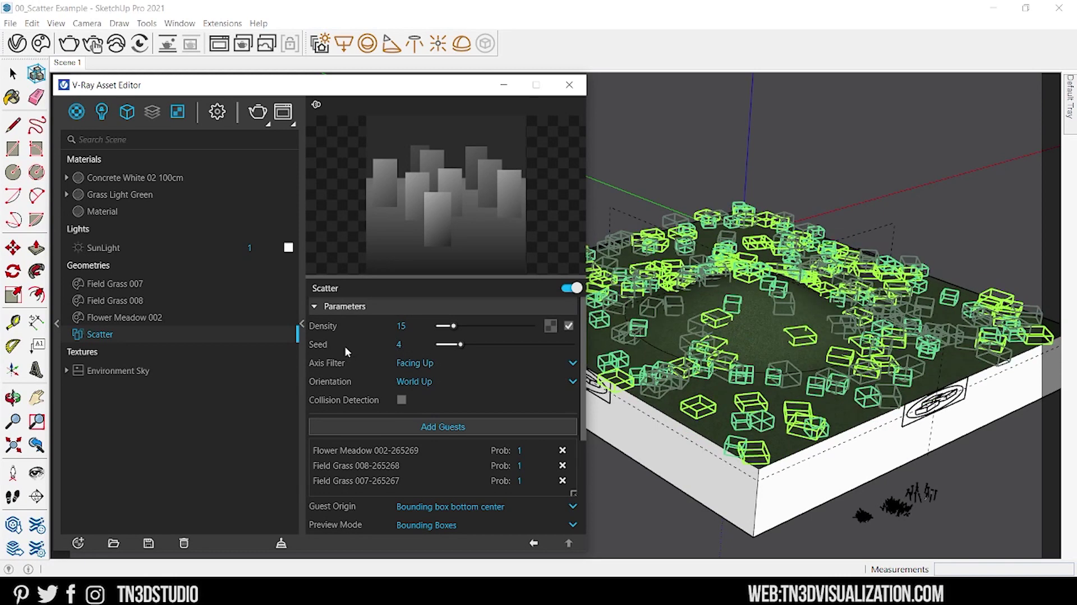
pyautogui.click(398, 345)
pyautogui.write('6')
pyautogui.press('Return')
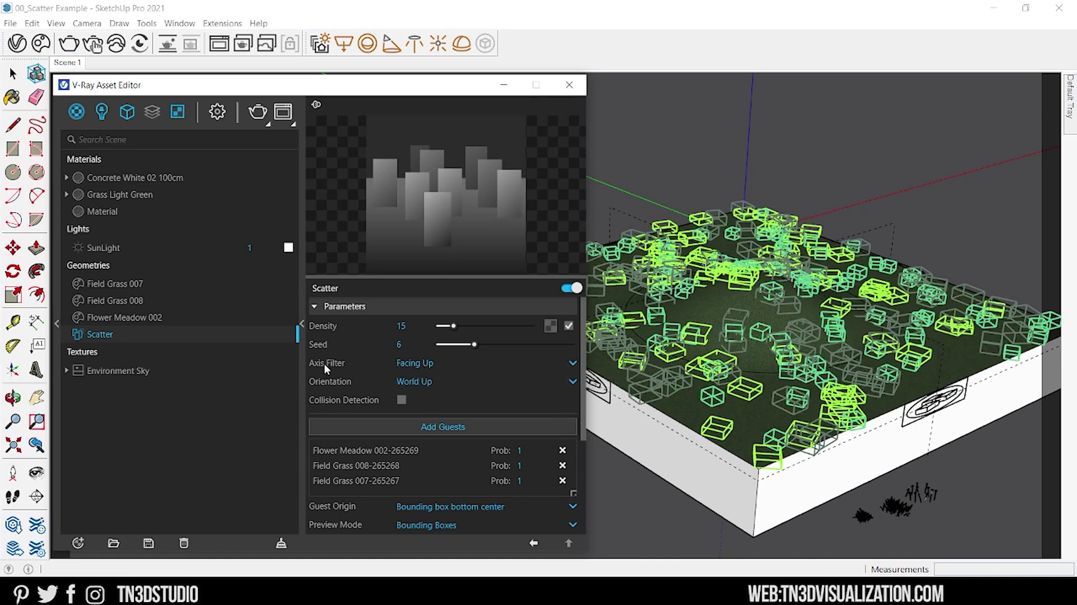
pyautogui.moveTo(326, 367)
# Step: Set the Axis Filter to All Faces and orbit to check vegetation on the box sides
pyautogui.scroll(3, 808, 275)
pyautogui.moveTo(809, 274); pyautogui.dragTo(850, 284, button='middle')
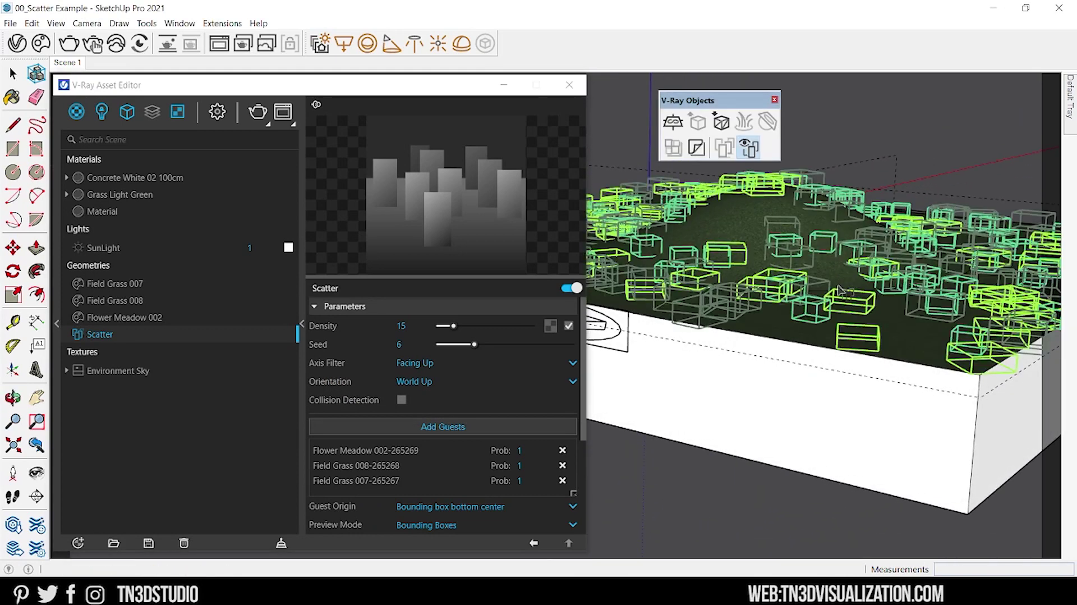
pyautogui.click(434, 364)
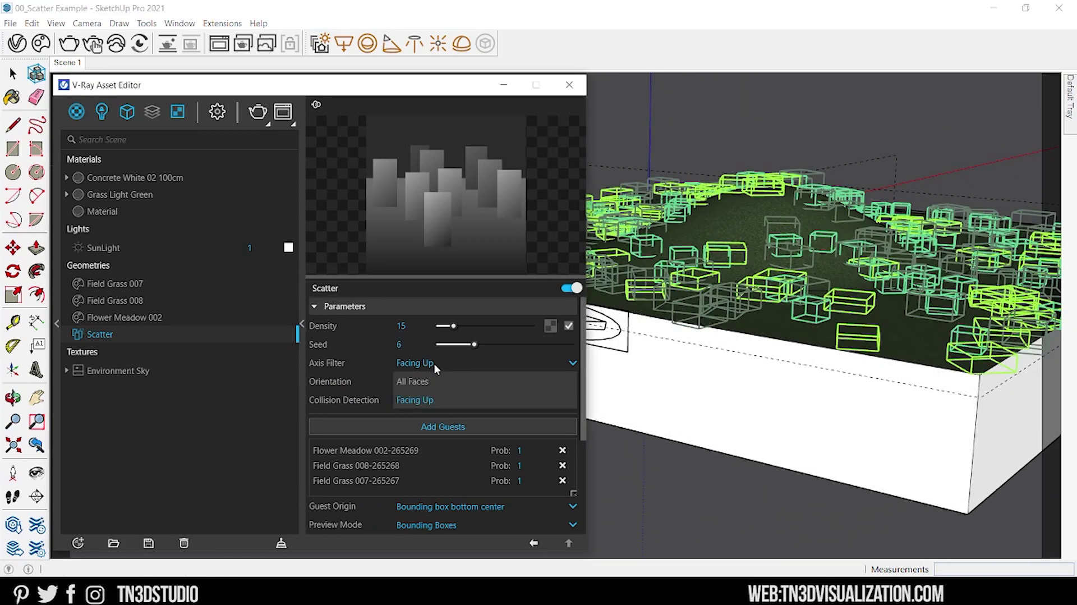
pyautogui.click(430, 382)
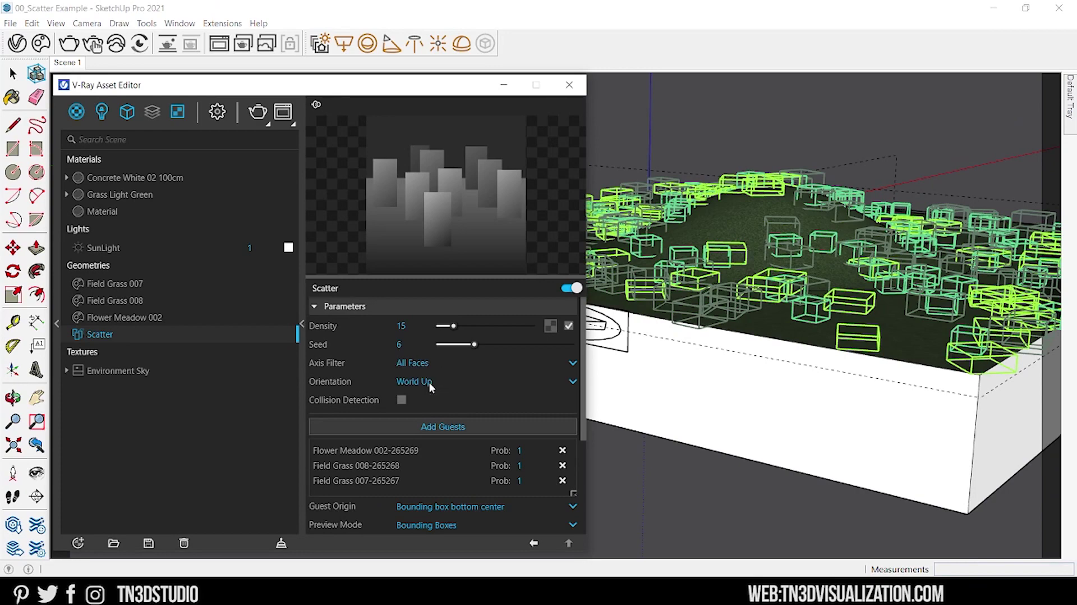
pyautogui.scroll(-5, 882, 333)
pyautogui.moveTo(881, 332); pyautogui.dragTo(863, 431, button='middle')
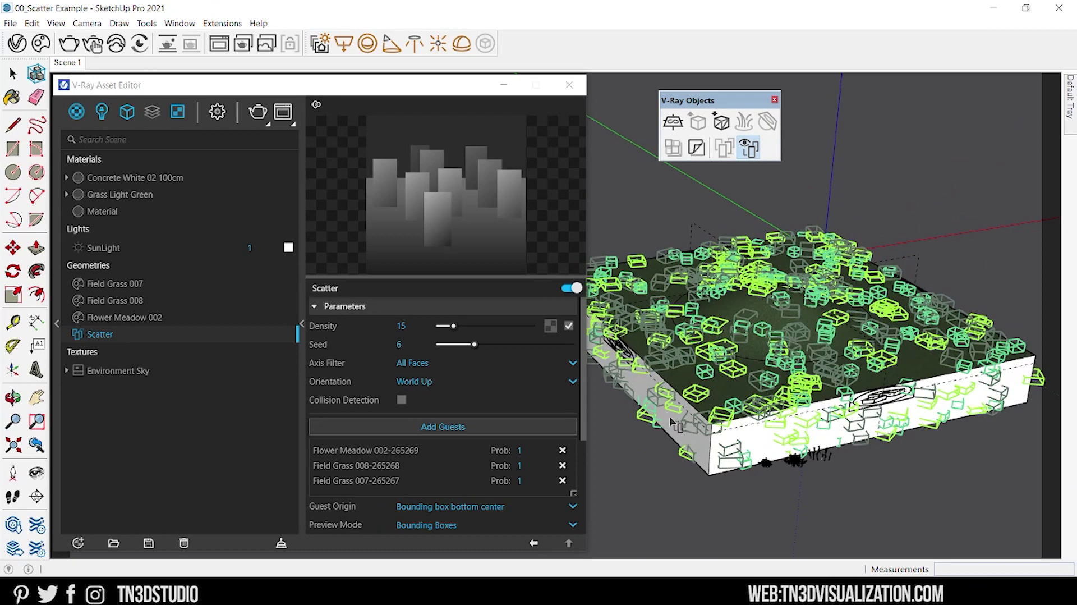
pyautogui.moveTo(697, 439); pyautogui.dragTo(702, 358, button='middle')
pyautogui.scroll(-3, 703, 357)
pyautogui.scroll(2, 702, 357)
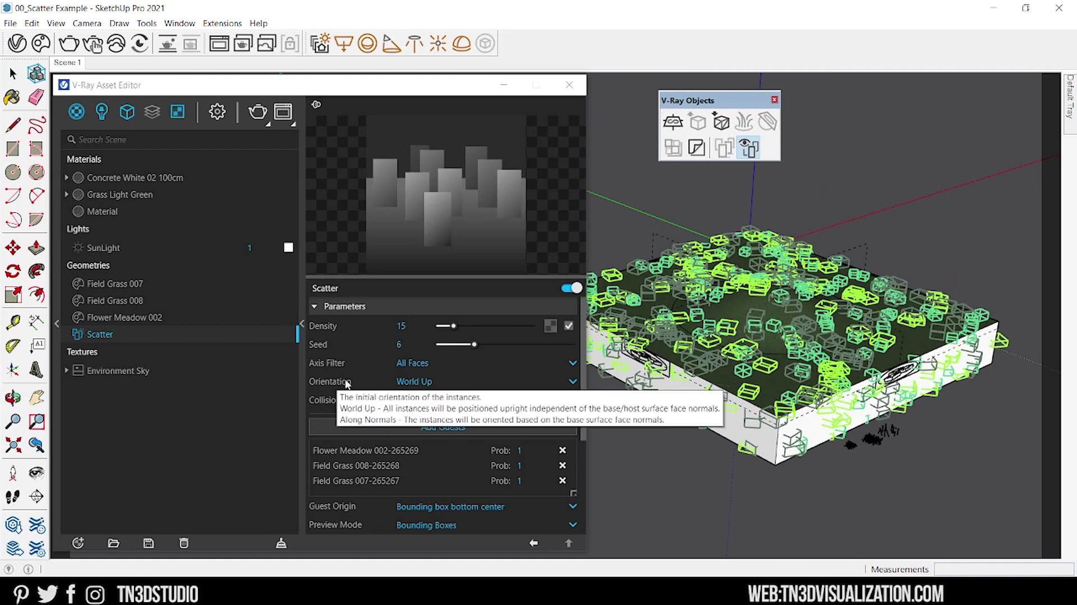
# Step: Set the scatter orientation to Along Normals and check the instances tilt on the hill and box sides
pyautogui.click(423, 382)
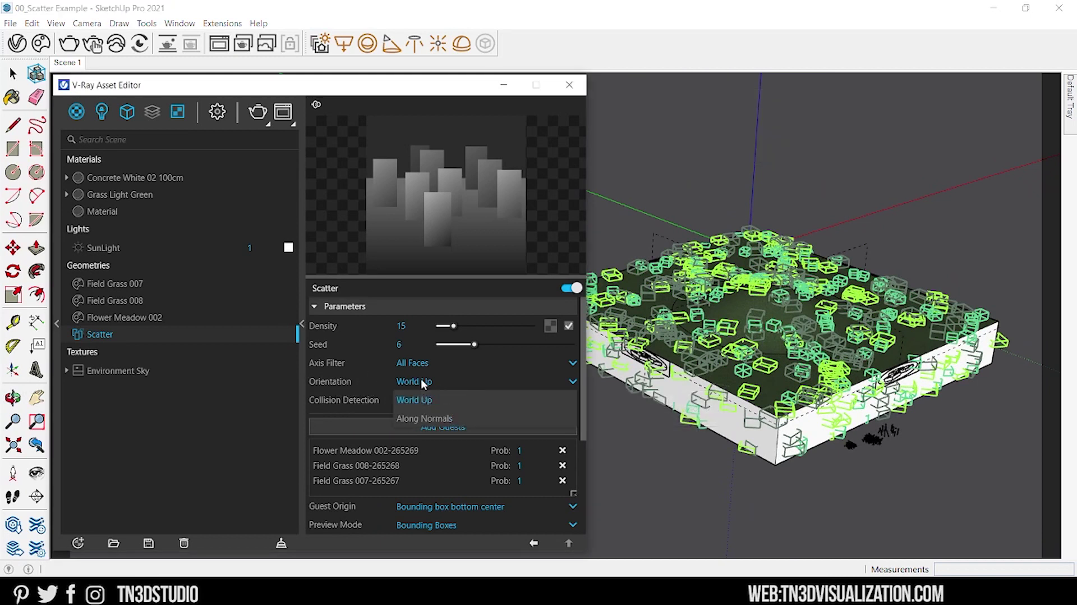
pyautogui.click(438, 418)
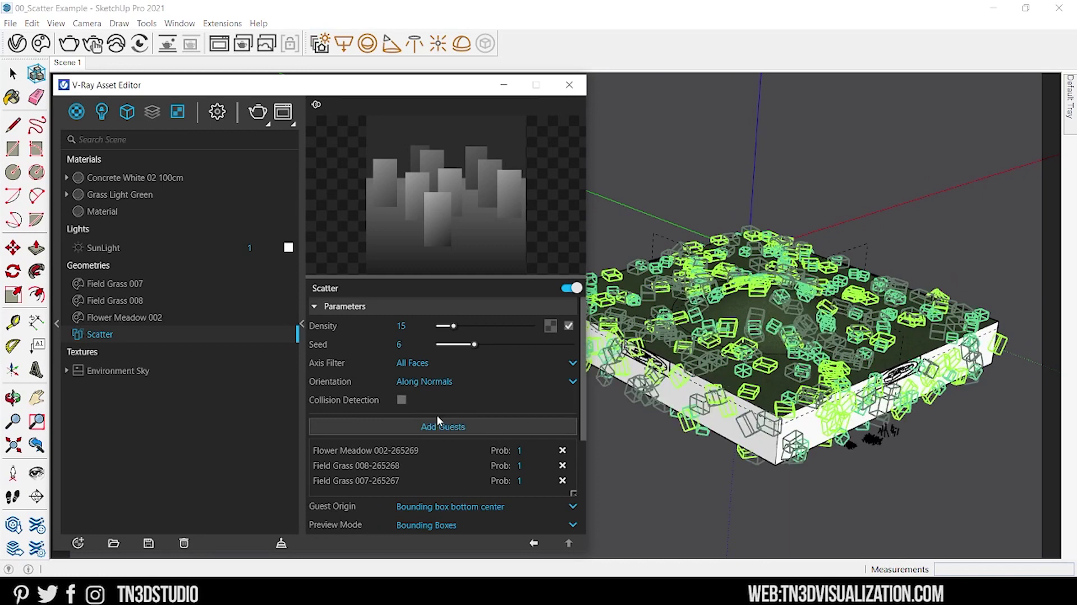
pyautogui.scroll(8, 792, 305)
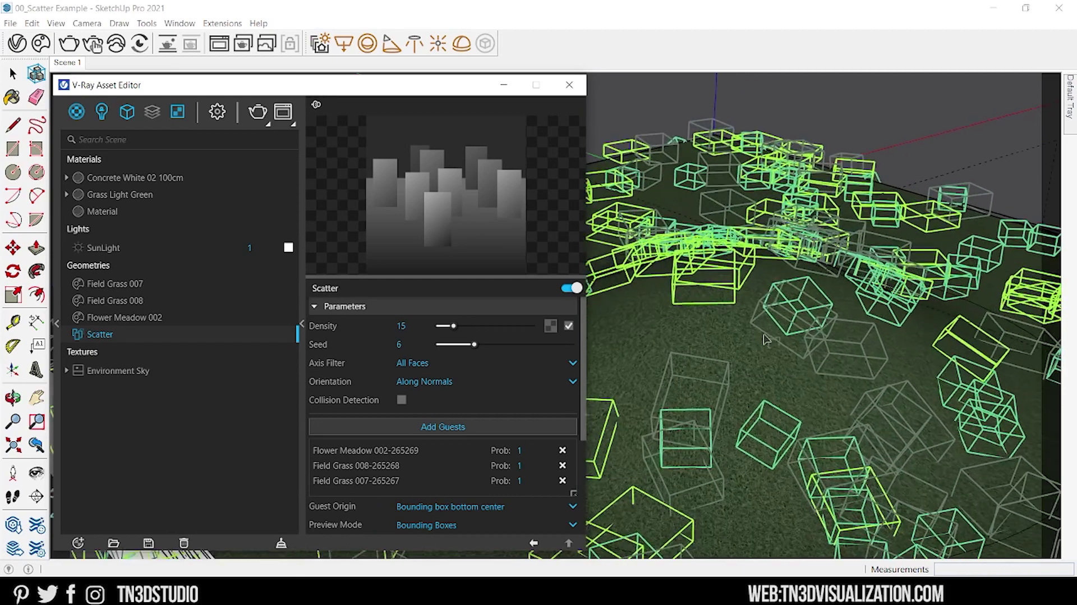
pyautogui.scroll(-6, 785, 281)
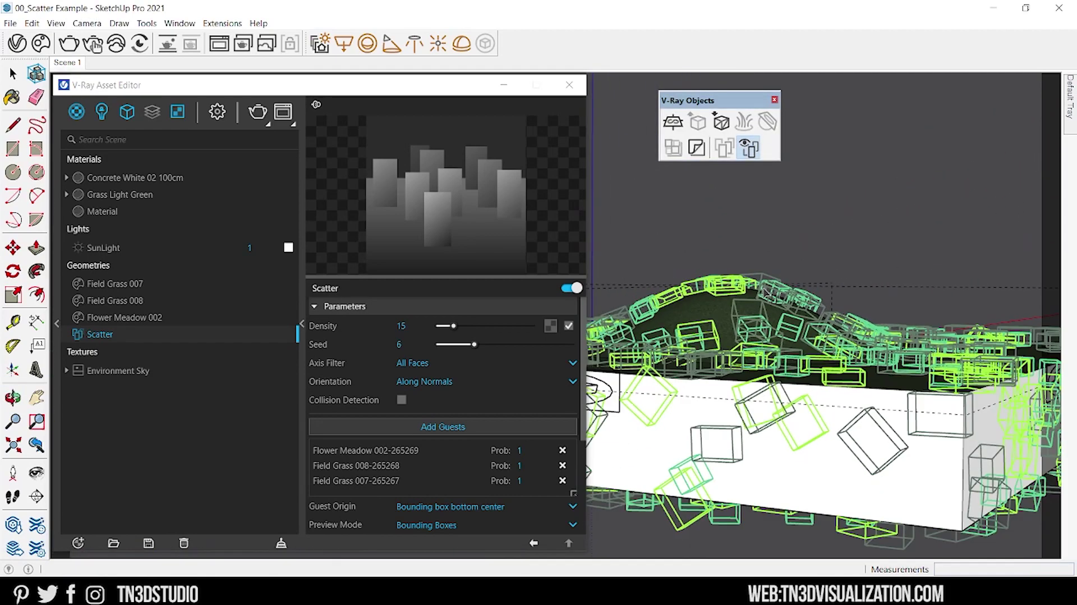
pyautogui.moveTo(774, 311); pyautogui.dragTo(793, 323, button='middle')
pyautogui.moveTo(744, 432); pyautogui.dragTo(731, 394, button='middle')
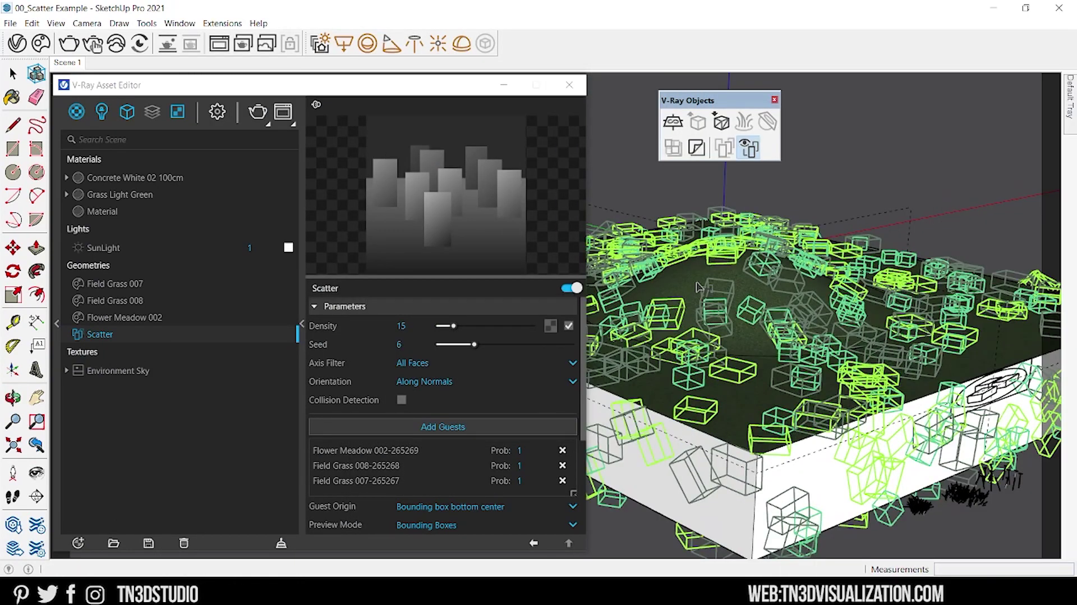
pyautogui.moveTo(697, 287); pyautogui.dragTo(822, 346, button='middle')
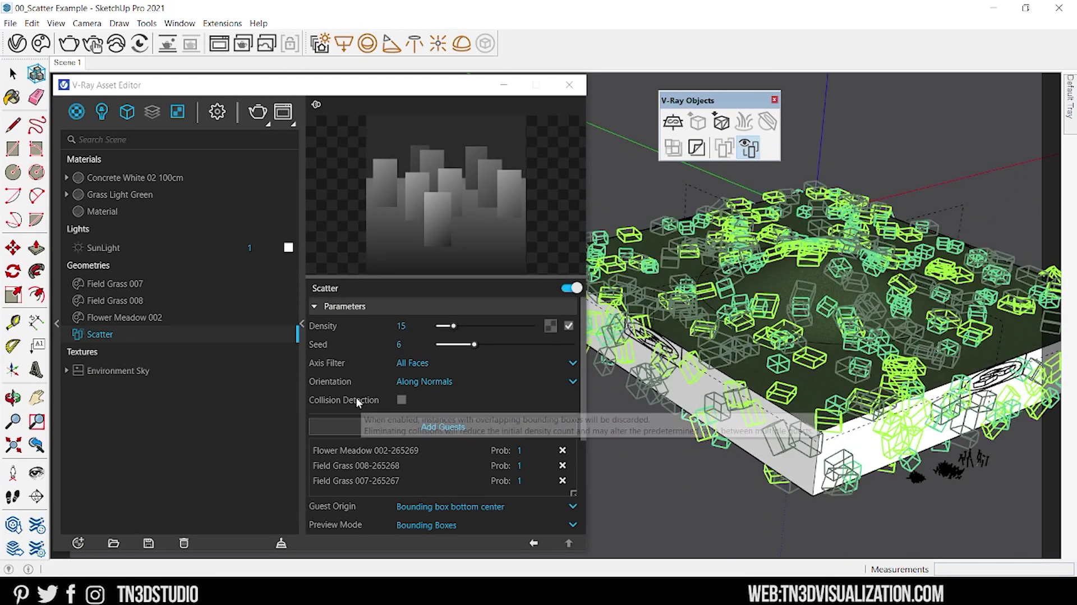
# Step: Enable Collision Detection on the V-Ray Scatter to remove overlapping instances
pyautogui.click(401, 400)
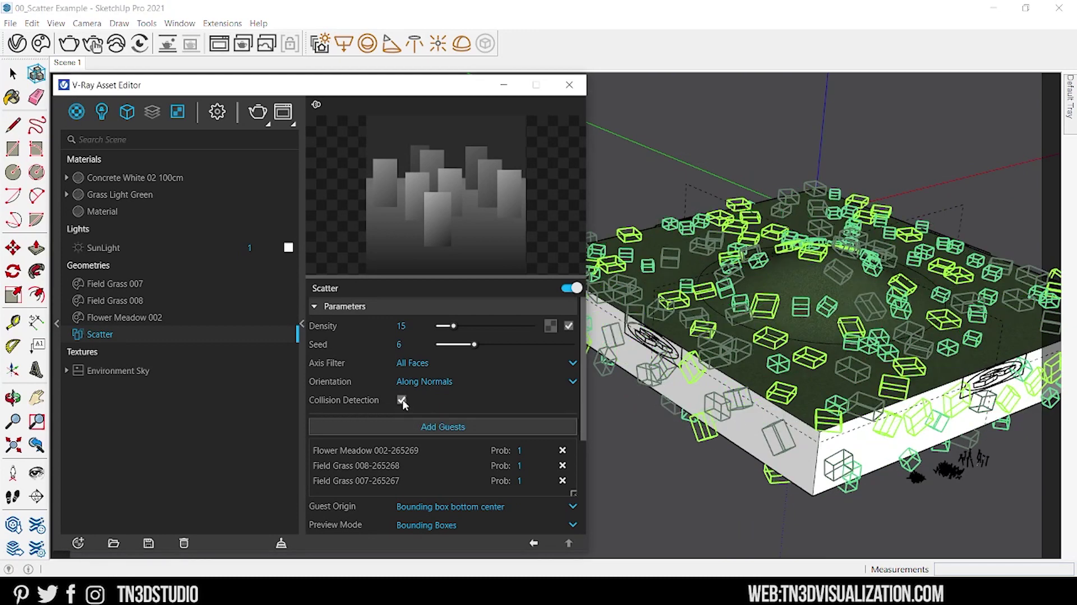
pyautogui.scroll(3, 890, 362)
pyautogui.moveTo(830, 354); pyautogui.dragTo(814, 395, button='middle')
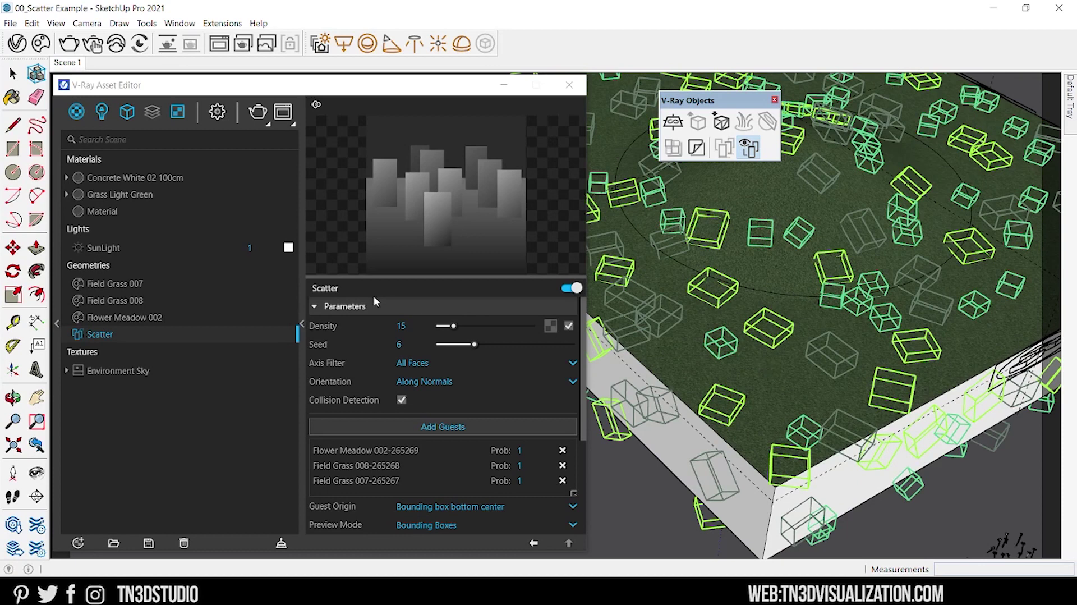
# Step: Raise the scatter Density to 30, then to 60
pyautogui.click(400, 326)
pyautogui.write('30')
pyautogui.press('Return')
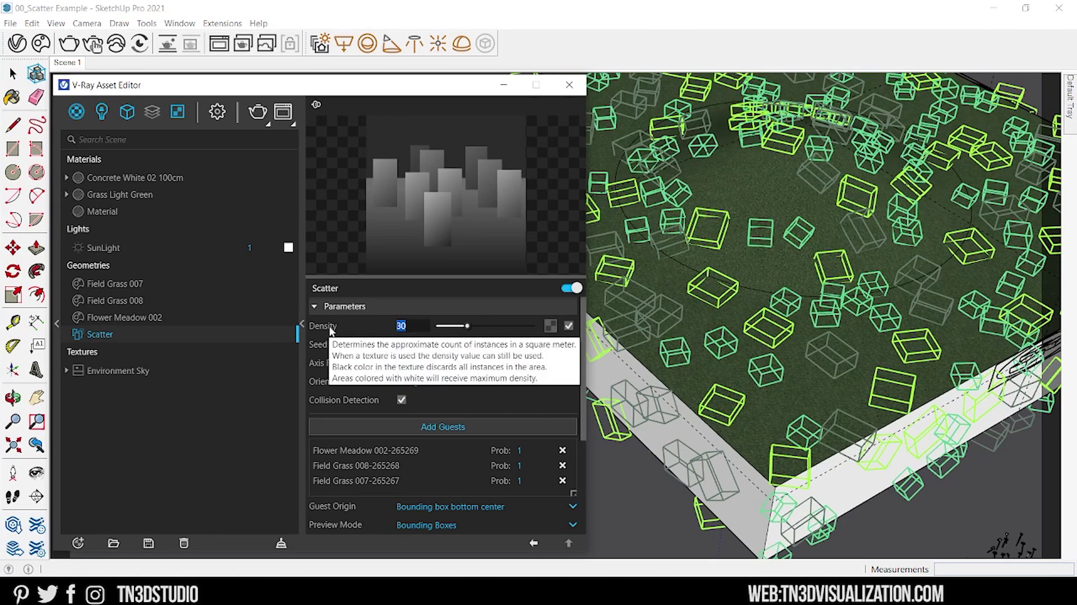
pyautogui.write('60')
pyautogui.press('Return')
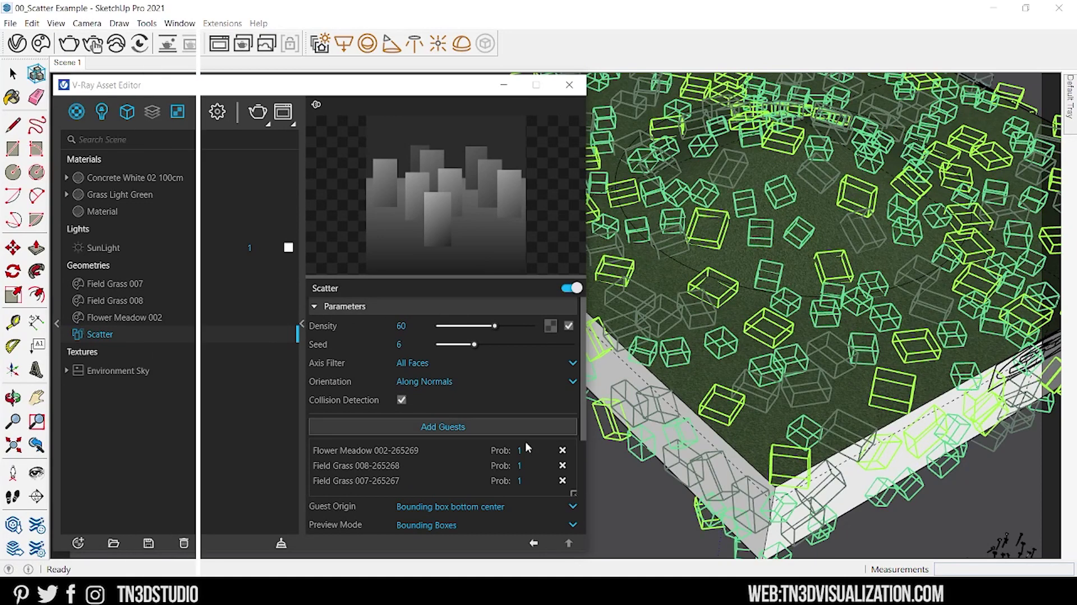
pyautogui.click(521, 449)
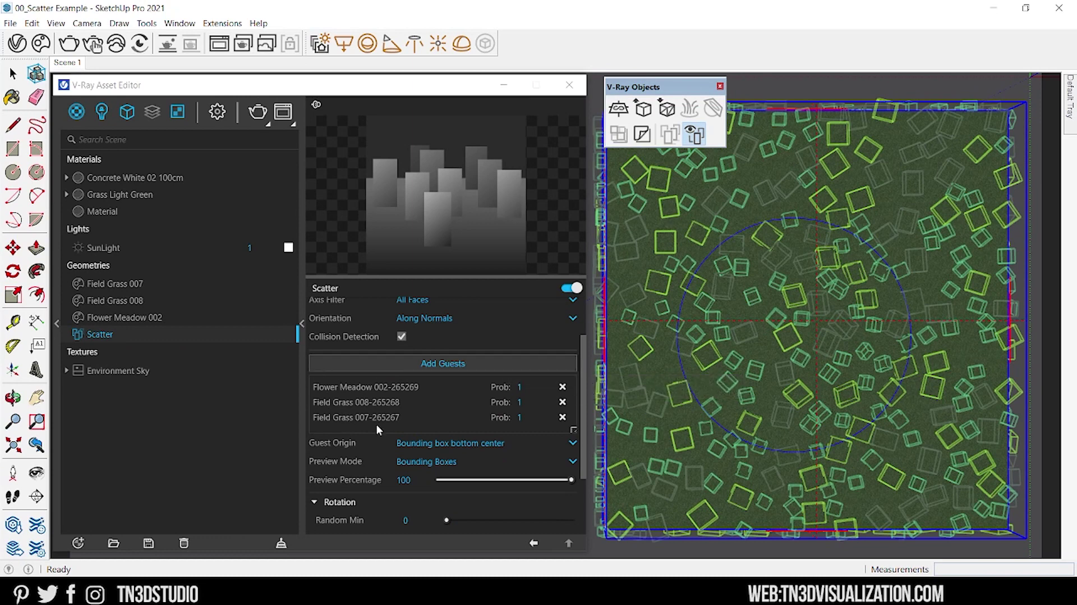
pyautogui.moveTo(507, 389)
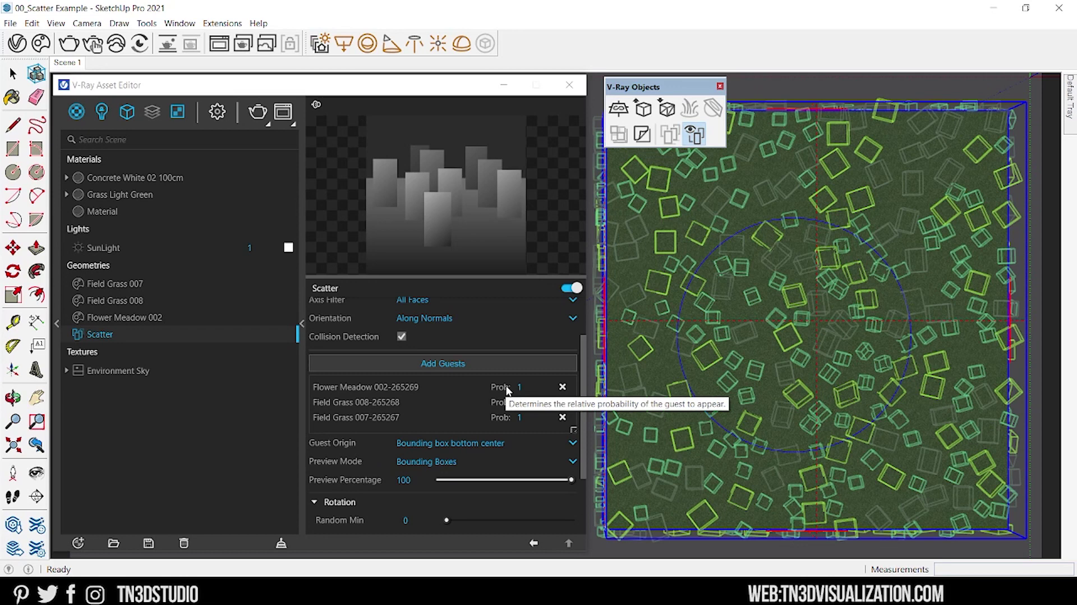
pyautogui.click(510, 388)
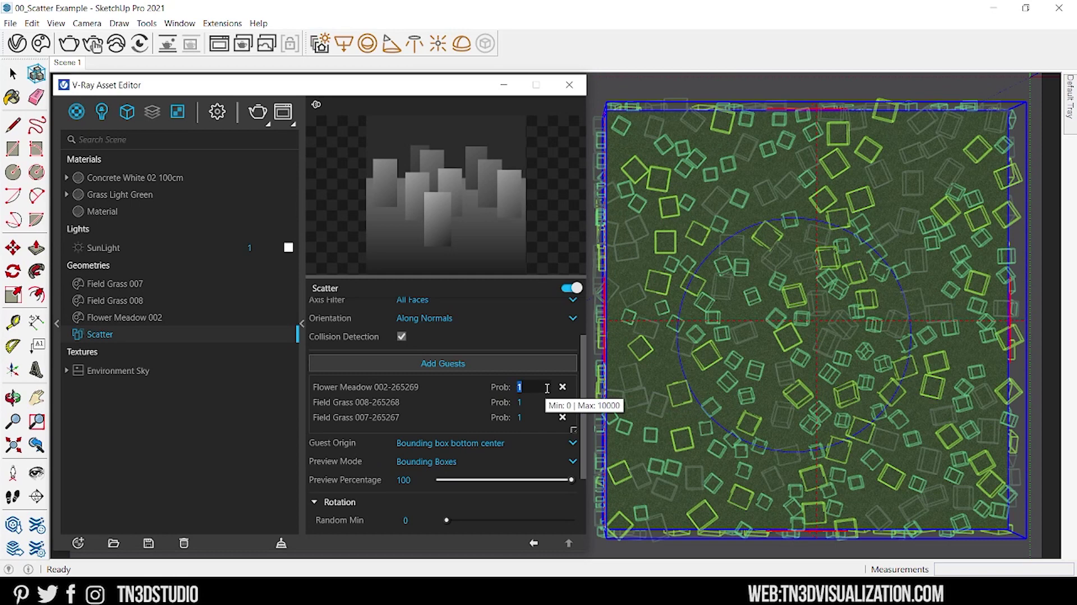
pyautogui.write('15')
pyautogui.press('Return')
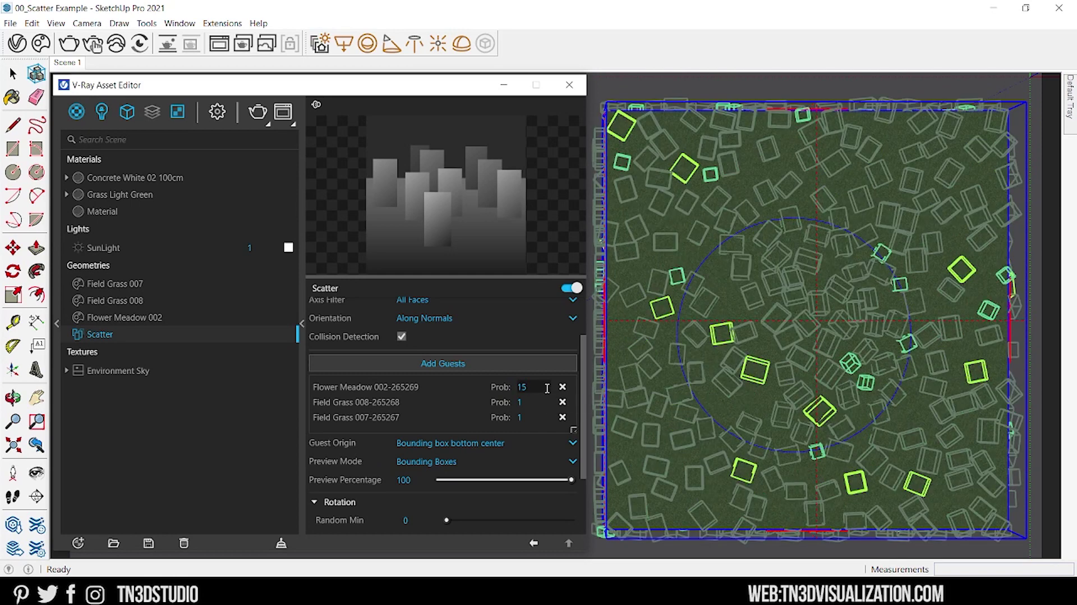
pyautogui.click(547, 388)
pyautogui.press('BackSpace')
pyautogui.click(535, 400)
pyautogui.write('15')
pyautogui.press('Return')
pyautogui.press('BackSpace')
pyautogui.press('Tab')
pyautogui.write('15')
pyautogui.press('Return')
pyautogui.press('BackSpace')
pyautogui.press('Return')
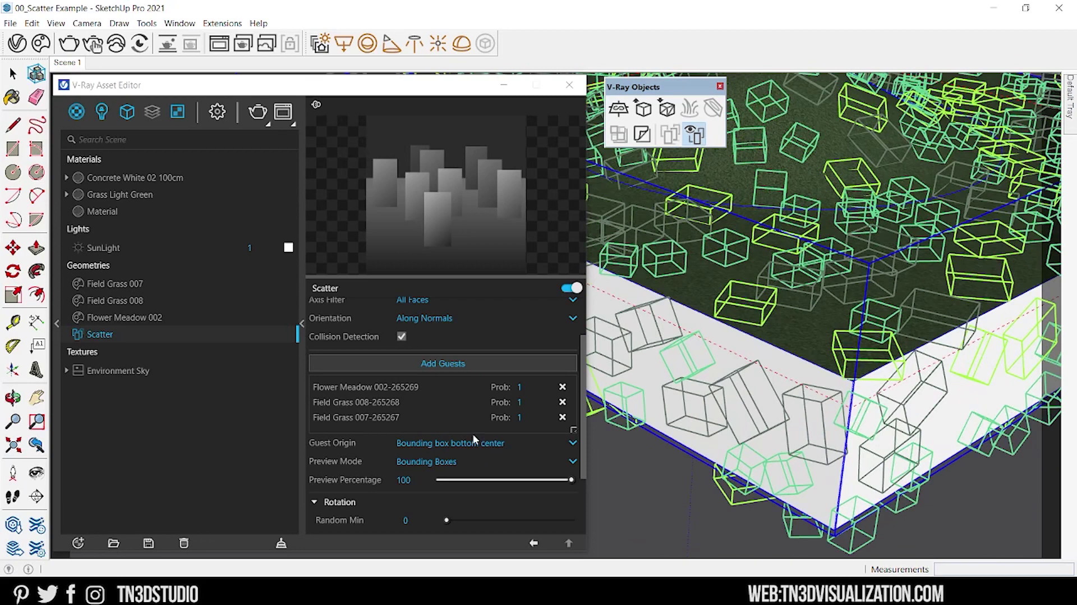
pyautogui.click(470, 442)
pyautogui.click(463, 480)
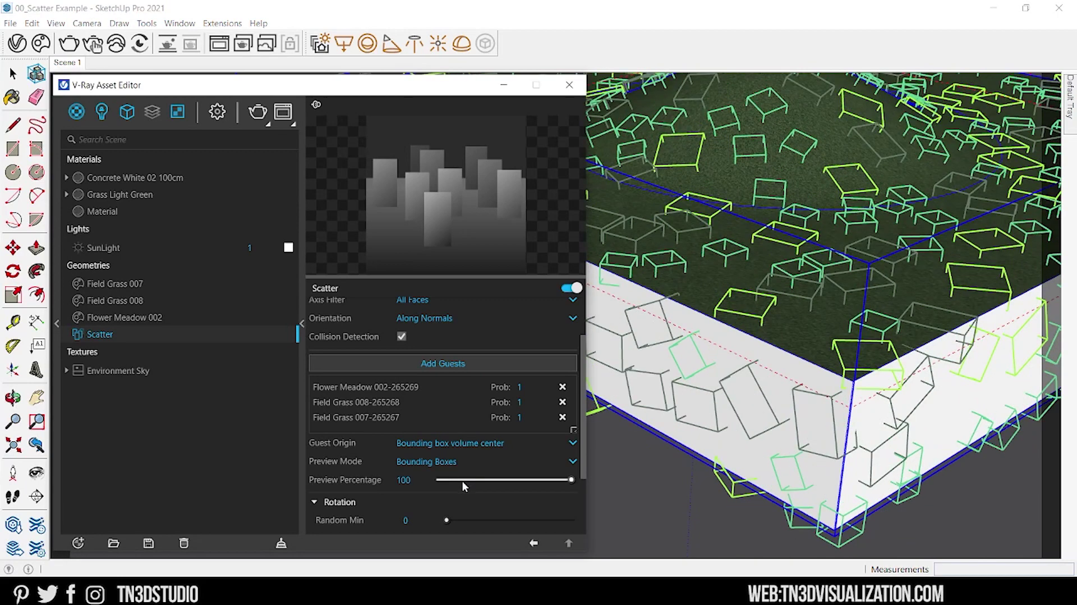
pyautogui.click(463, 443)
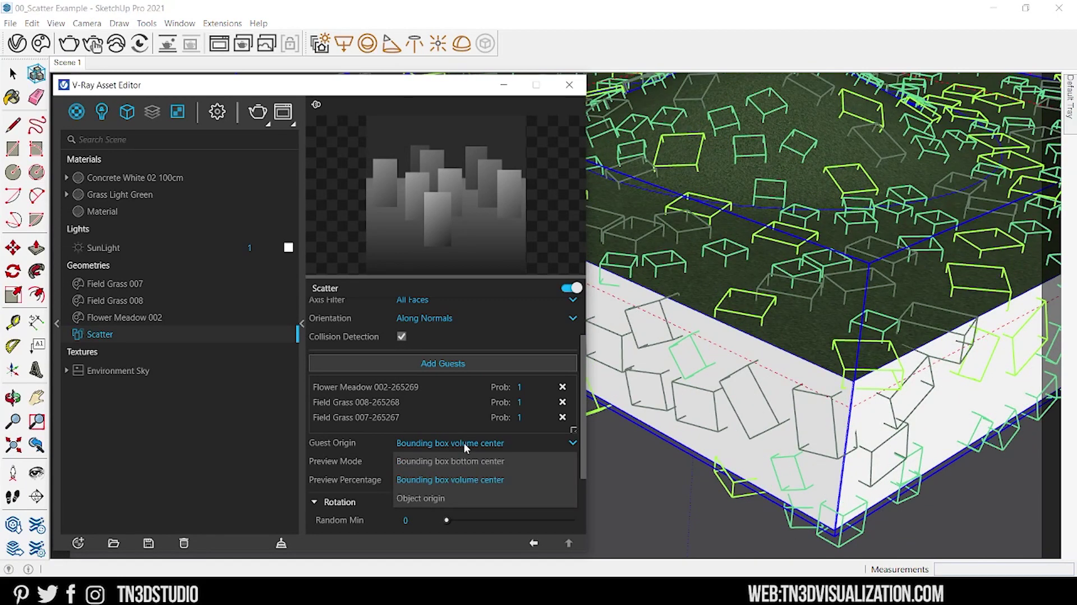
pyautogui.click(439, 497)
pyautogui.click(443, 447)
pyautogui.click(440, 461)
pyautogui.click(427, 461)
pyautogui.click(417, 479)
pyautogui.click(417, 462)
pyautogui.click(410, 496)
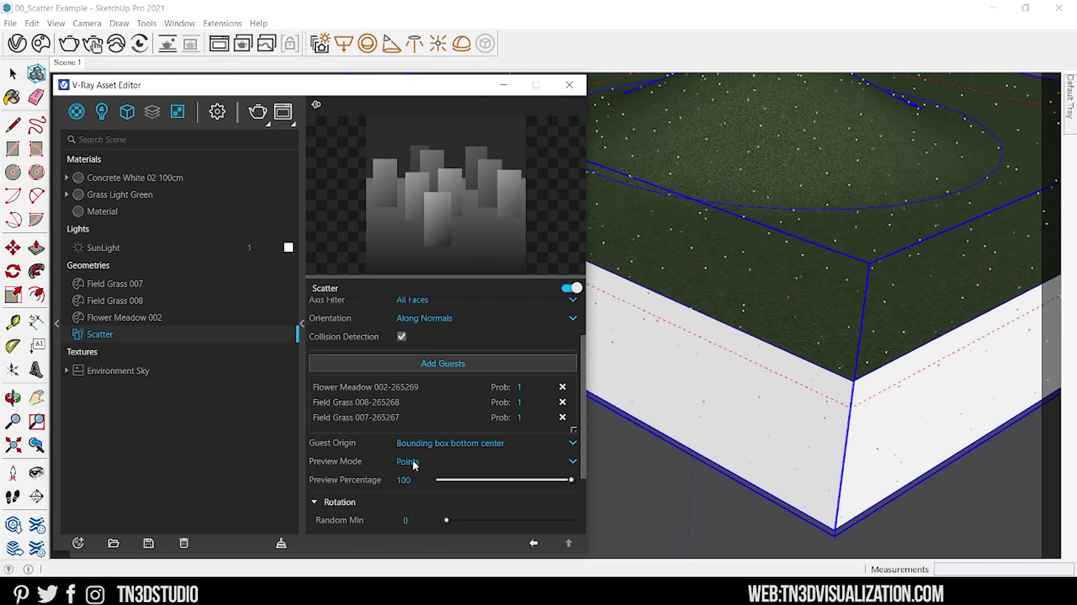
pyautogui.click(416, 463)
pyautogui.click(416, 514)
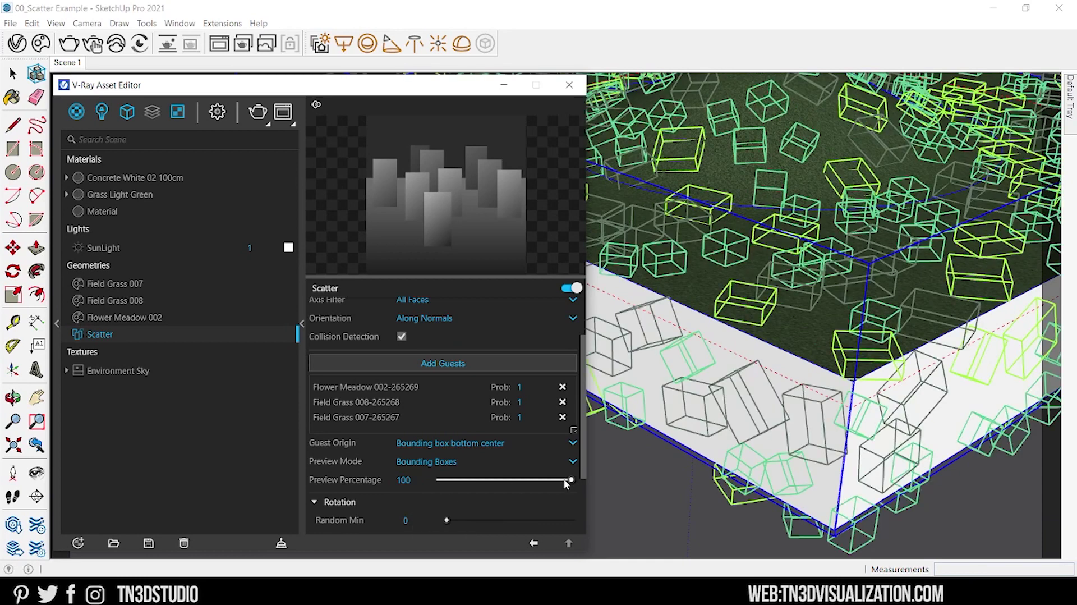
pyautogui.moveTo(567, 482); pyautogui.dragTo(627, 484)
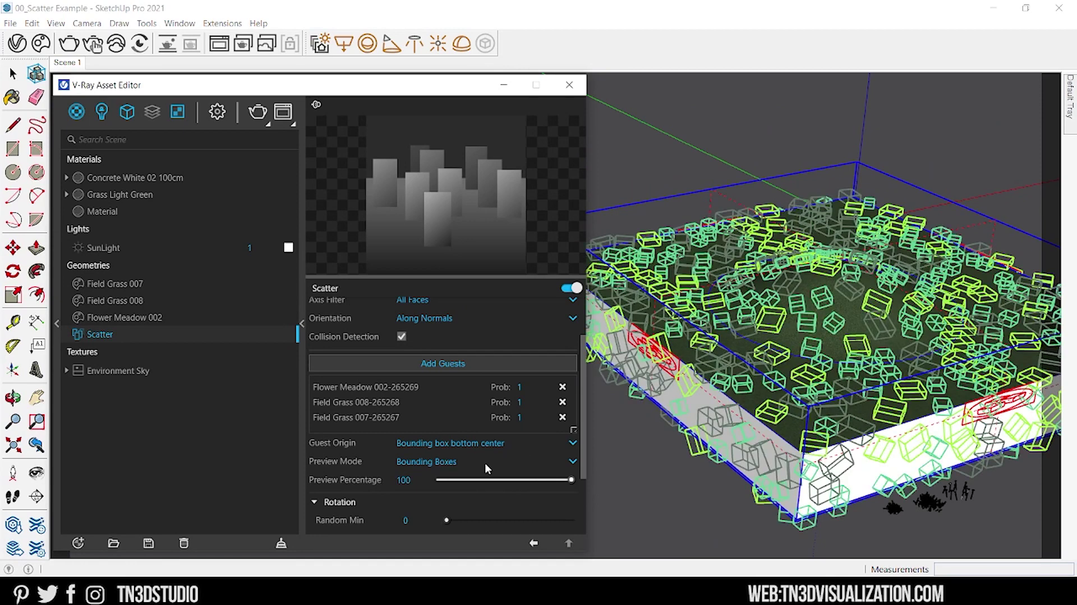
# Step: Set the scatter's random rotation to a minimum of 20 and maximum of 260
pyautogui.scroll(-2, 486, 458)
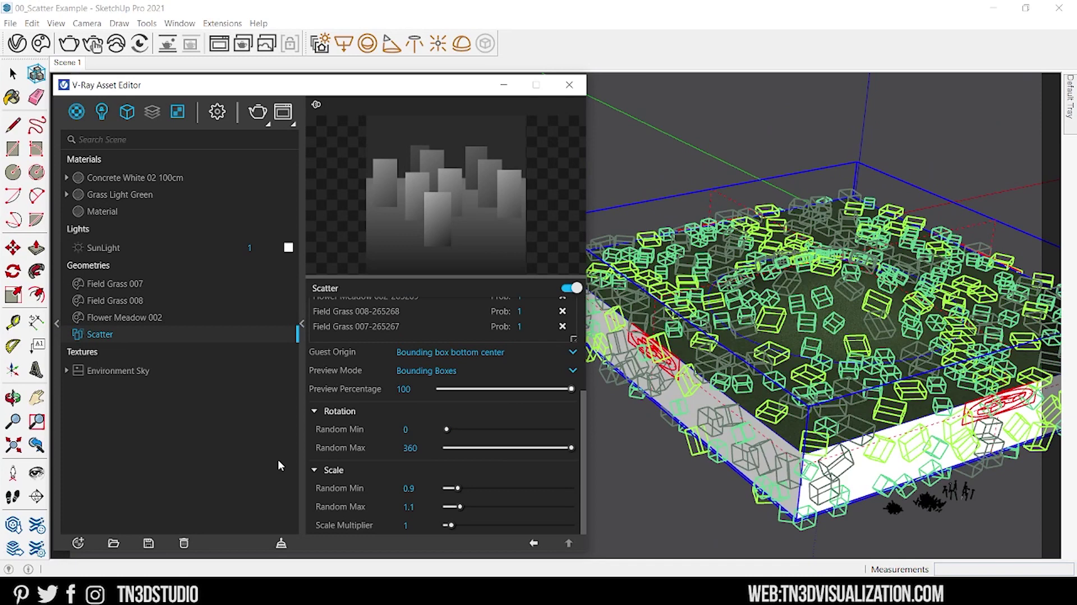
pyautogui.write('2')
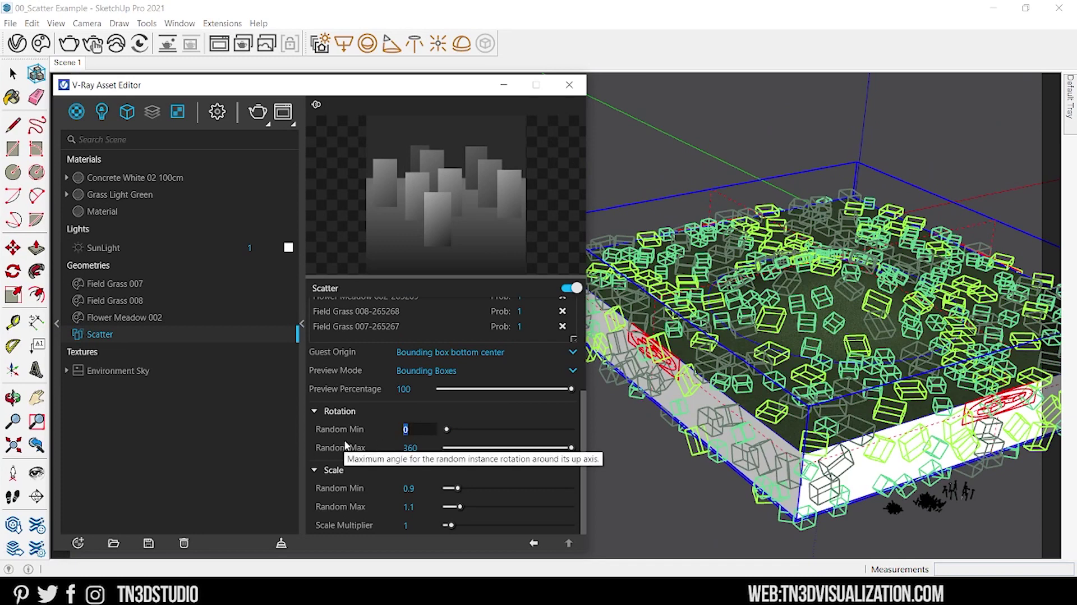
pyautogui.write('0')
pyautogui.press('Tab')
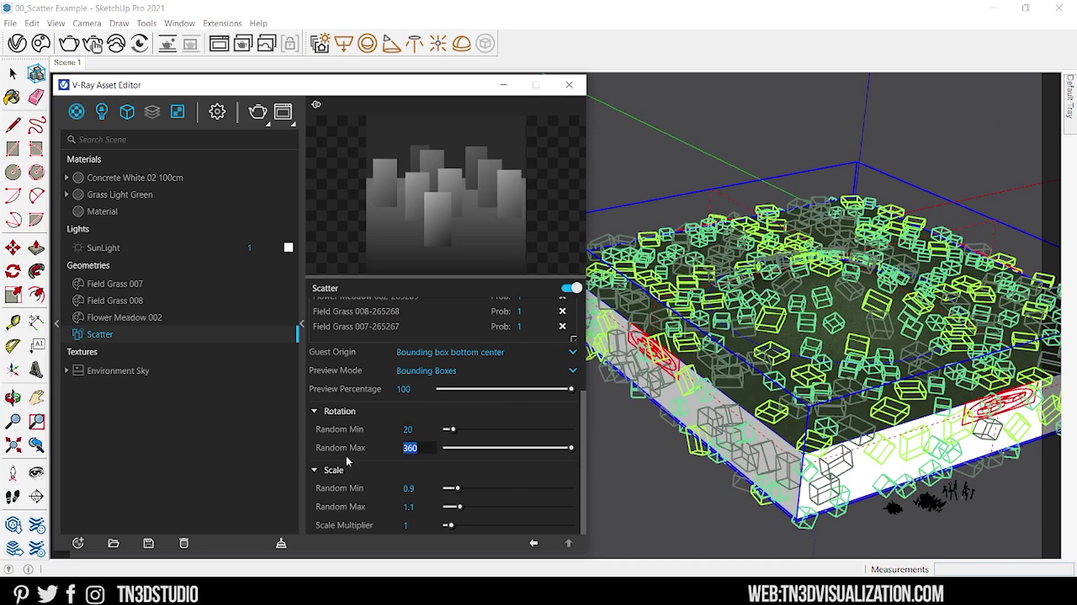
pyautogui.write('260')
pyautogui.press('Return')
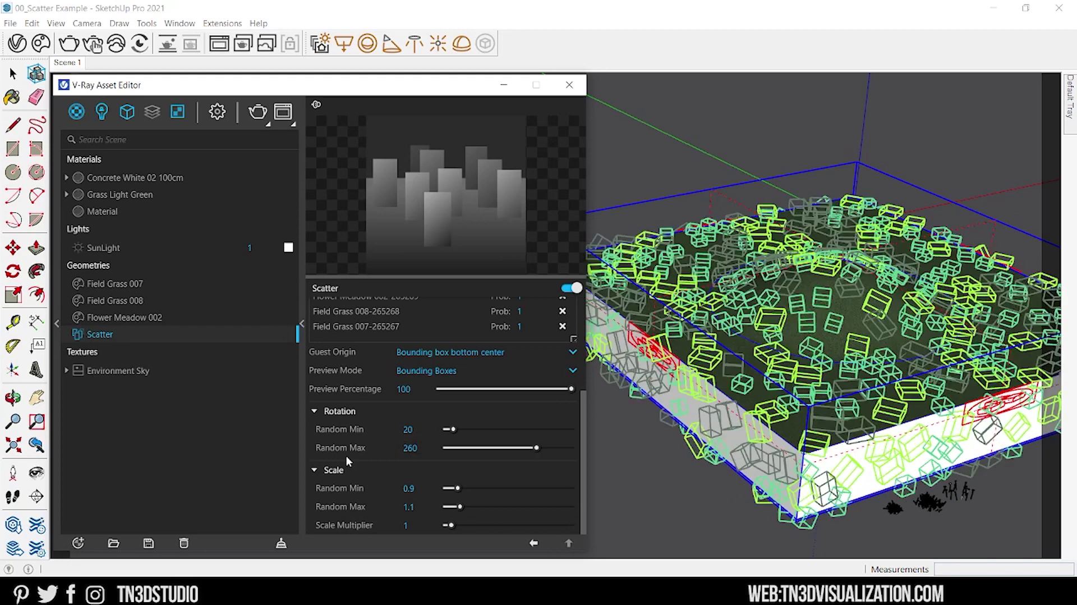
# Step: Set the random scale range to 0.4 minimum and 2.1 maximum
pyautogui.click(408, 429)
pyautogui.click(410, 488)
pyautogui.write('0.6')
pyautogui.press('Return')
pyautogui.doubleClick(412, 489)
pyautogui.write('0.4')
pyautogui.press('Return')
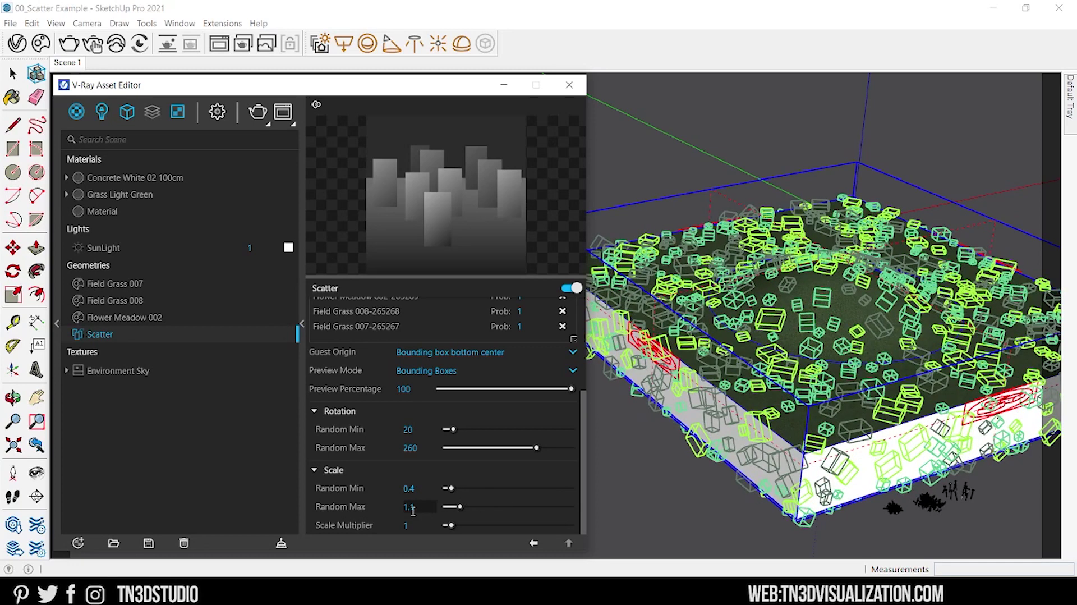
pyautogui.write('2.1')
pyautogui.press('Return')
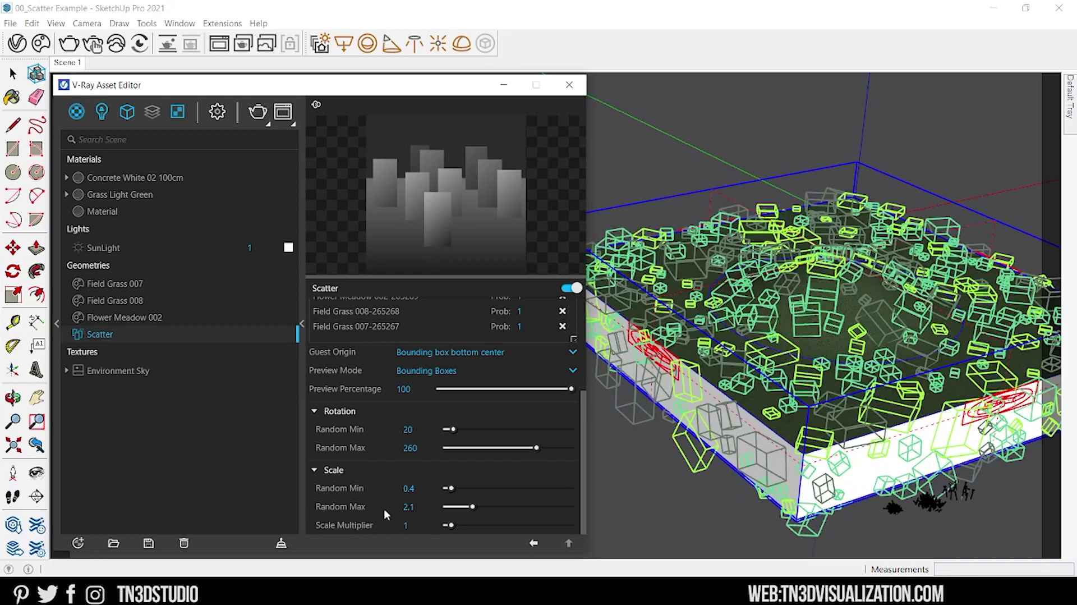
pyautogui.click(987, 432)
# Step: Set guest probabilities: Flower Meadow .3, Field Grass 008 to 2, Field Grass 007 to 3
pyautogui.scroll(5, 987, 432)
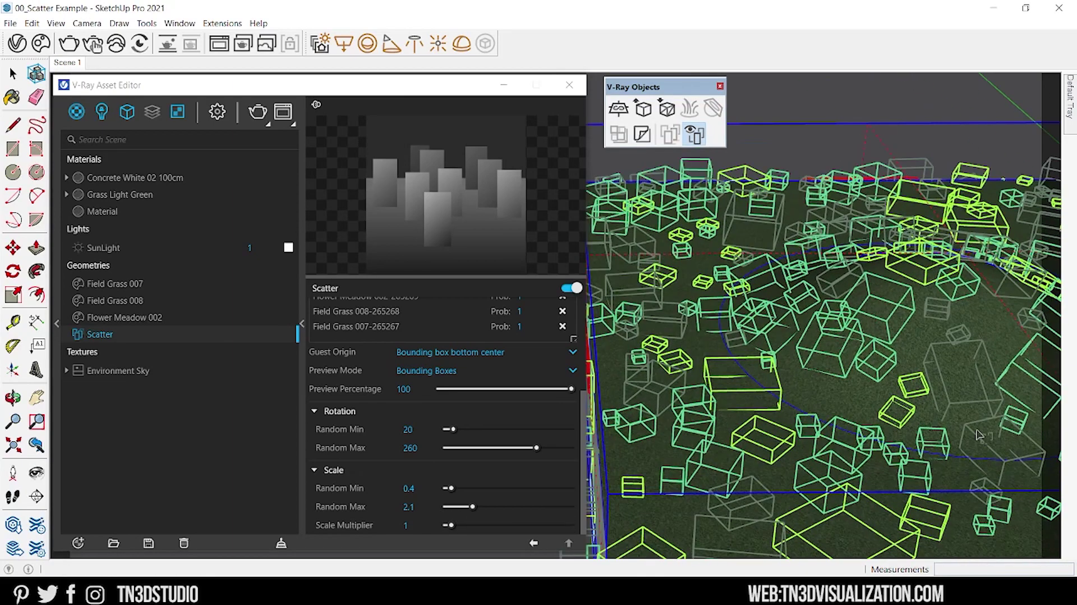
pyautogui.scroll(2, 987, 432)
pyautogui.scroll(-8, 916, 392)
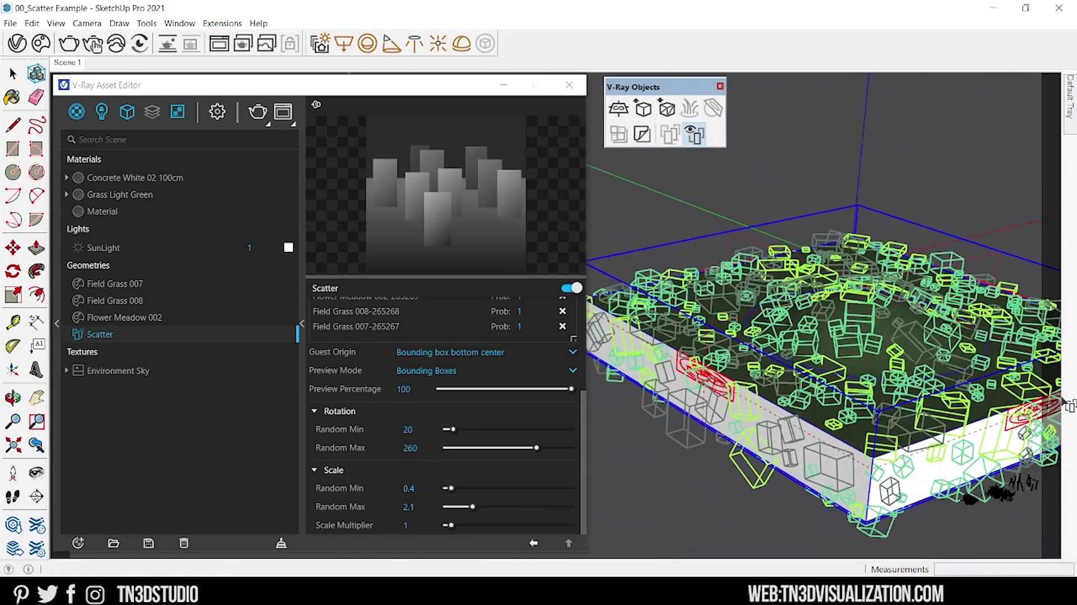
pyautogui.scroll(2, 1033, 403)
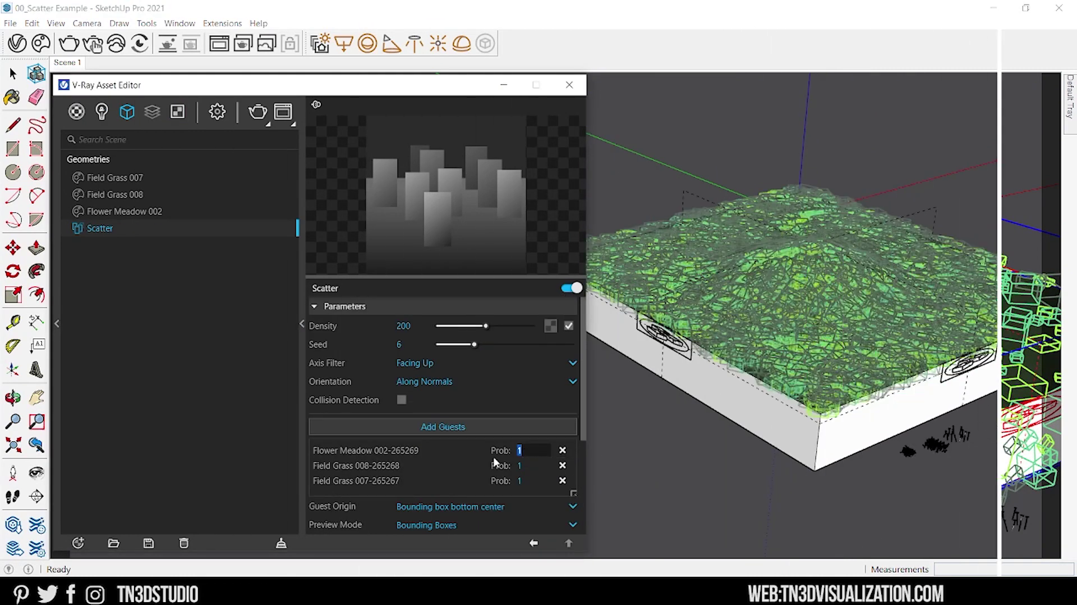
pyautogui.write('.3')
pyautogui.click(528, 466)
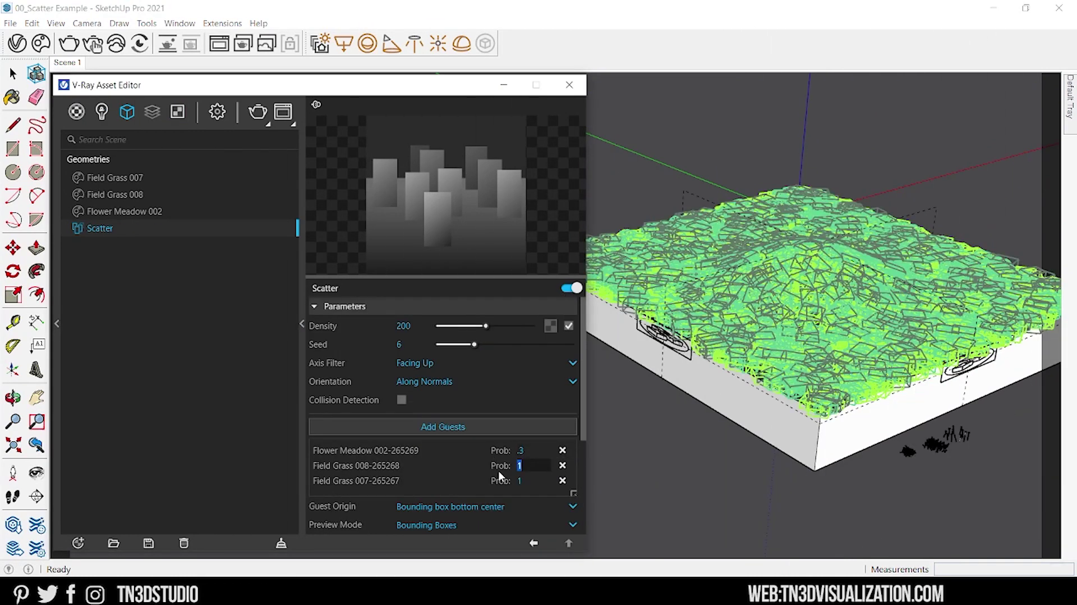
pyautogui.write('2')
pyautogui.press('Tab')
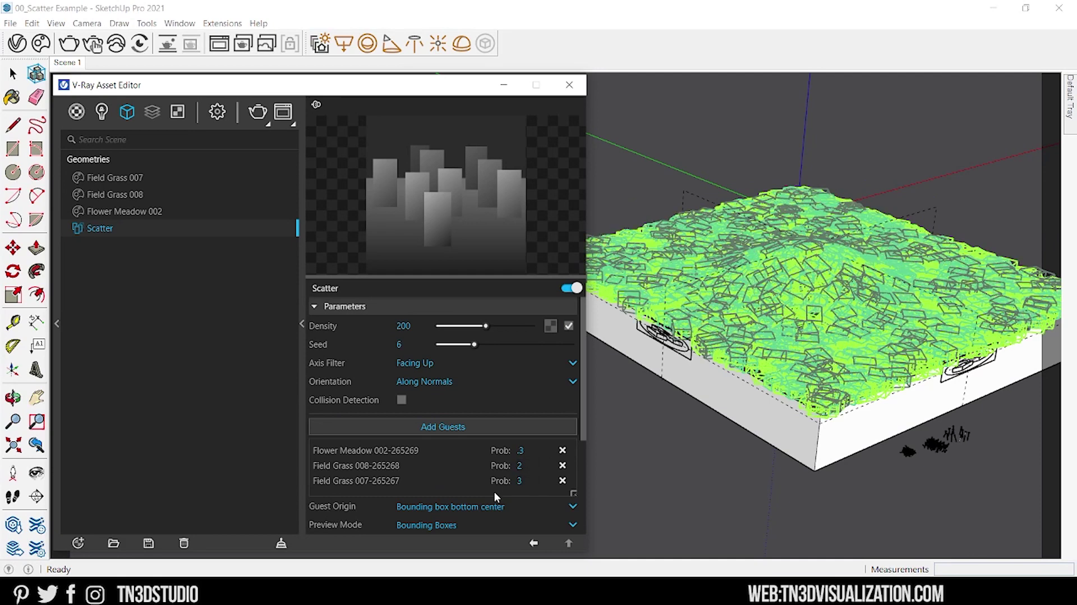
pyautogui.write('3')
pyautogui.press('Return')
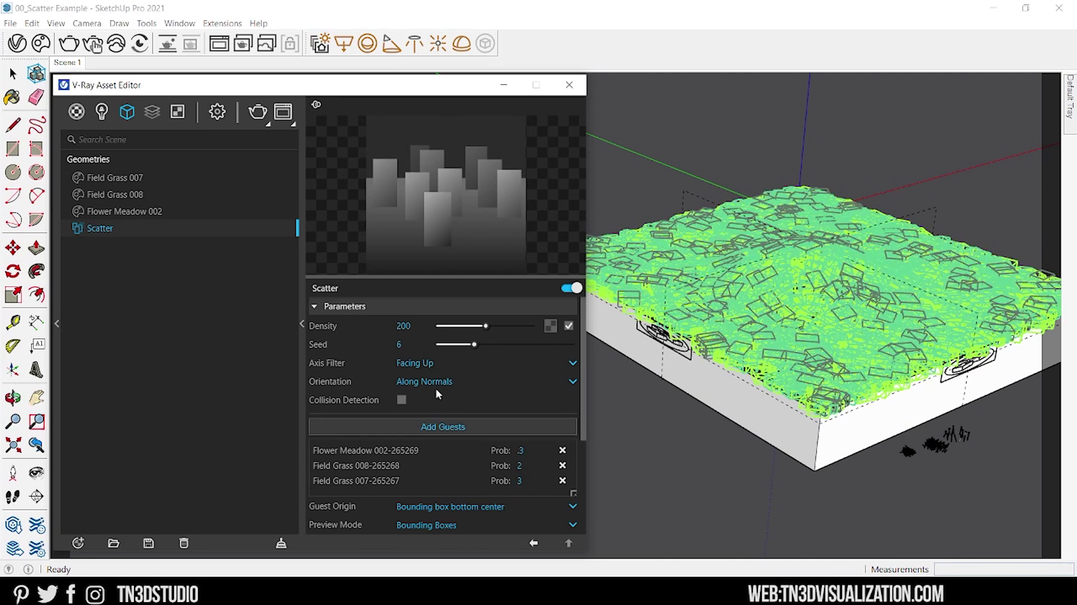
# Step: Re-edit the minimum random scale field, typing 7
pyautogui.scroll(-3, 521, 412)
pyautogui.doubleClick(409, 487)
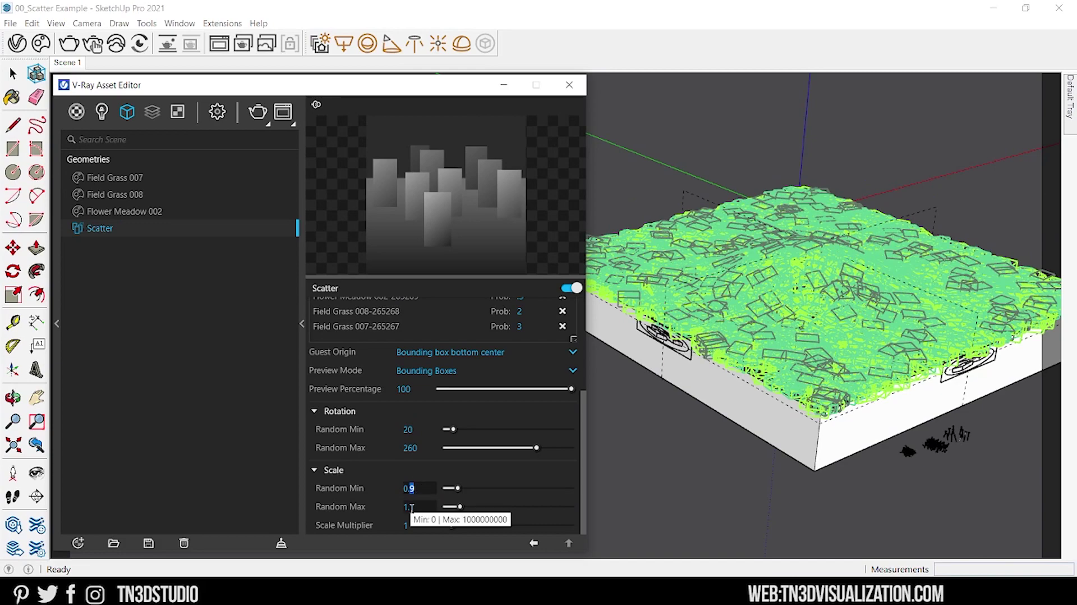
pyautogui.write('7')
pyautogui.scroll(4, 441, 470)
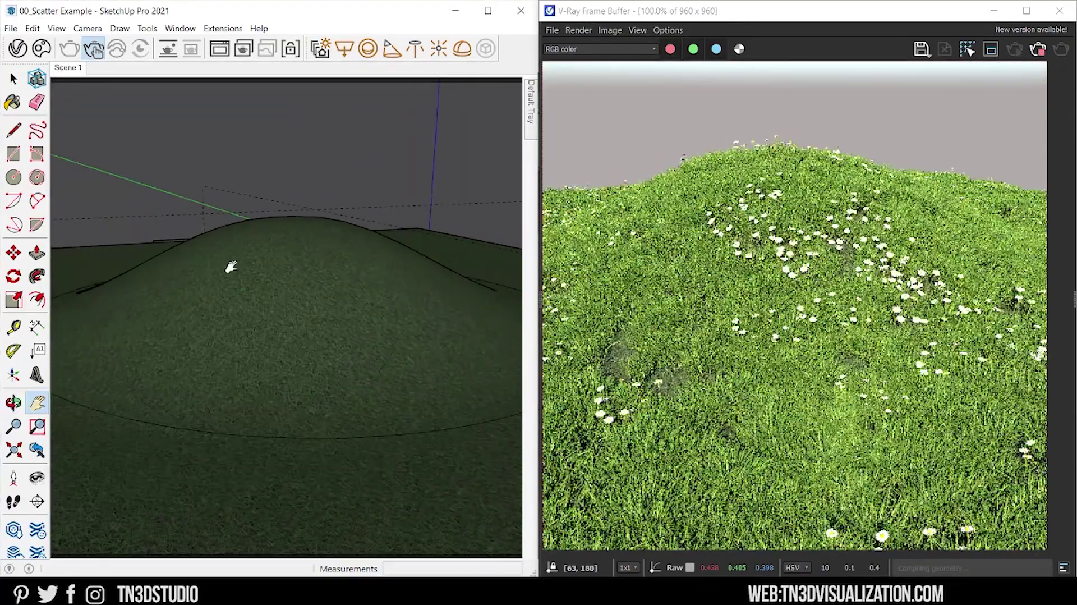
# Step: Zoom and orbit around the hill to view the dense grass and daisies rendering
pyautogui.scroll(2, 255, 295)
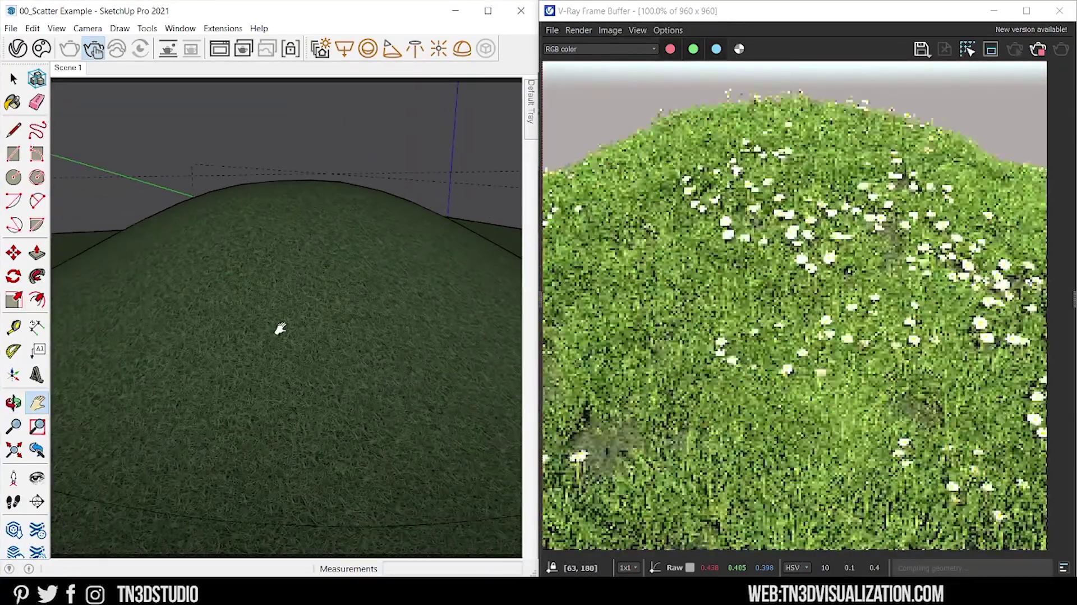
pyautogui.moveTo(301, 324); pyautogui.dragTo(378, 247, button='middle')
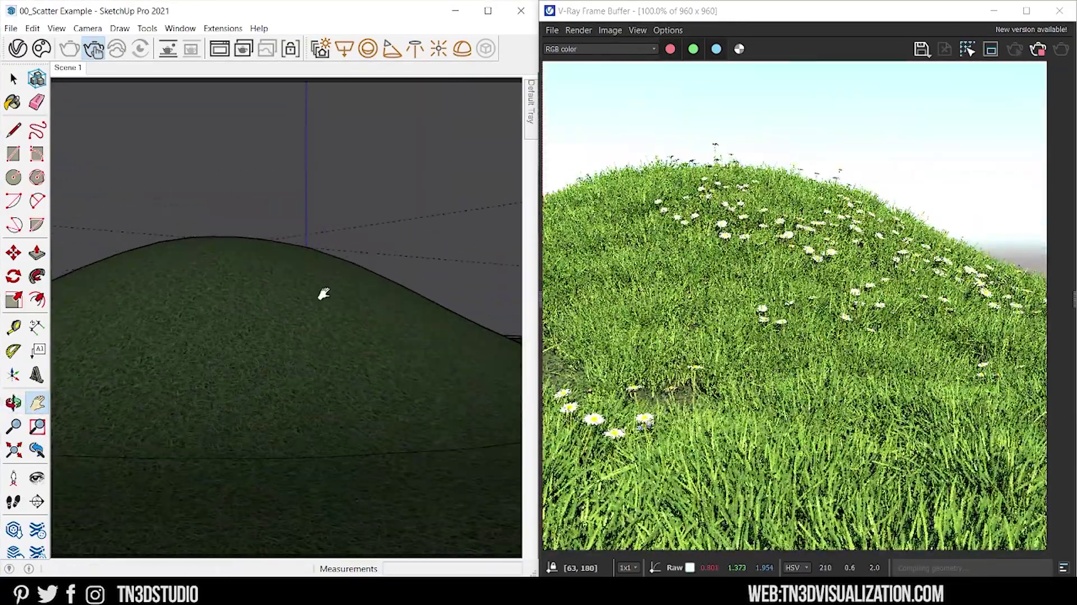
pyautogui.scroll(-4, 339, 313)
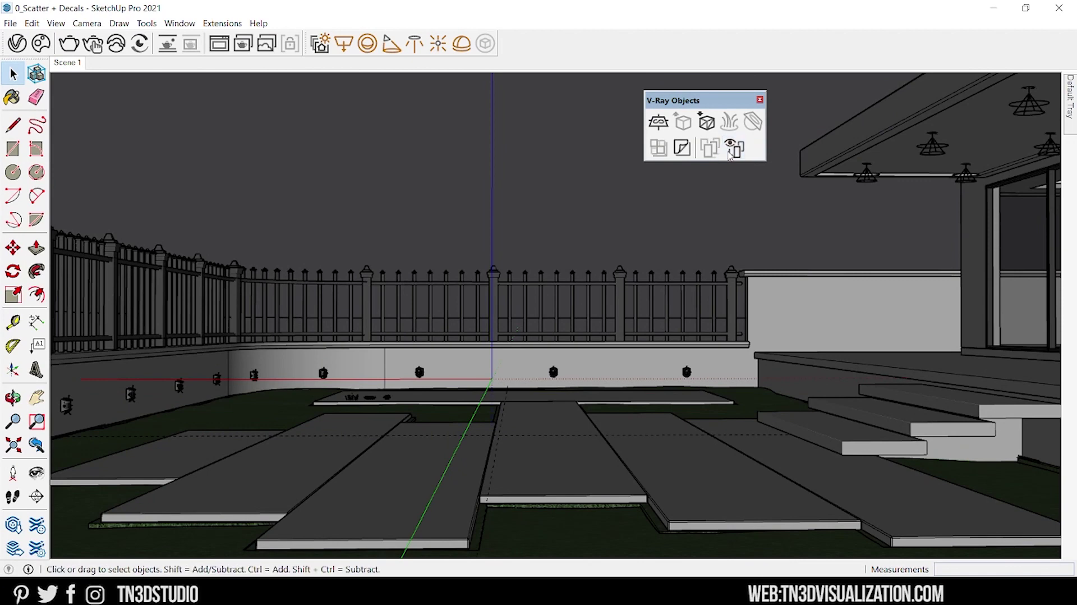
# Step: Show the terrace lawn's scatter preview, then raise the render's exposure, highlight burn and contrast
pyautogui.click(729, 155)
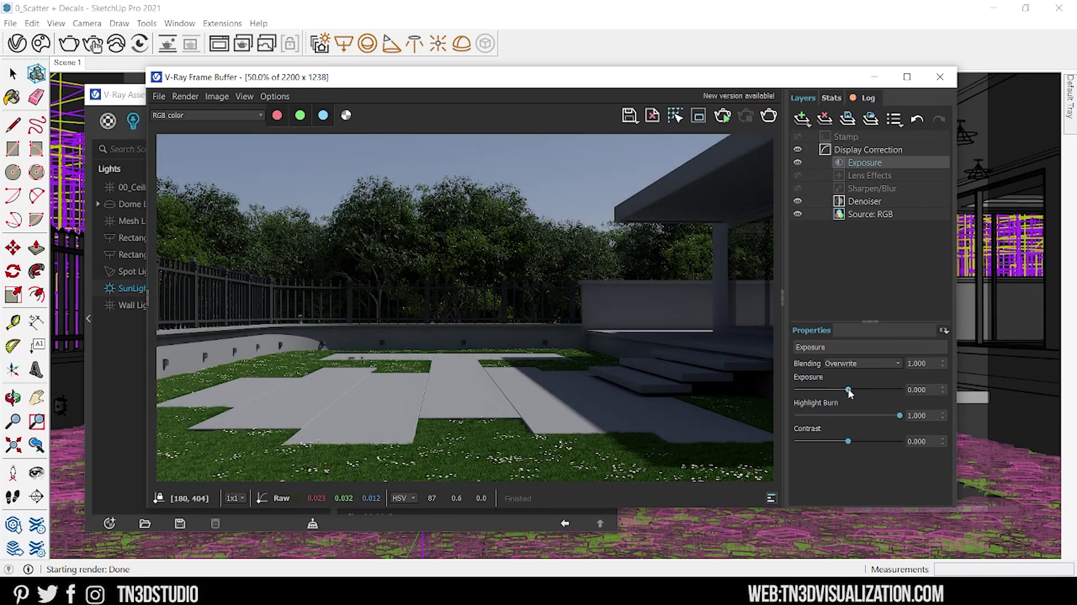
pyautogui.moveTo(849, 389)
pyautogui.mouseDown()
pyautogui.moveTo(857, 389)
pyautogui.moveTo(856, 415)
pyautogui.mouseUp()
pyautogui.moveTo(848, 441); pyautogui.dragTo(855, 441)
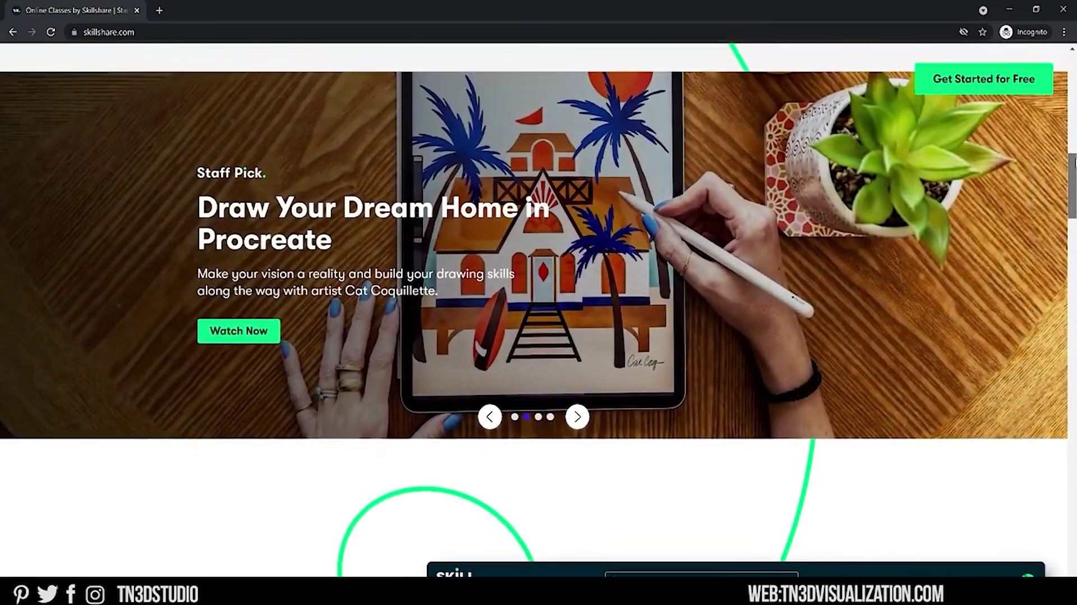
# Step: Scroll the class page and skip ahead in the lesson video
pyautogui.scroll(-7, 1073, 215)
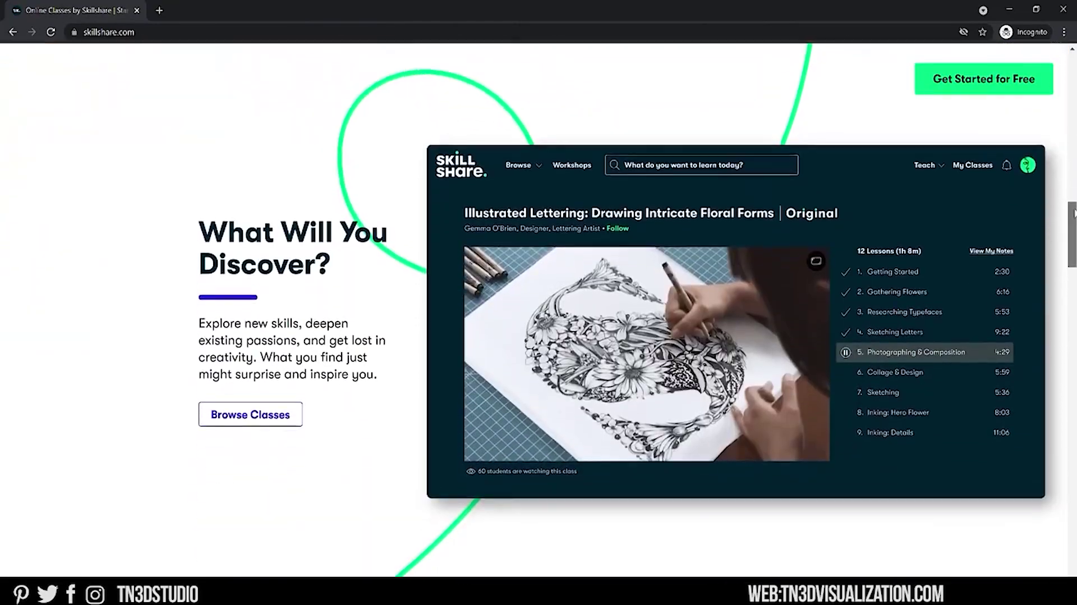
pyautogui.scroll(-5, 1073, 215)
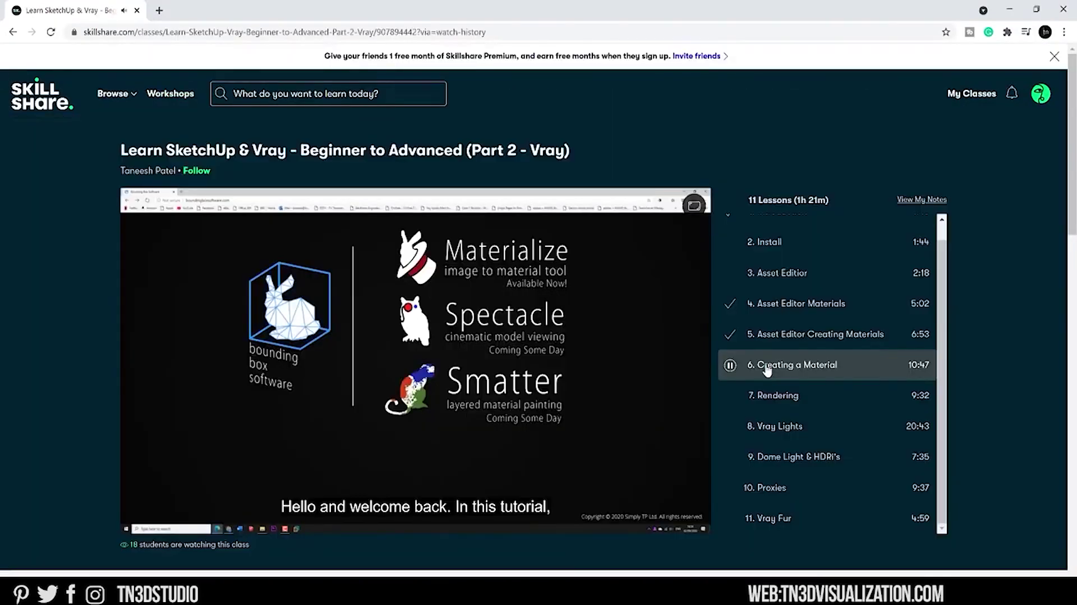
pyautogui.click(410, 500)
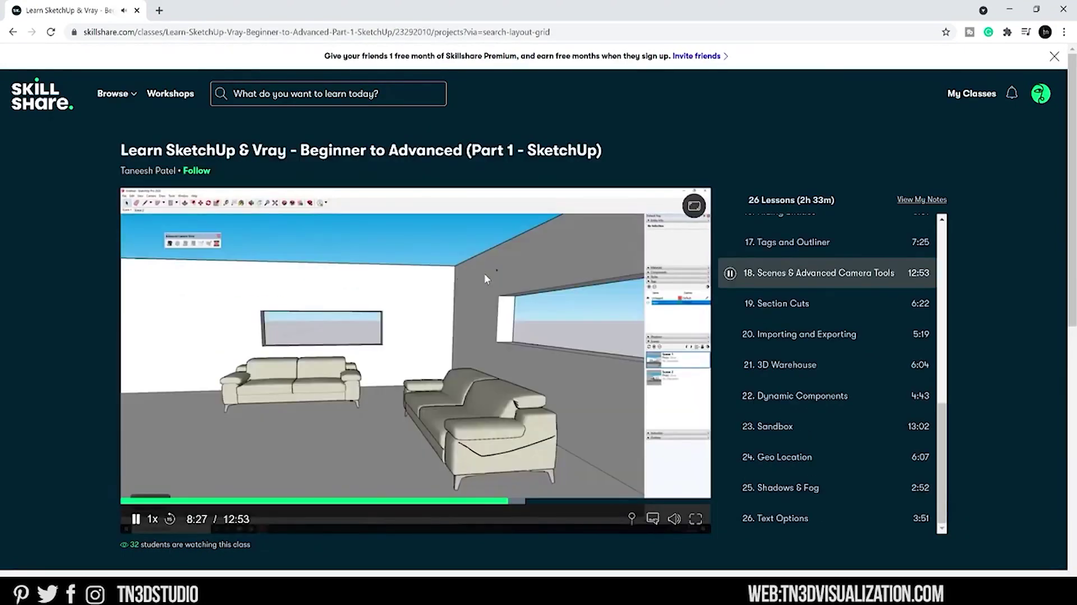
# Step: From the Vray for sketchup search results, open Learn SketchUp & Vray Part 2 and highlight its description
pyautogui.click(13, 32)
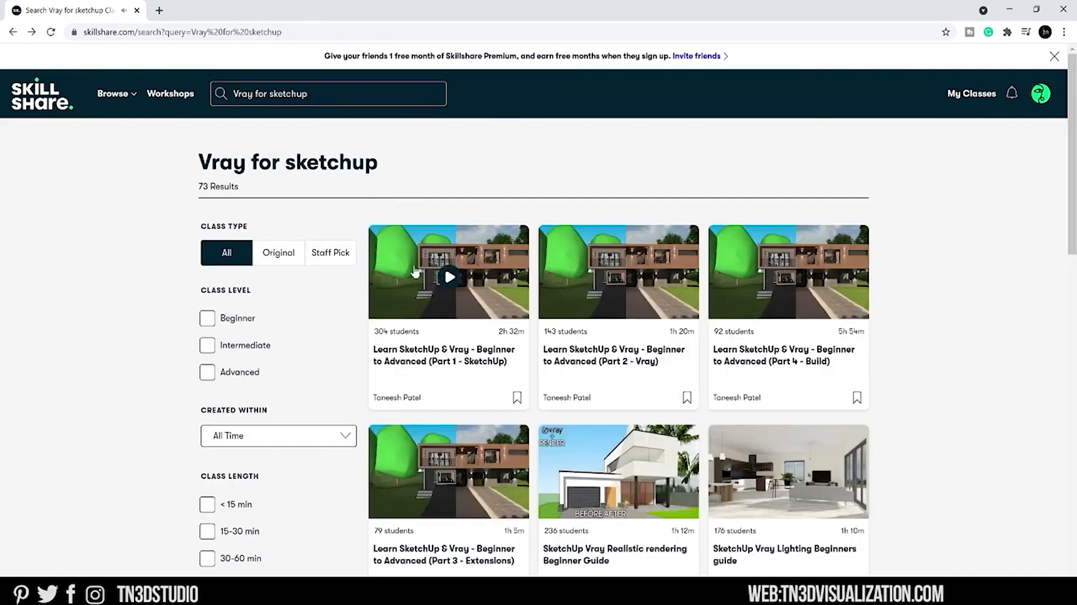
pyautogui.click(583, 279)
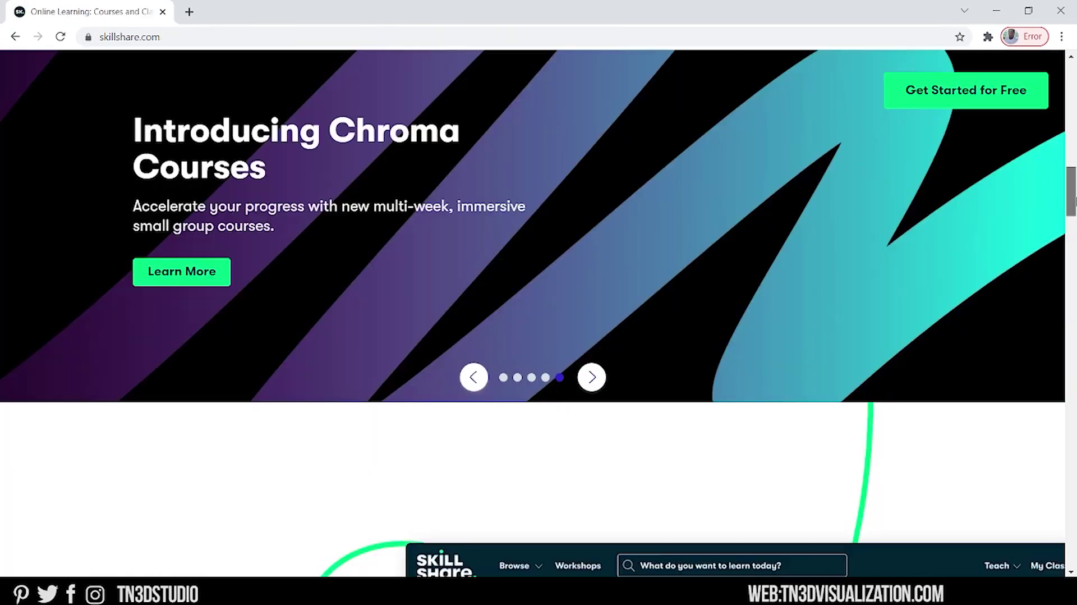
pyautogui.scroll(-10, 1073, 241)
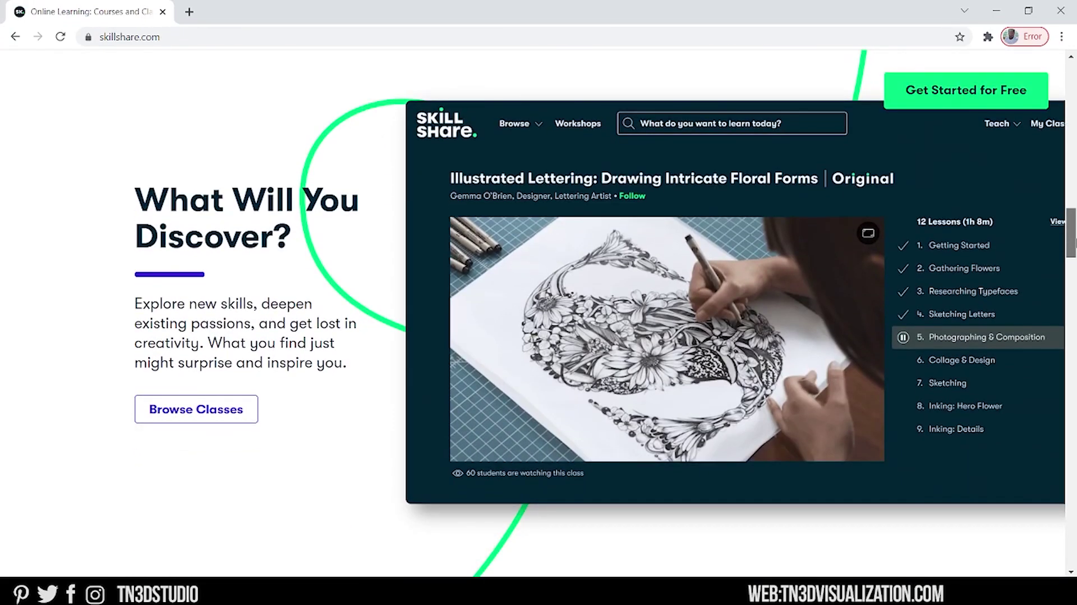
pyautogui.moveTo(1073, 242); pyautogui.dragTo(1073, 350)
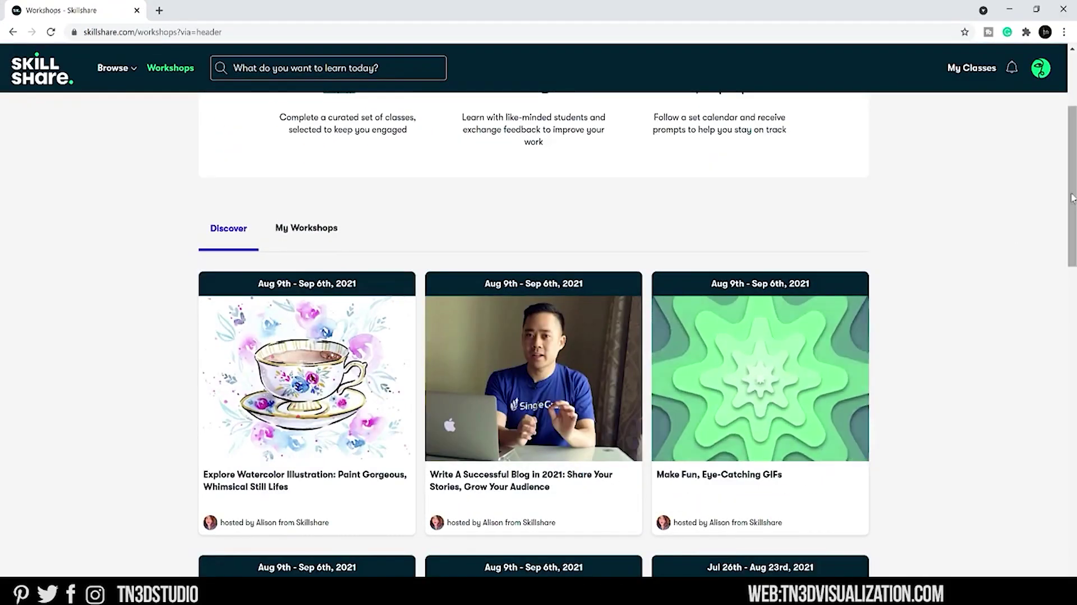
pyautogui.scroll(-7, 1043, 206)
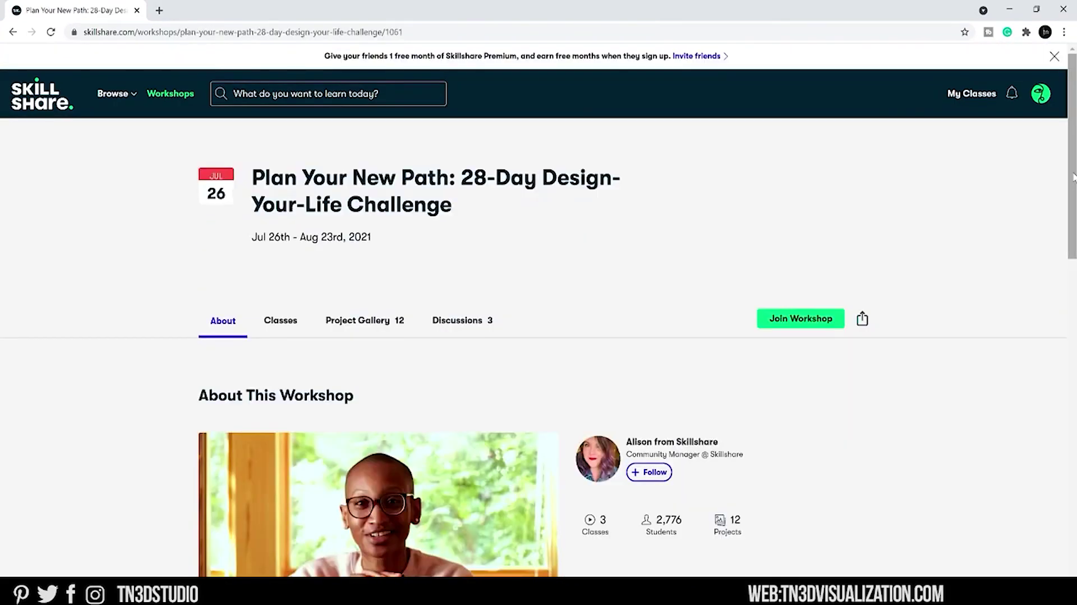
pyautogui.scroll(-1, 1072, 195)
pyautogui.moveTo(1072, 196); pyautogui.dragTo(1059, 399)
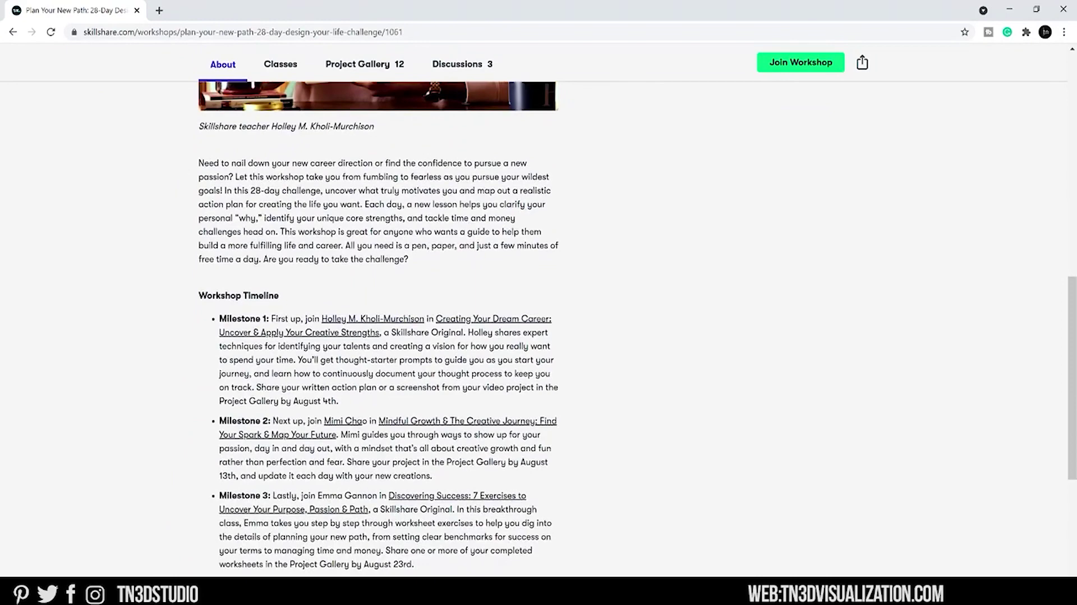
pyautogui.moveTo(198, 162); pyautogui.dragTo(437, 265)
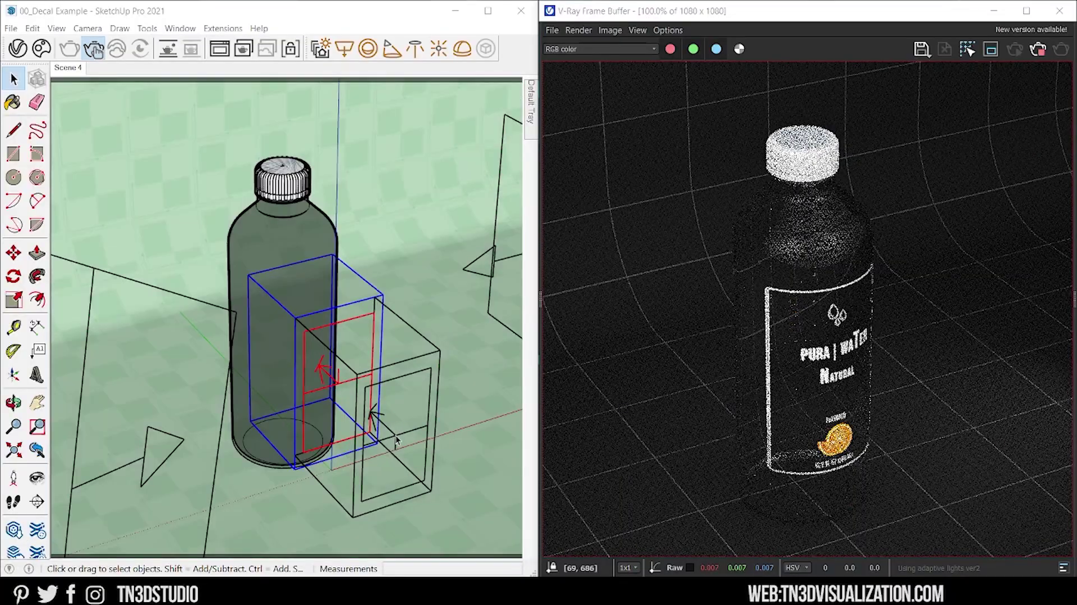
# Step: Scale the decal box wider and deeper toward the back around the bottle
pyautogui.press('s')
pyautogui.moveTo(324, 417); pyautogui.dragTo(355, 489)
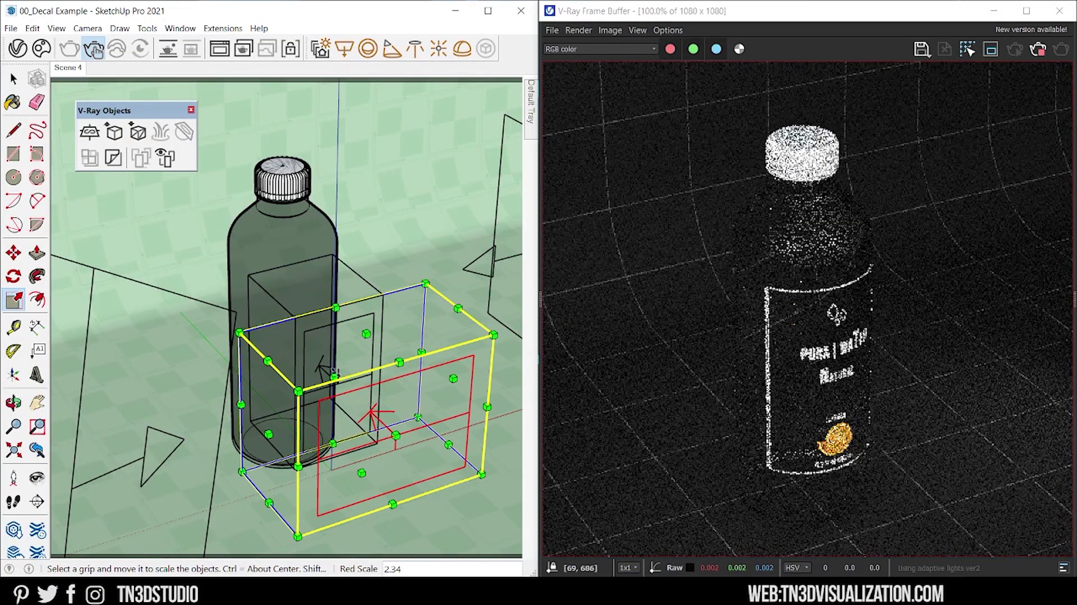
pyautogui.moveTo(242, 405); pyautogui.dragTo(192, 343)
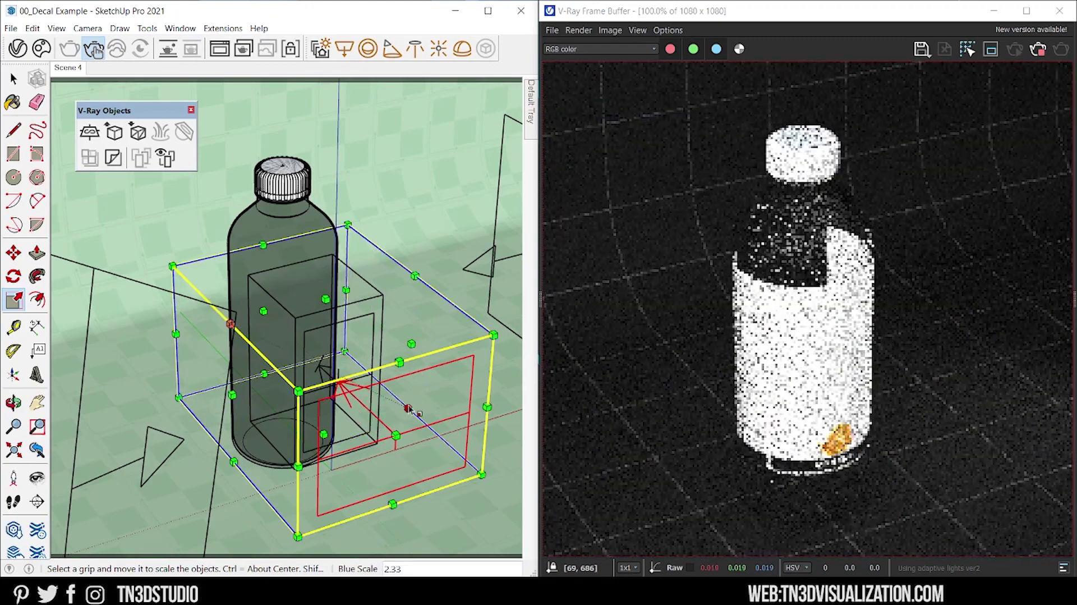
# Step: Switch to Move, then open the V-Ray Decal documentation page and scroll through it
pyautogui.press('m')
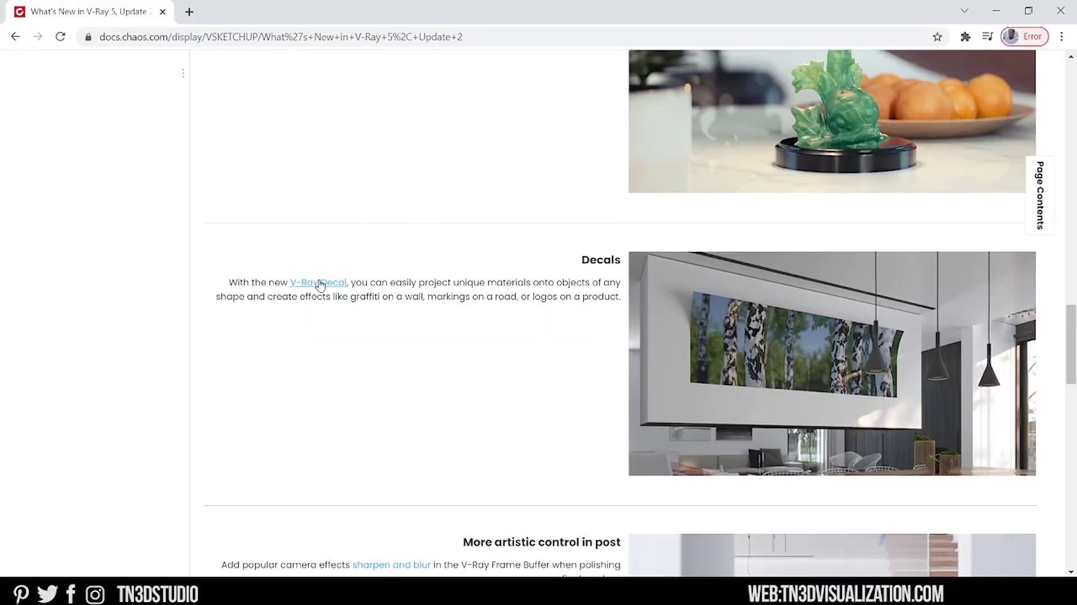
pyautogui.click(320, 285)
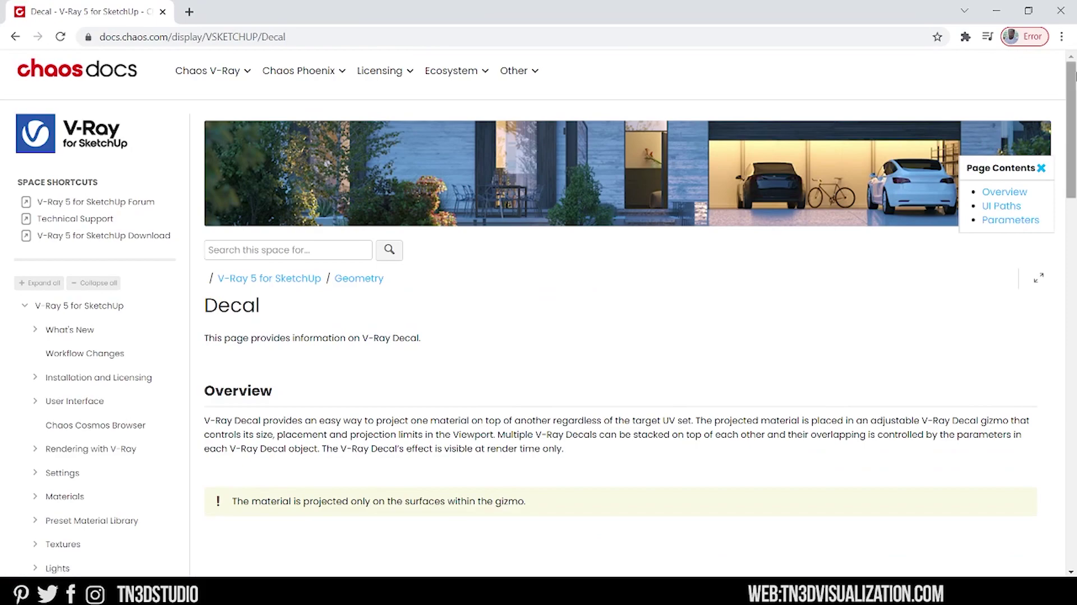
pyautogui.moveTo(1075, 77); pyautogui.dragTo(1074, 223)
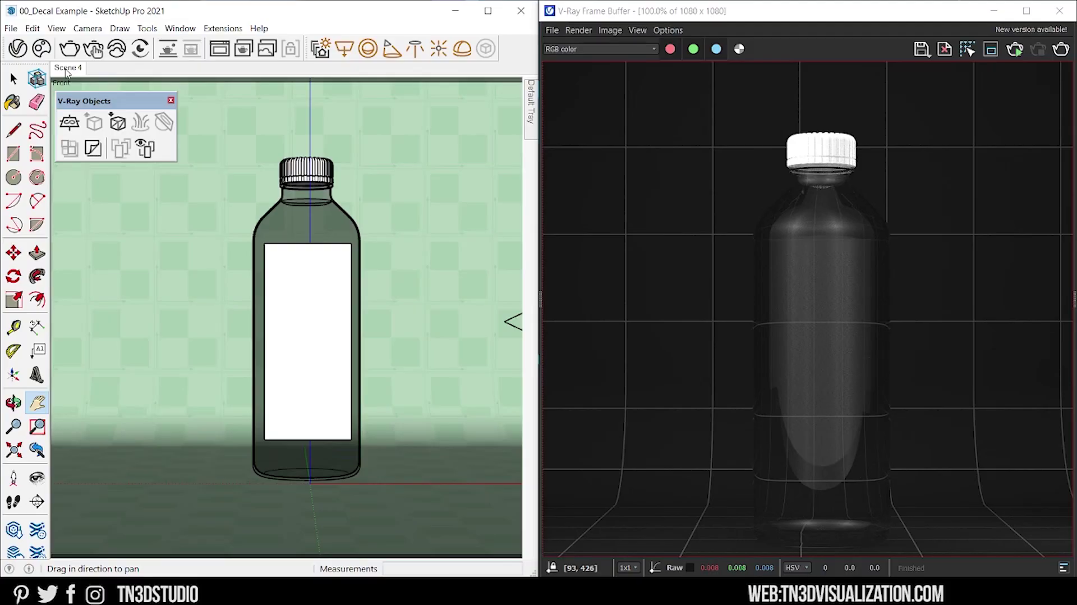
# Step: Choose Decal from the V-Ray geometry list to start placing a new decal
pyautogui.moveTo(105, 102)
pyautogui.mouseDown()
pyautogui.moveTo(113, 106)
pyautogui.moveTo(98, 138)
pyautogui.moveTo(116, 114)
pyautogui.mouseUp()
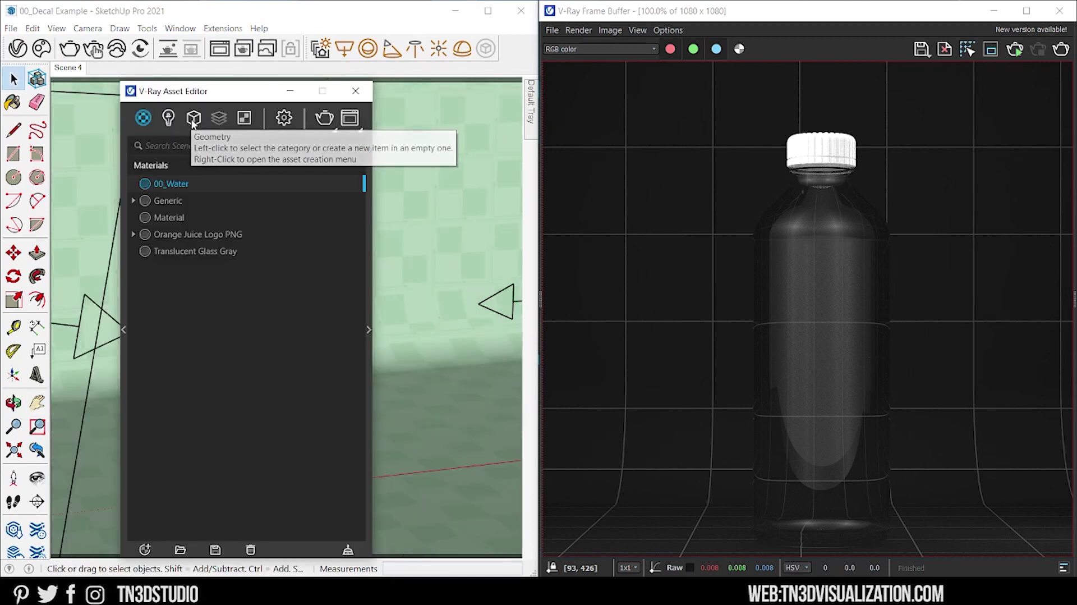
pyautogui.click(193, 120)
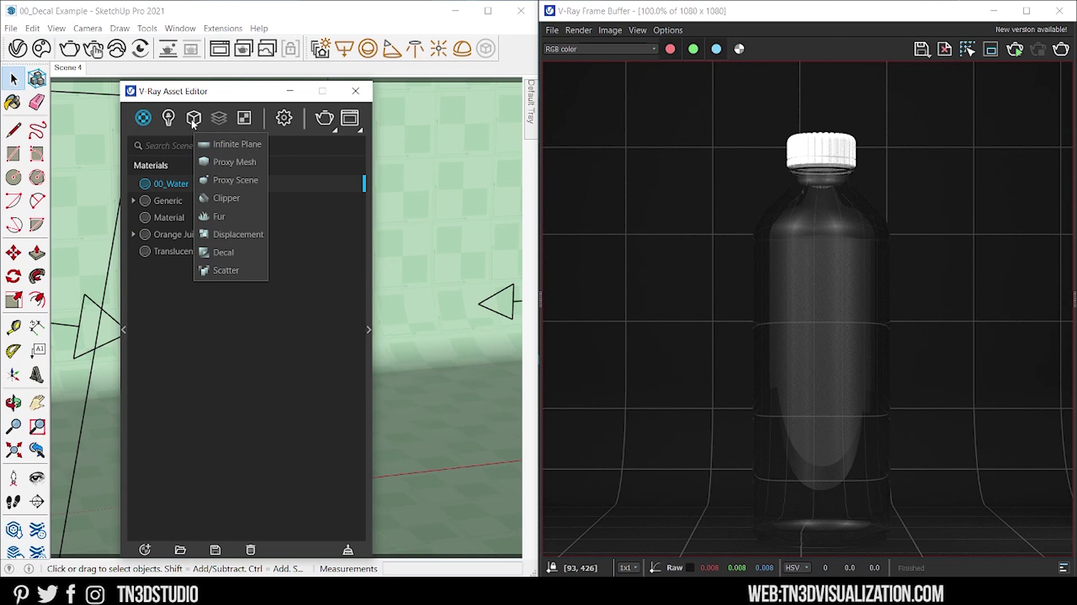
pyautogui.click(242, 253)
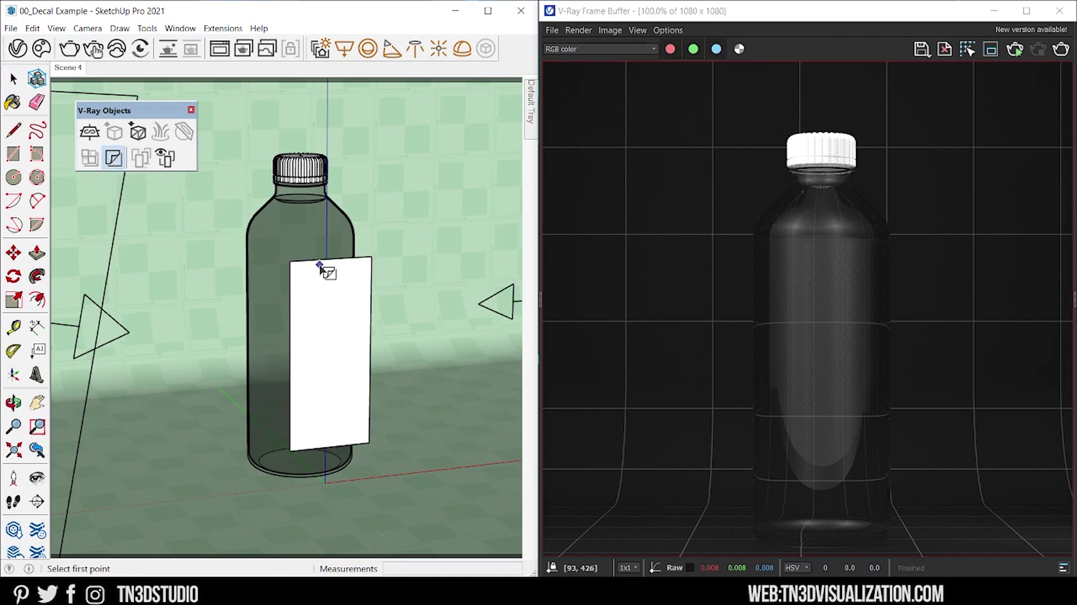
# Step: Move the 00_Logo Decal box against the bottle's side and start V-Ray interactive rendering
pyautogui.moveTo(319, 268); pyautogui.dragTo(430, 384, button='middle')
pyautogui.scroll(3, 382, 289)
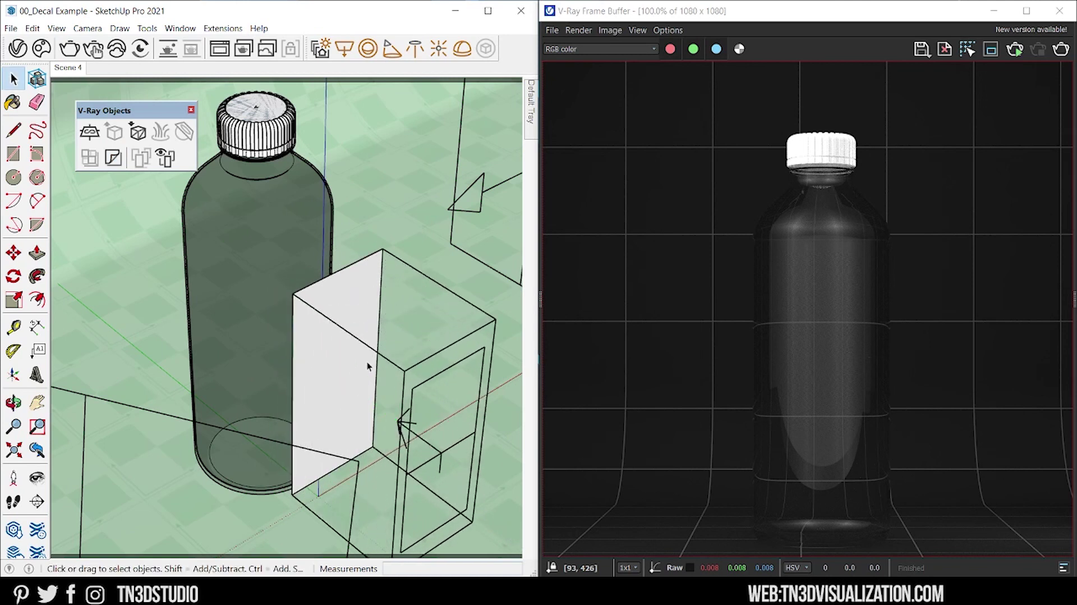
pyautogui.press('Delete')
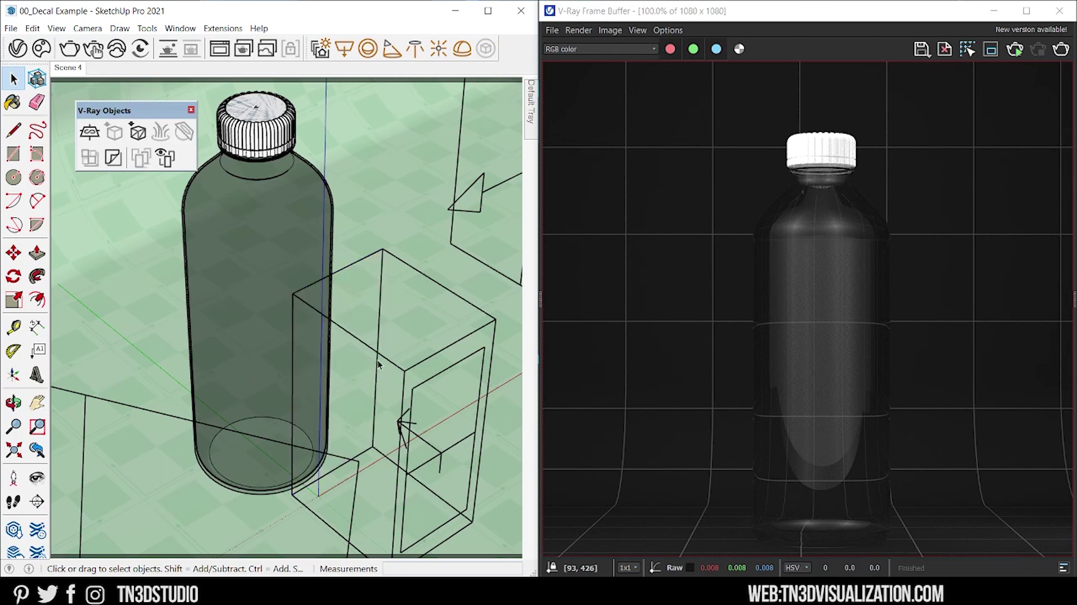
pyautogui.moveTo(379, 365); pyautogui.dragTo(494, 415, button='middle')
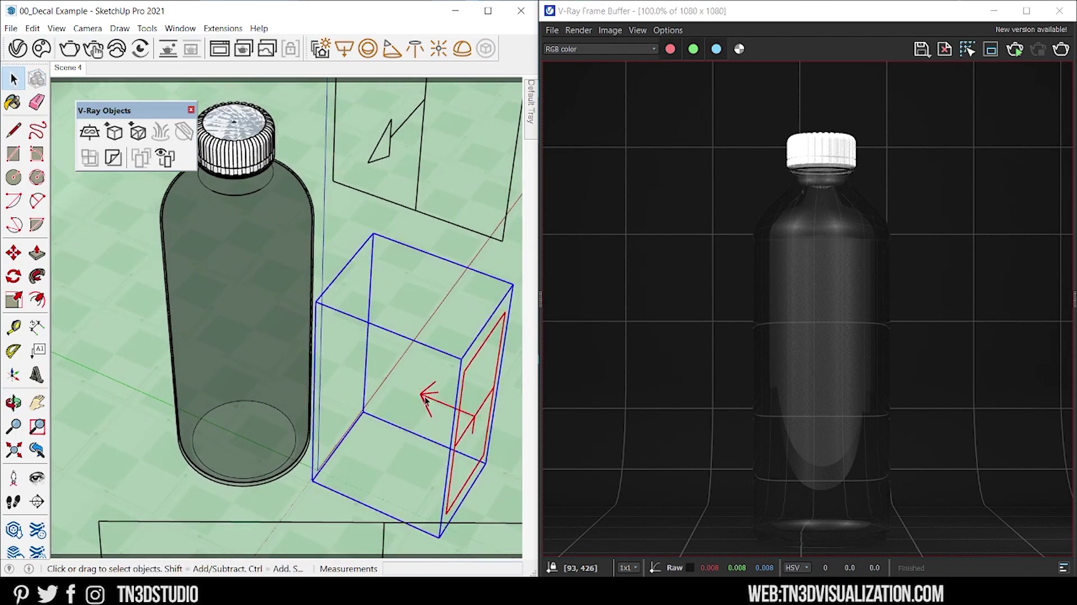
pyautogui.press('m')
pyautogui.moveTo(427, 472); pyautogui.dragTo(365, 432)
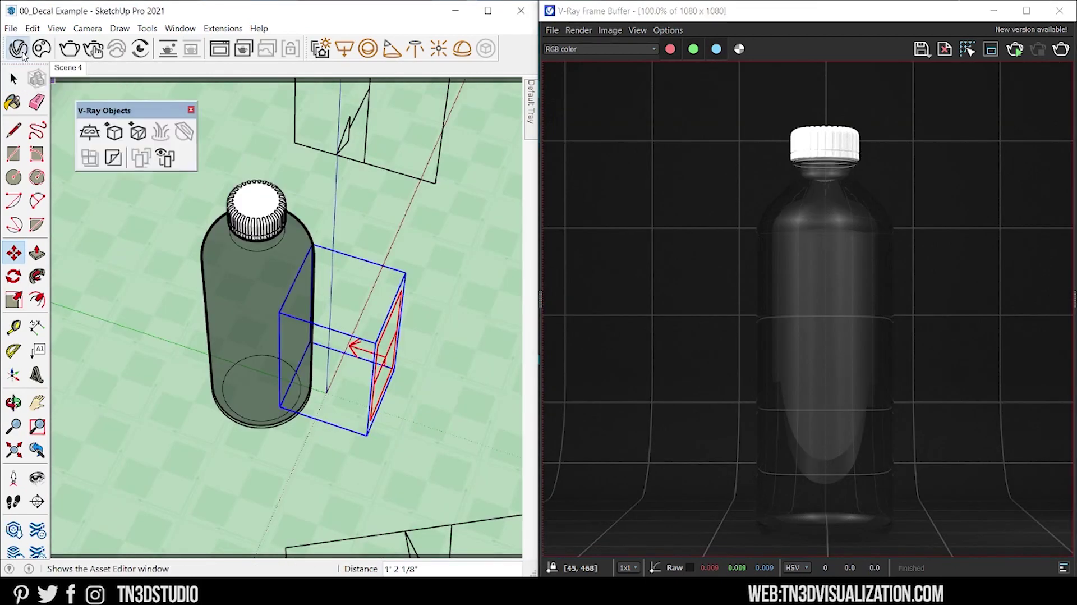
pyautogui.click(20, 50)
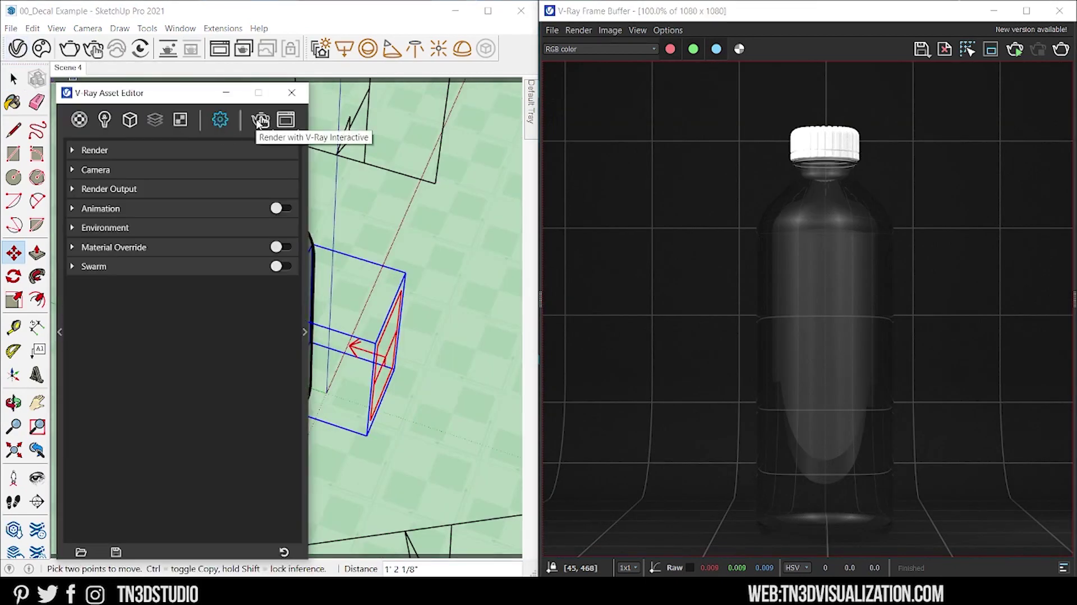
pyautogui.click(260, 120)
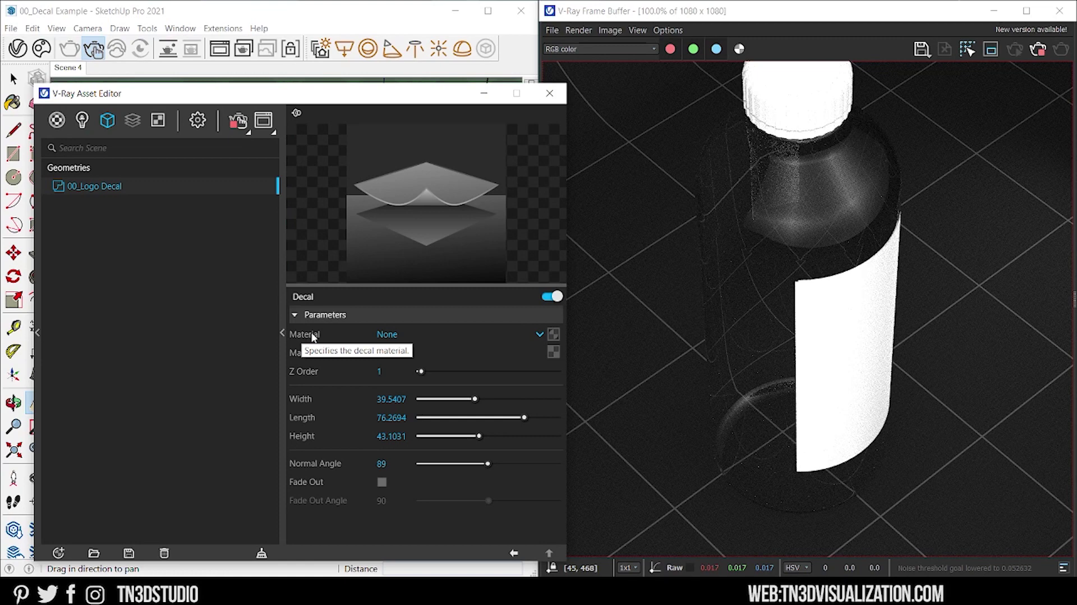
# Step: Assign the Logo Mockup PNG material to the 00_Logo Decal
pyautogui.click(540, 335)
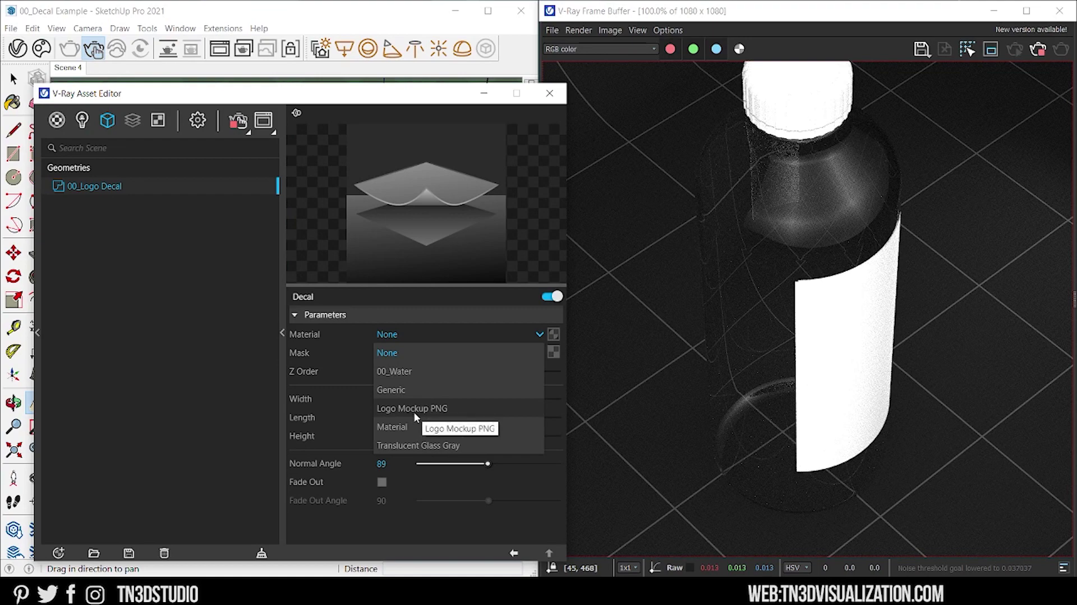
pyautogui.click(440, 408)
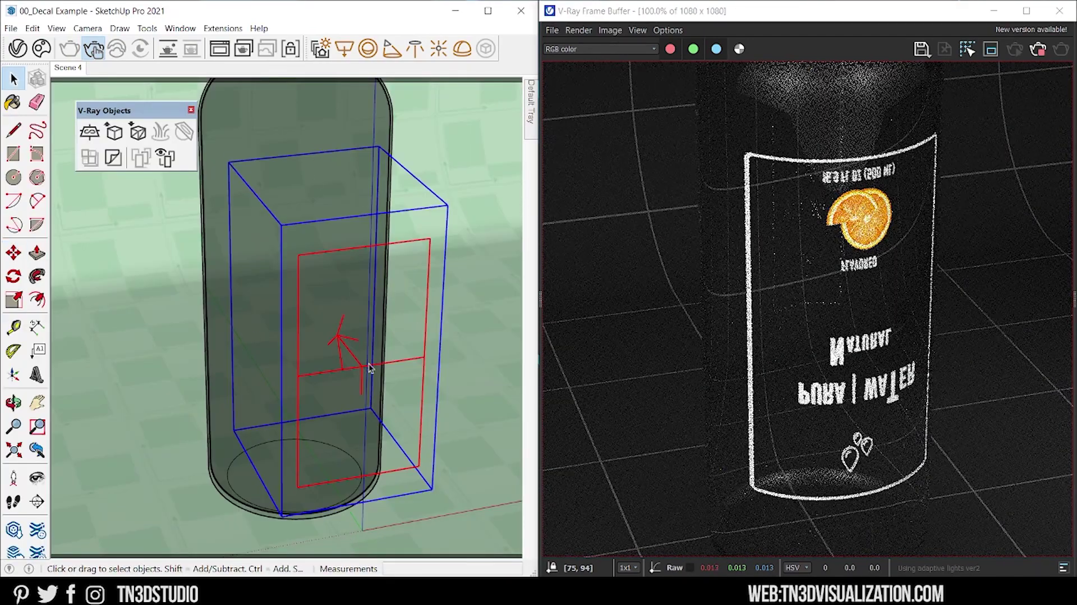
# Step: Resize the decal box to fit the bottle and rotate it 180°
pyautogui.press('s')
pyautogui.moveTo(409, 312); pyautogui.dragTo(413, 314)
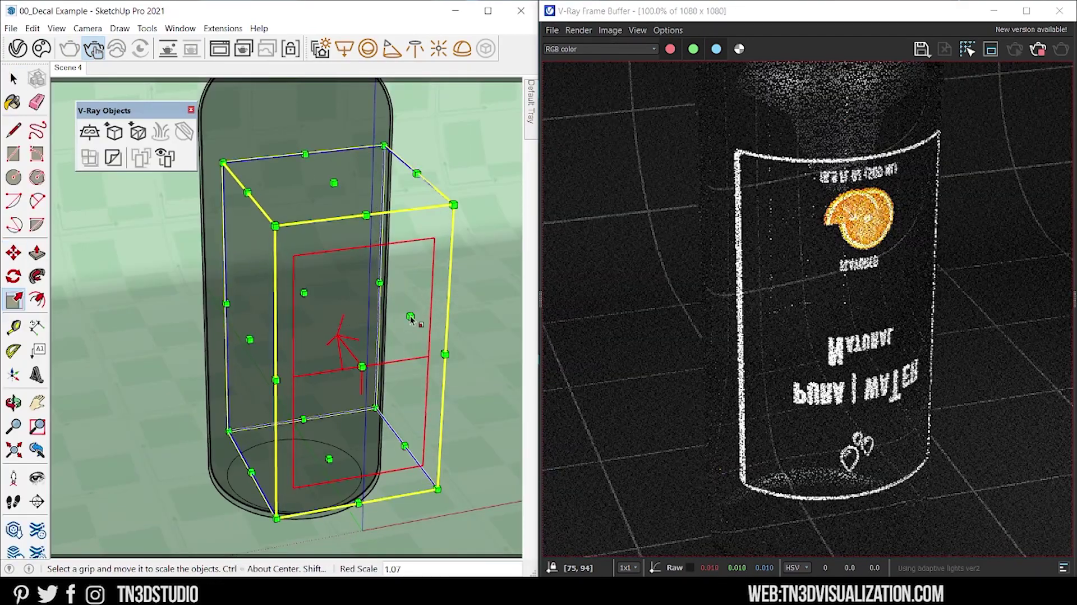
pyautogui.press('q')
pyautogui.click(362, 368)
pyautogui.click(419, 357)
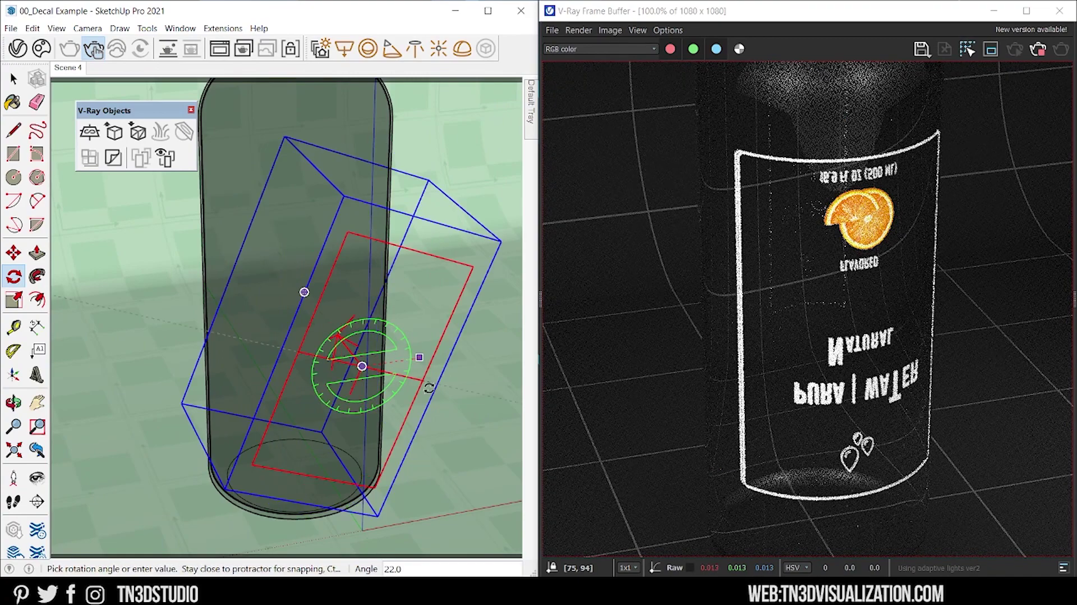
pyautogui.write('180')
pyautogui.press('Return')
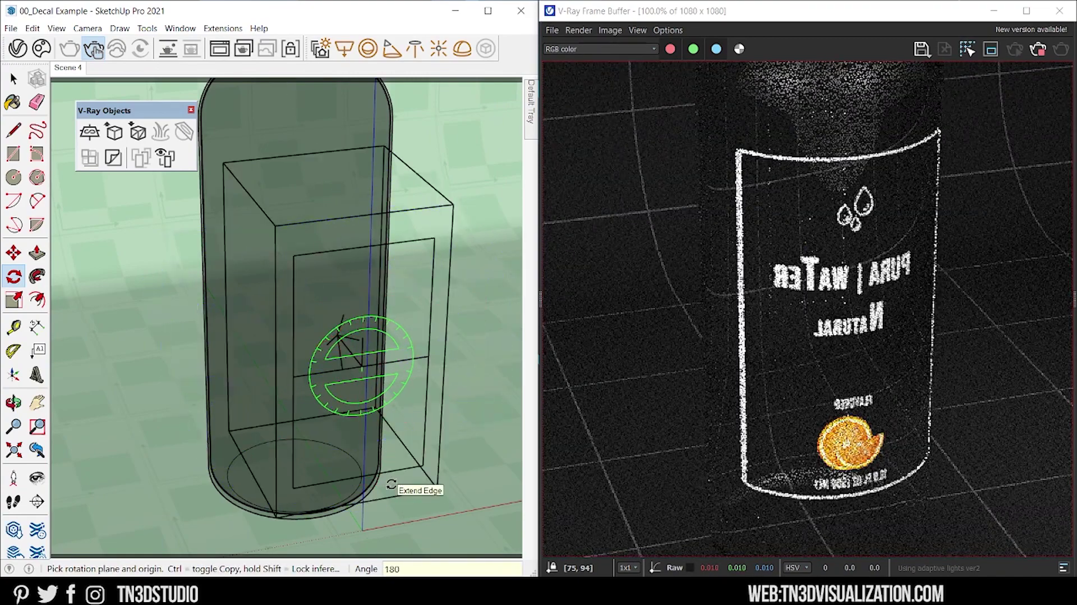
# Step: Scale the decal box by -1 to unmirror the logo, then view the bottle's front
pyautogui.press('space')
pyautogui.press('s')
pyautogui.click(411, 315)
pyautogui.write('-1')
pyautogui.press('Return')
pyautogui.moveTo(391, 339); pyautogui.dragTo(259, 235, button='middle')
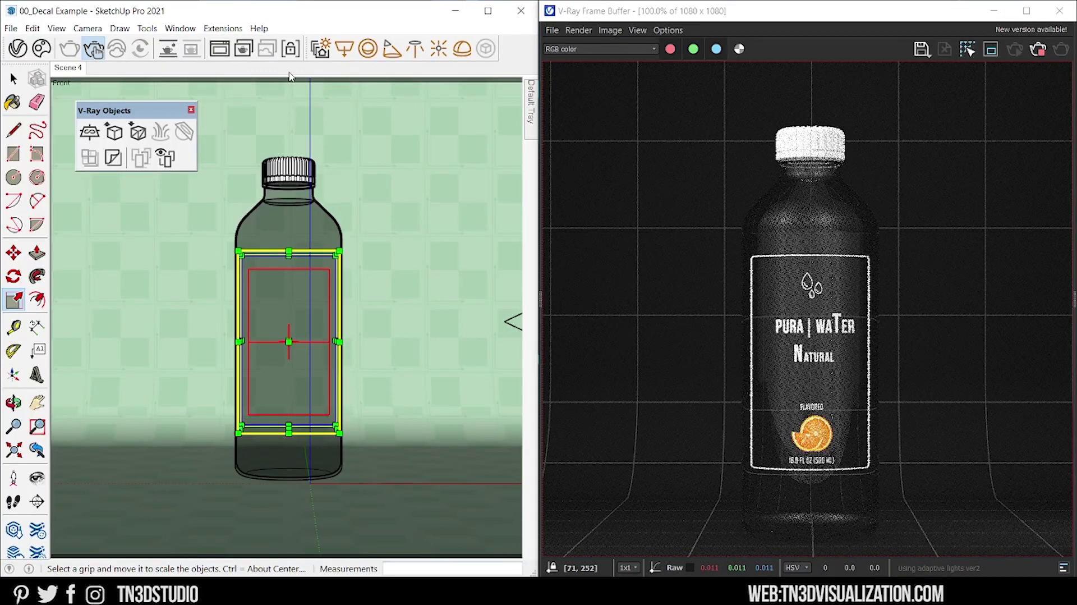
# Step: Give the Logo Decal a Gradient mask and shift its black stop slightly left
pyautogui.click(95, 49)
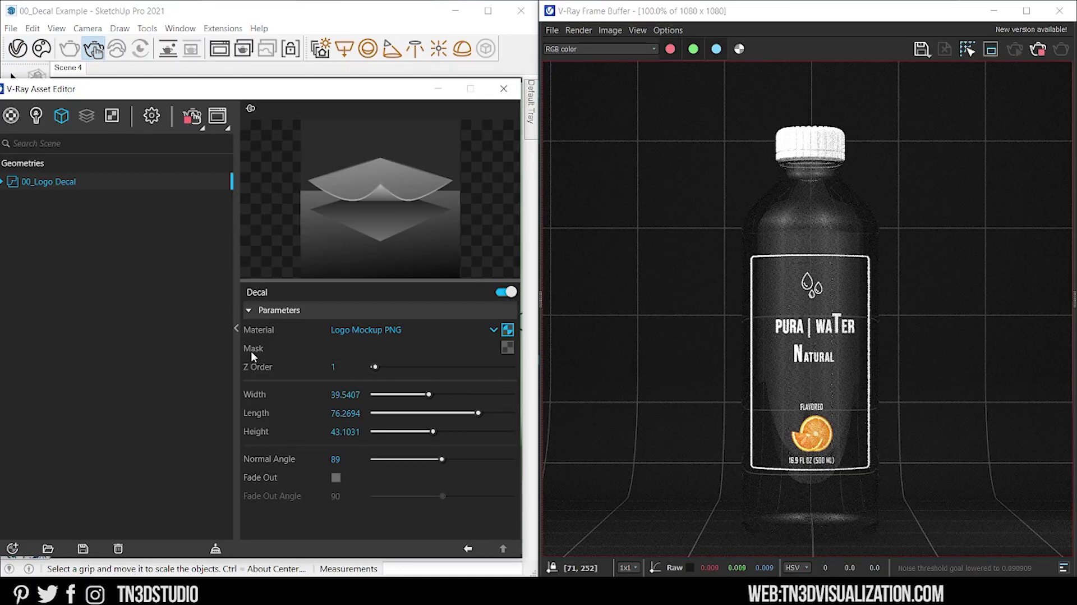
pyautogui.click(508, 347)
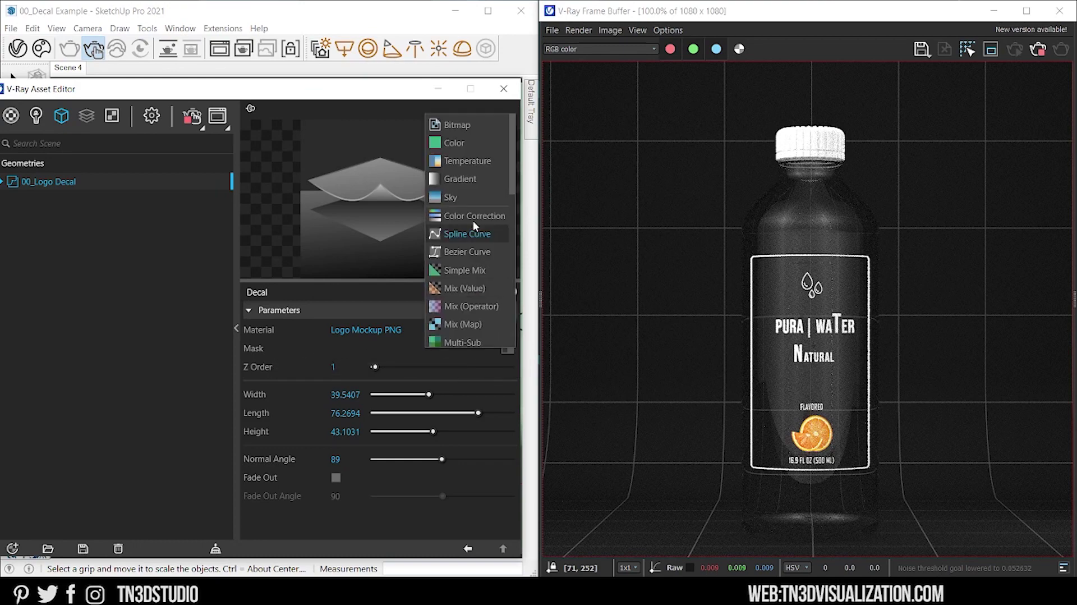
pyautogui.click(461, 176)
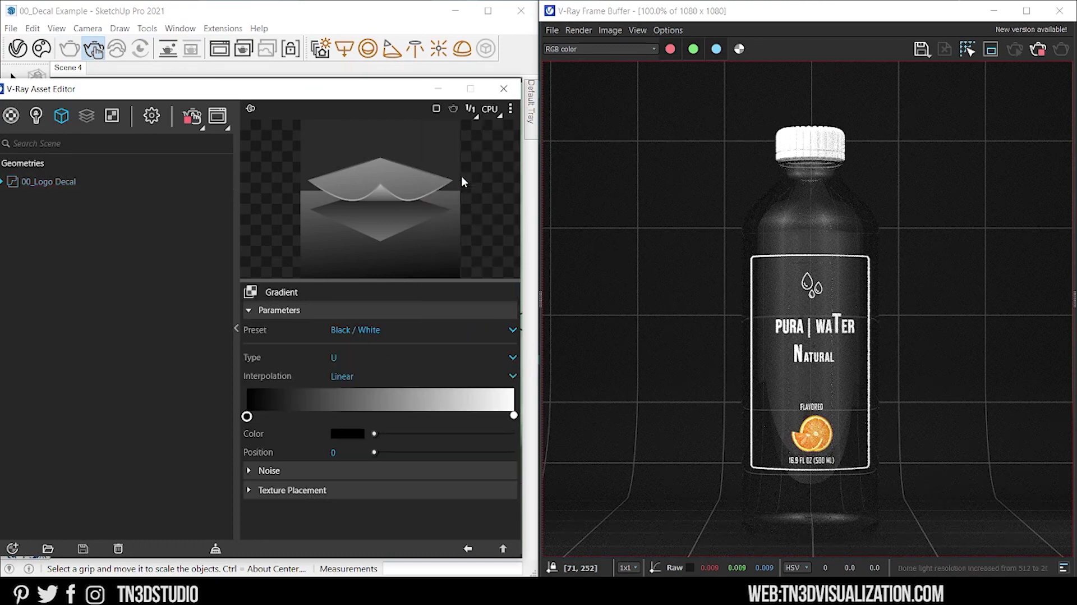
pyautogui.moveTo(319, 416); pyautogui.dragTo(311, 416)
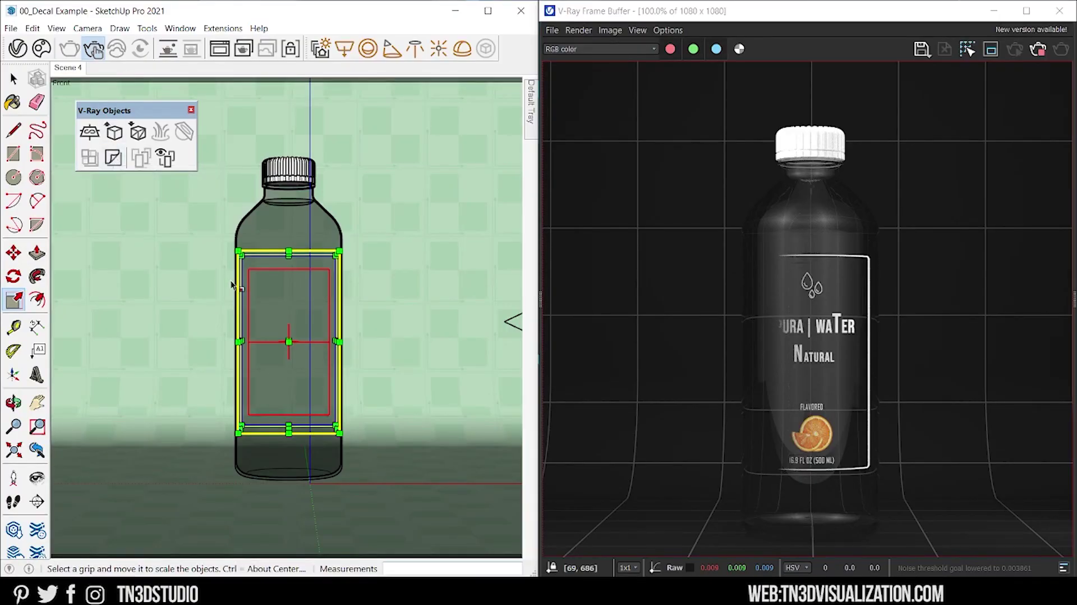
# Step: Place a new V-Ray decal box beside the bottle in a perspective view
pyautogui.moveTo(265, 299); pyautogui.dragTo(404, 440)
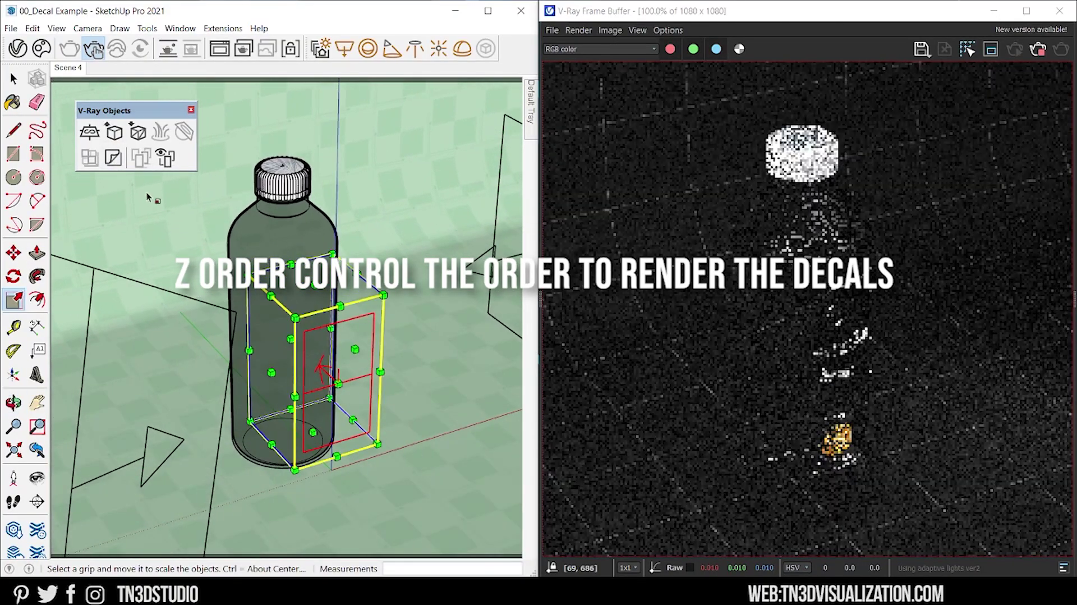
pyautogui.click(114, 158)
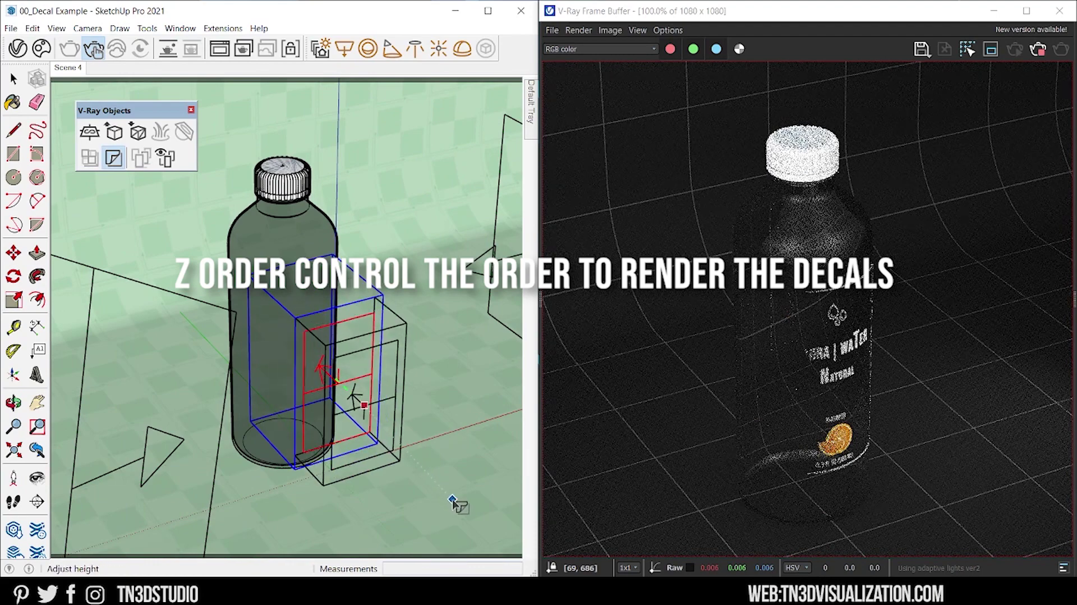
pyautogui.click(433, 486)
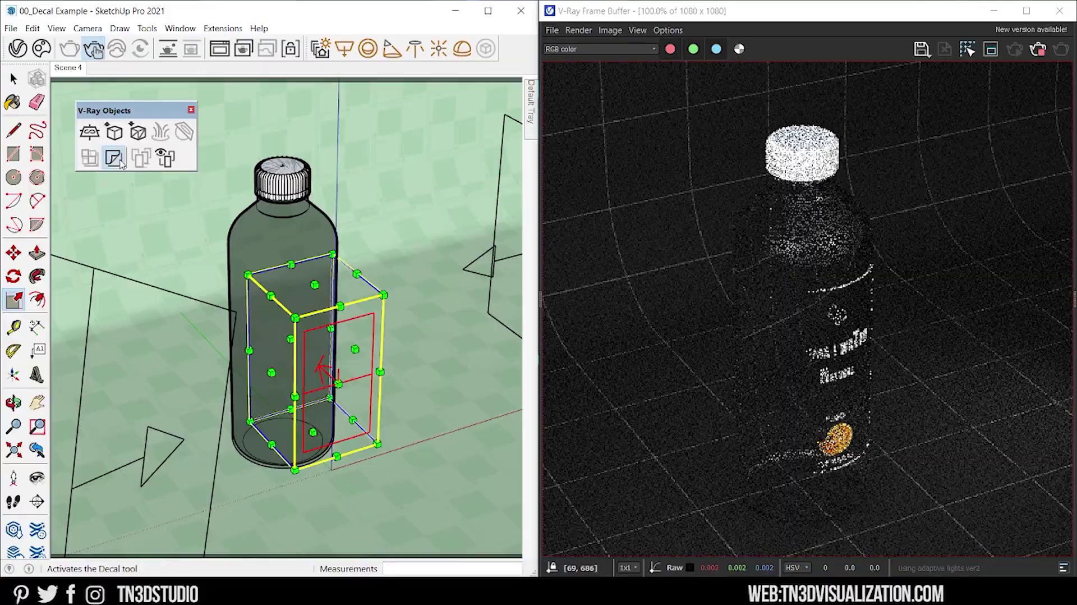
pyautogui.click(113, 158)
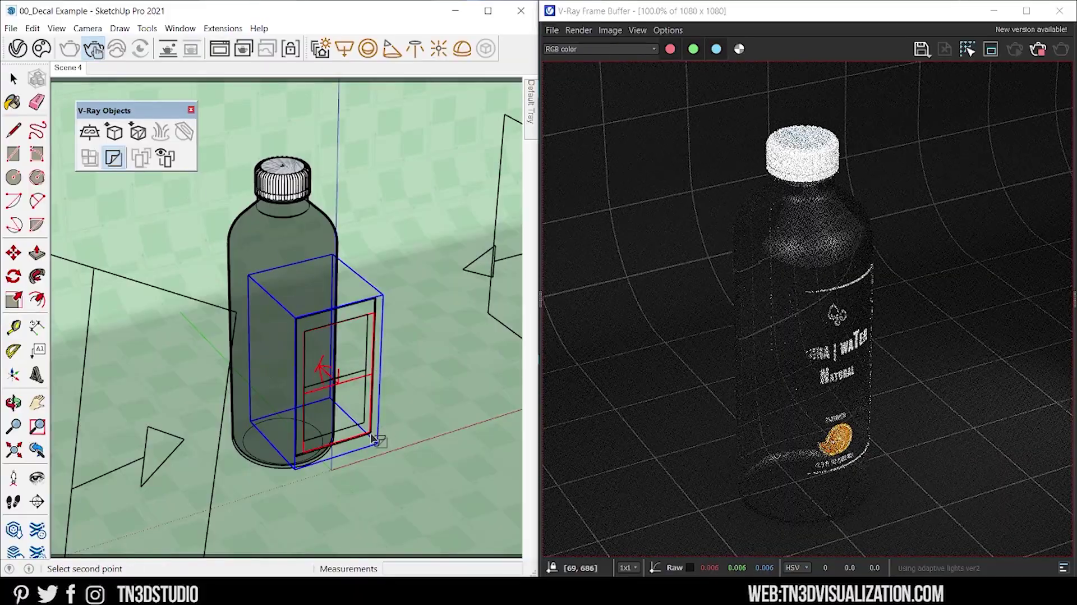
pyautogui.click(299, 325)
pyautogui.click(482, 530)
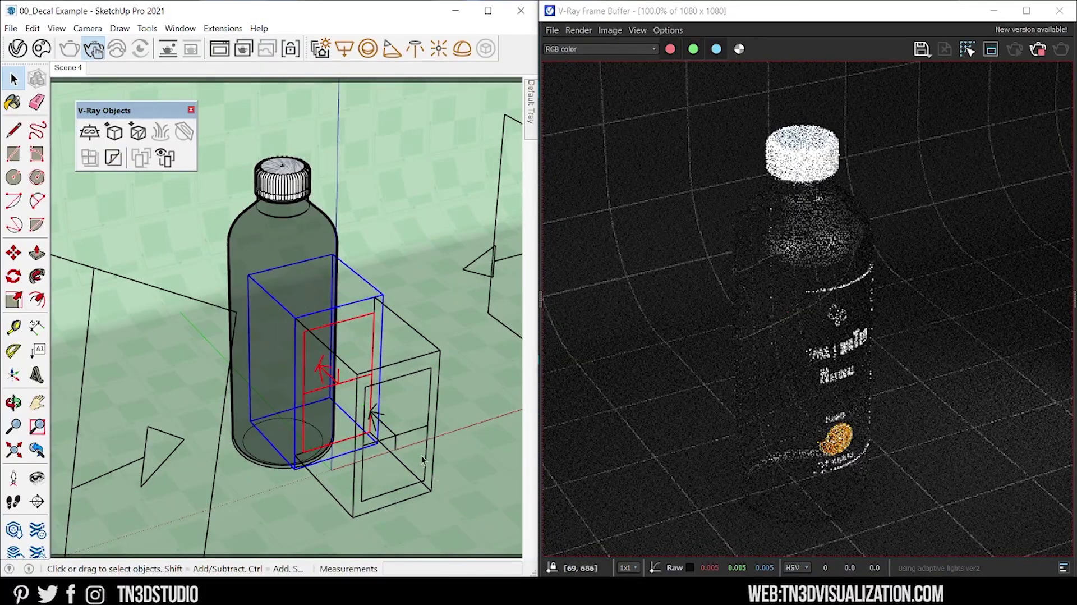
# Step: Enlarge the new decal box to enclose the bottle and move it into place
pyautogui.press('s')
pyautogui.click(326, 415)
pyautogui.click(365, 407)
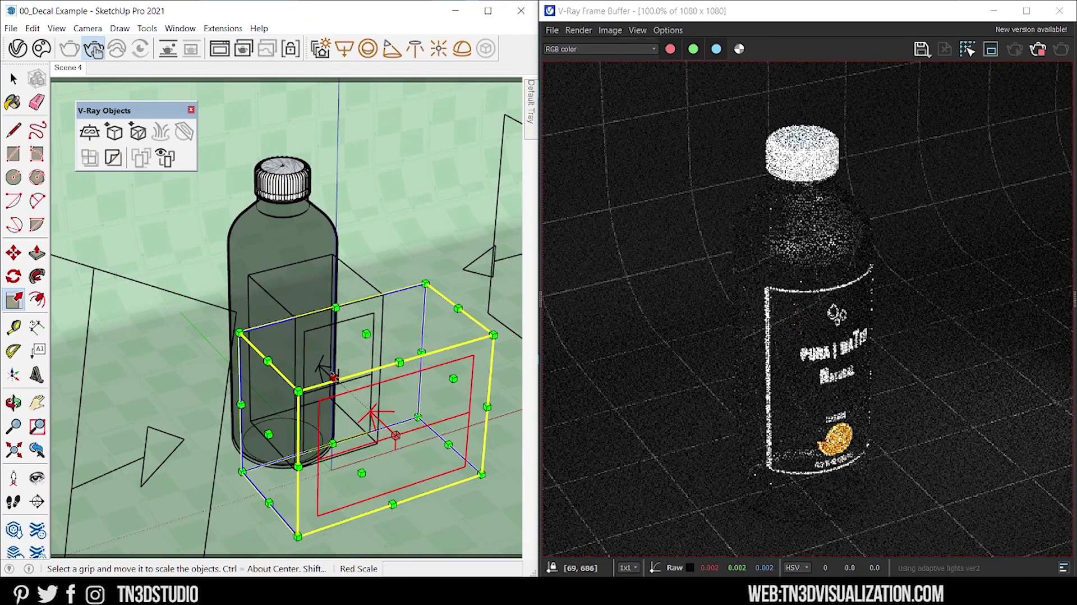
pyautogui.click(268, 432)
pyautogui.click(343, 403)
pyautogui.press('m')
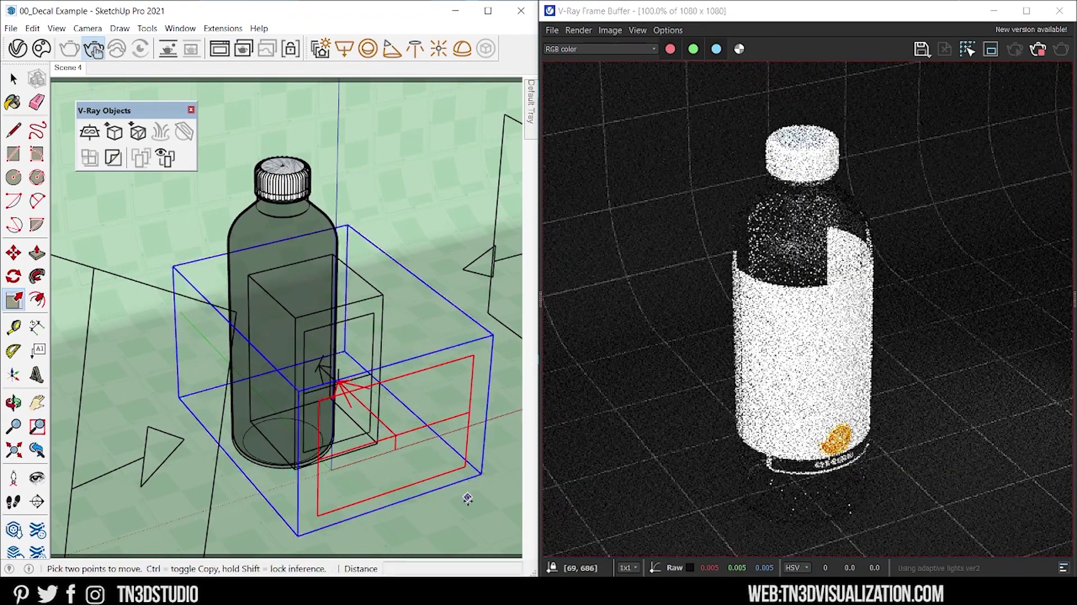
pyautogui.click(325, 372)
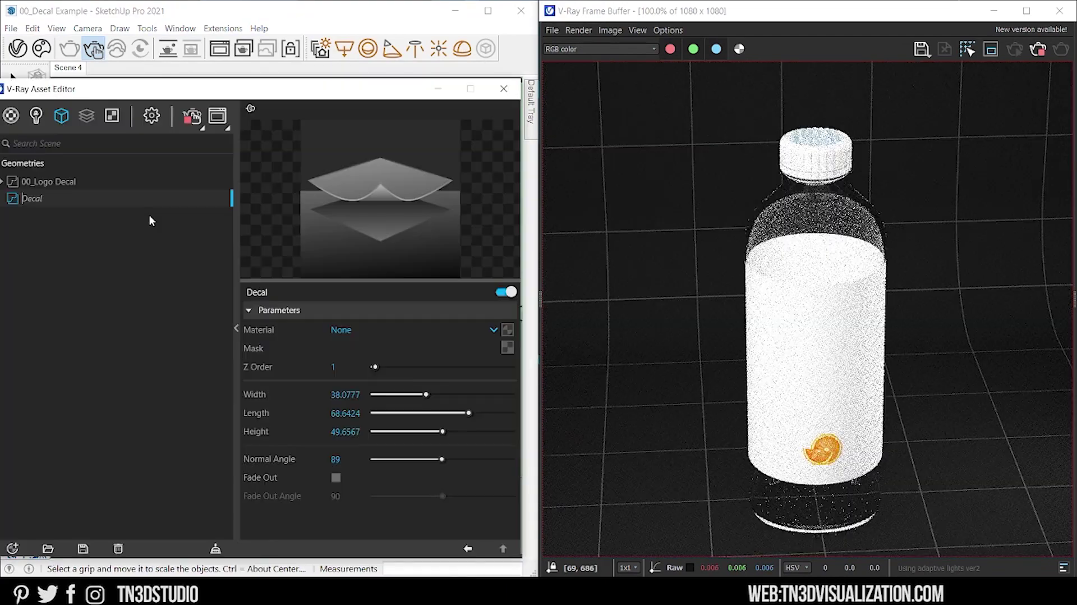
# Step: Name the decal 00_Solid Decal and create a Generic material called Solid Color
pyautogui.write('00_Solid Decal')
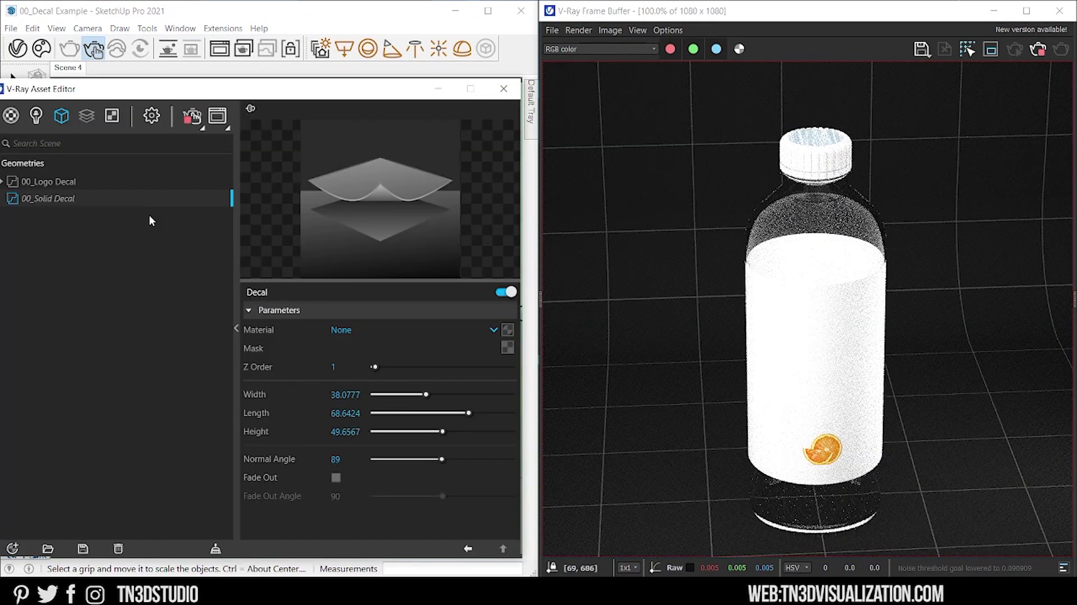
pyautogui.press('Return')
pyautogui.click(12, 548)
pyautogui.moveTo(33, 529)
pyautogui.click(124, 439)
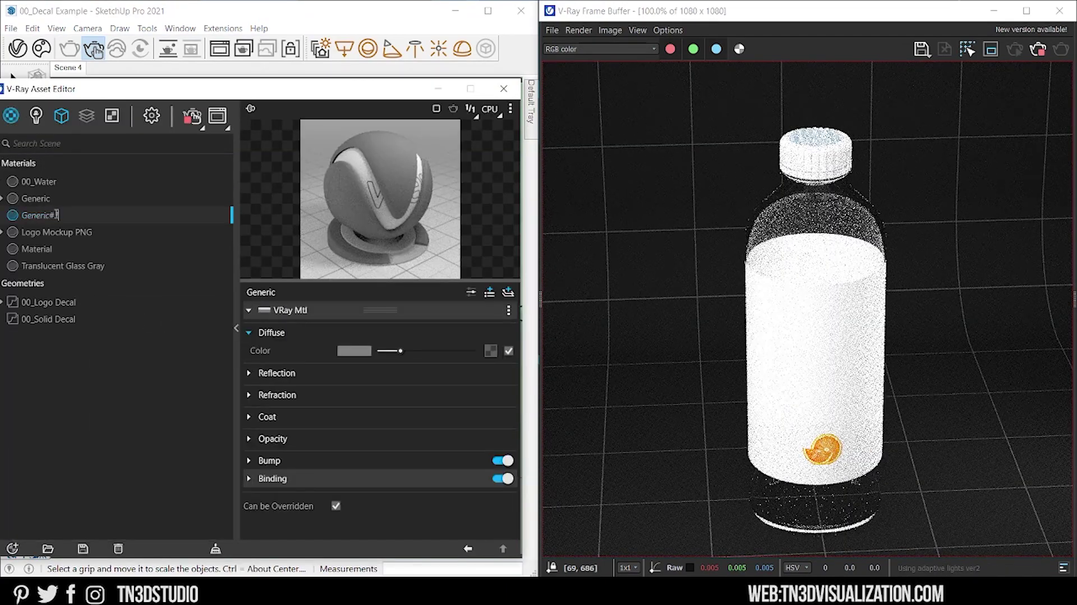
pyautogui.write('Solid Color')
pyautogui.press('Return')
# Step: Make Solid Color's diffuse dark blue and assign it to 00_Solid Decal
pyautogui.click(354, 350)
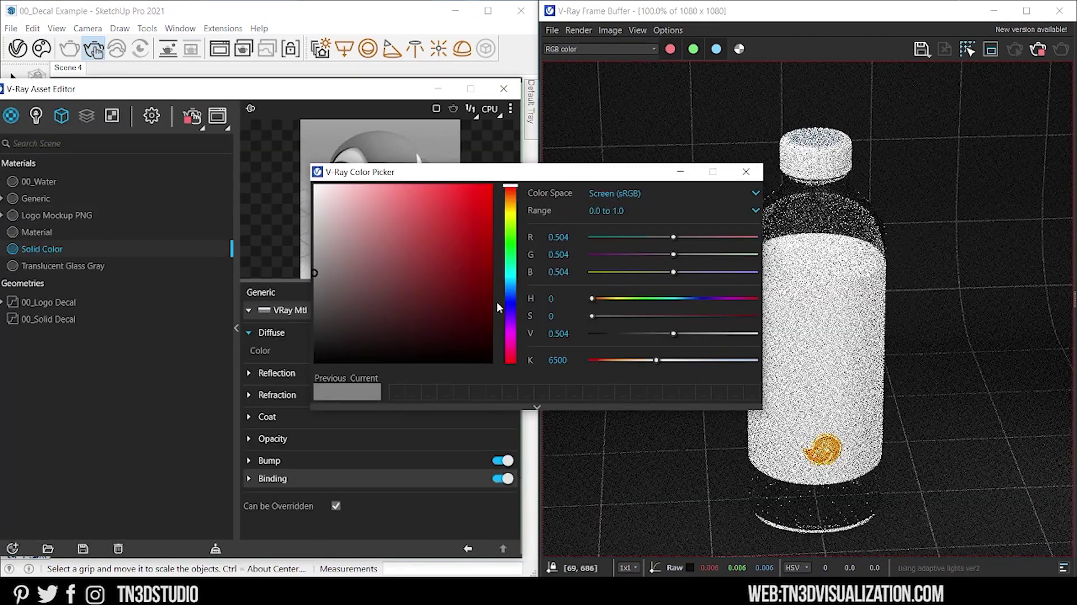
pyautogui.click(507, 304)
pyautogui.click(412, 295)
pyautogui.click(746, 171)
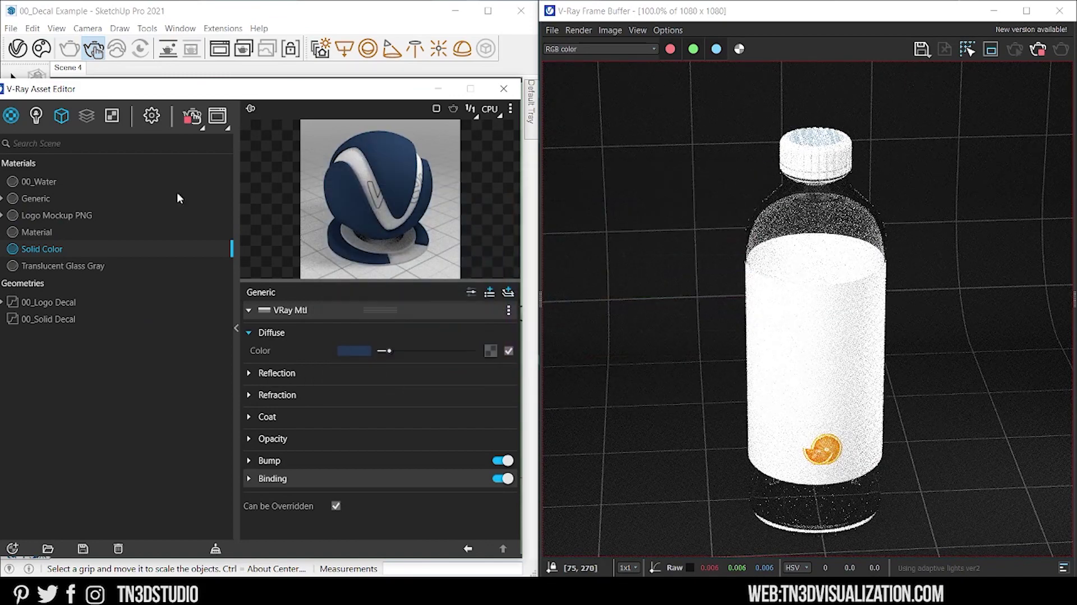
pyautogui.click(49, 319)
pyautogui.click(495, 330)
pyautogui.click(375, 440)
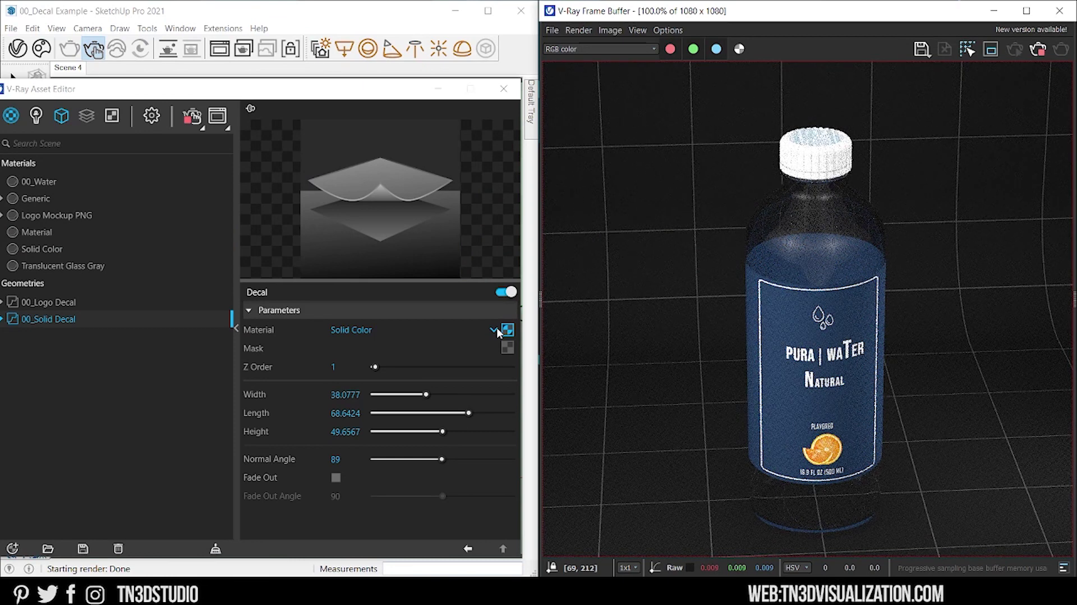
# Step: Set the logo decal's Z Order to 2 so it renders on top
pyautogui.click(63, 116)
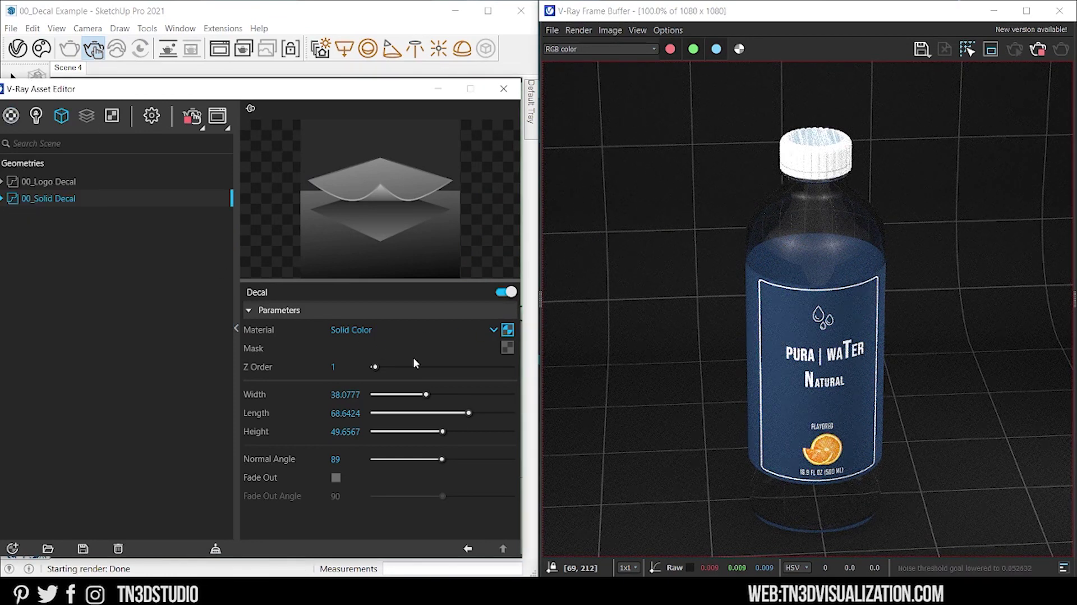
pyautogui.click(49, 181)
pyautogui.click(56, 200)
pyautogui.doubleClick(343, 367)
pyautogui.write('2')
pyautogui.press('Return')
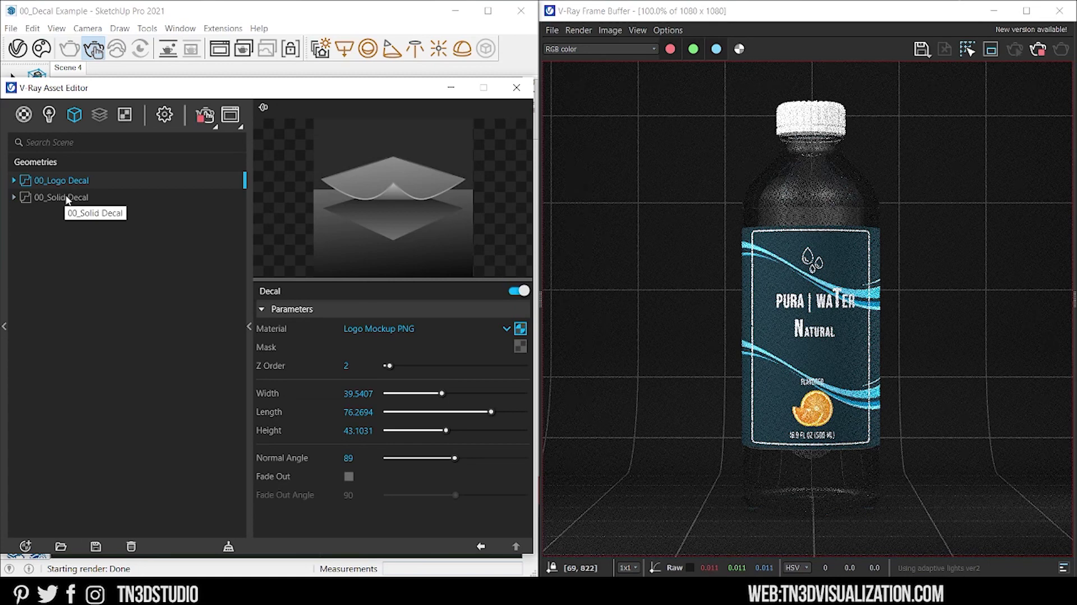
# Step: Set 00_Solid Decal's Normal Angle to 60
pyautogui.click(66, 198)
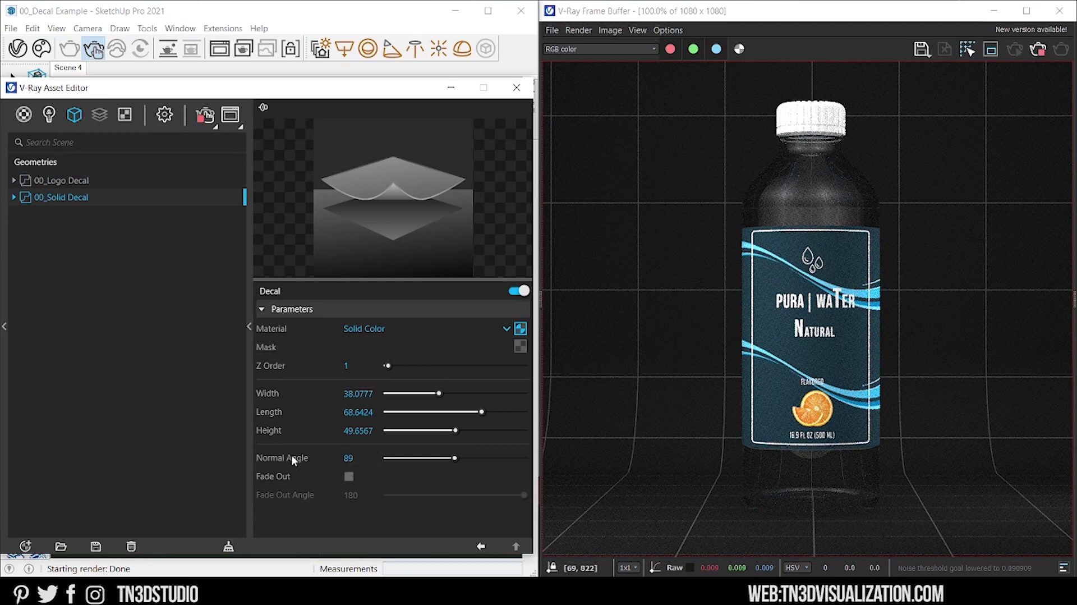
pyautogui.moveTo(294, 460)
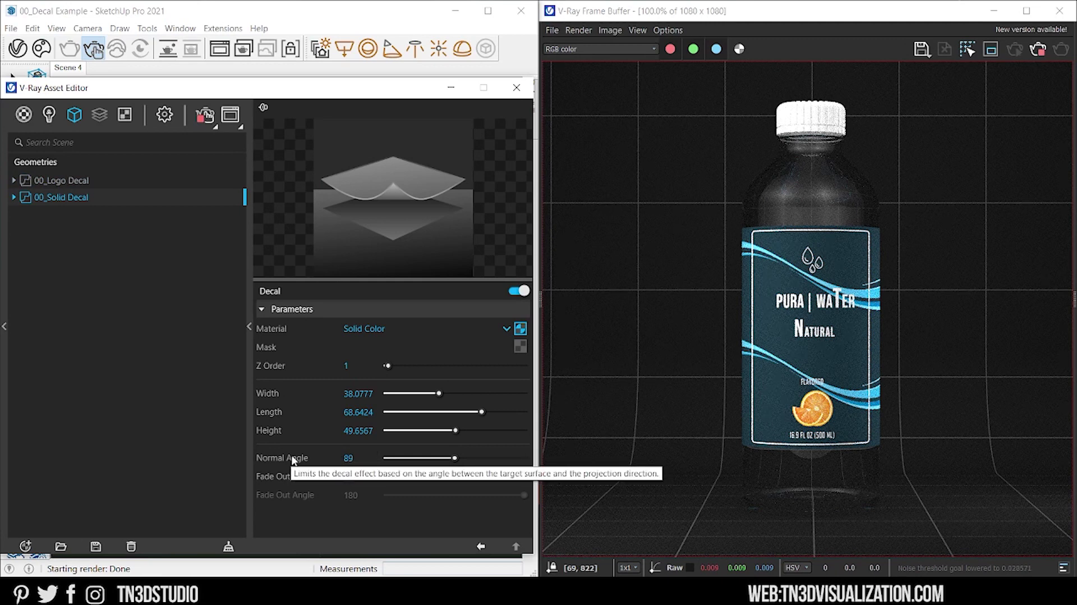
pyautogui.click(339, 459)
pyautogui.moveTo(394, 90); pyautogui.dragTo(119, 89)
pyautogui.scroll(5, 373, 385)
pyautogui.write('60')
pyautogui.press('Return')
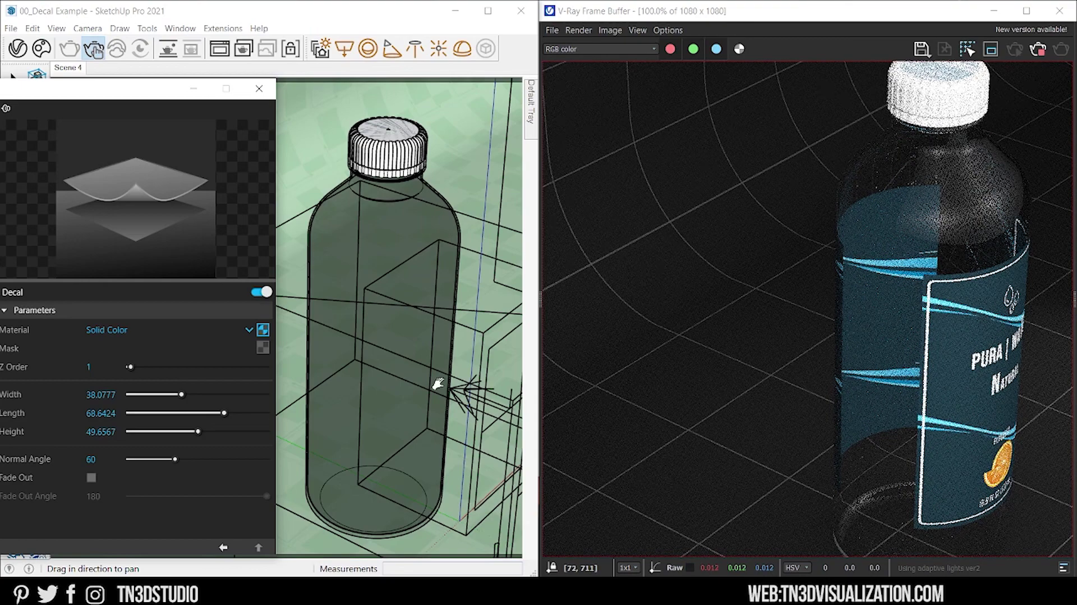
# Step: Inspect the bottle's side, then change the Normal Angle to 50
pyautogui.moveTo(438, 383)
pyautogui.mouseDown()
pyautogui.moveTo(423, 389)
pyautogui.moveTo(414, 329)
pyautogui.moveTo(392, 356)
pyautogui.moveTo(433, 337)
pyautogui.moveTo(418, 346)
pyautogui.mouseUp()
pyautogui.doubleClick(91, 459)
pyautogui.write('50')
pyautogui.press('Return')
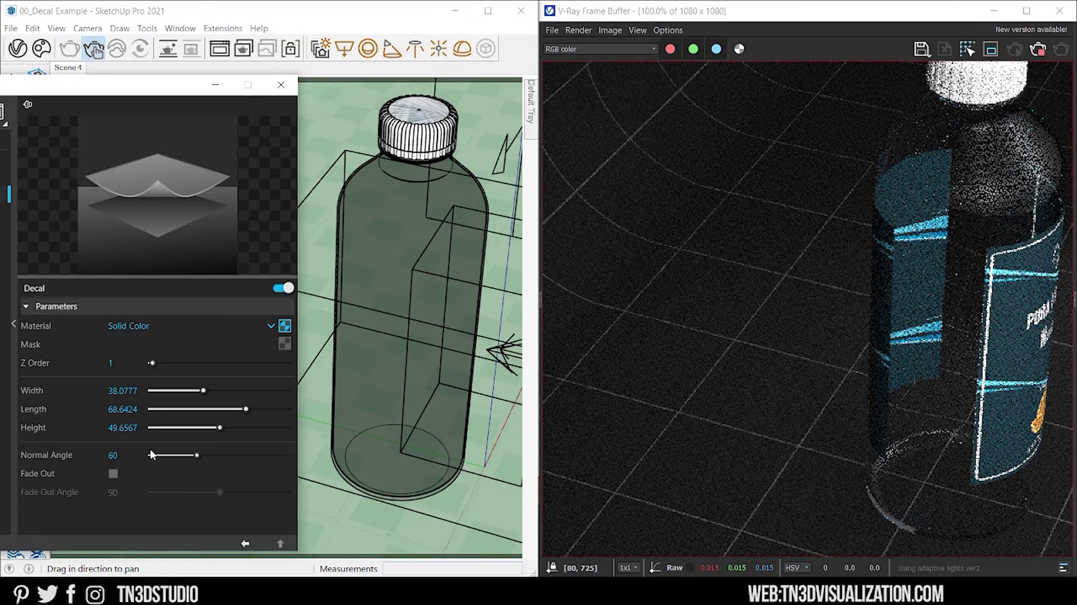
# Step: Turn on Fade Out for 00_Solid Decal with a Fade Out Angle of 30
pyautogui.click(113, 474)
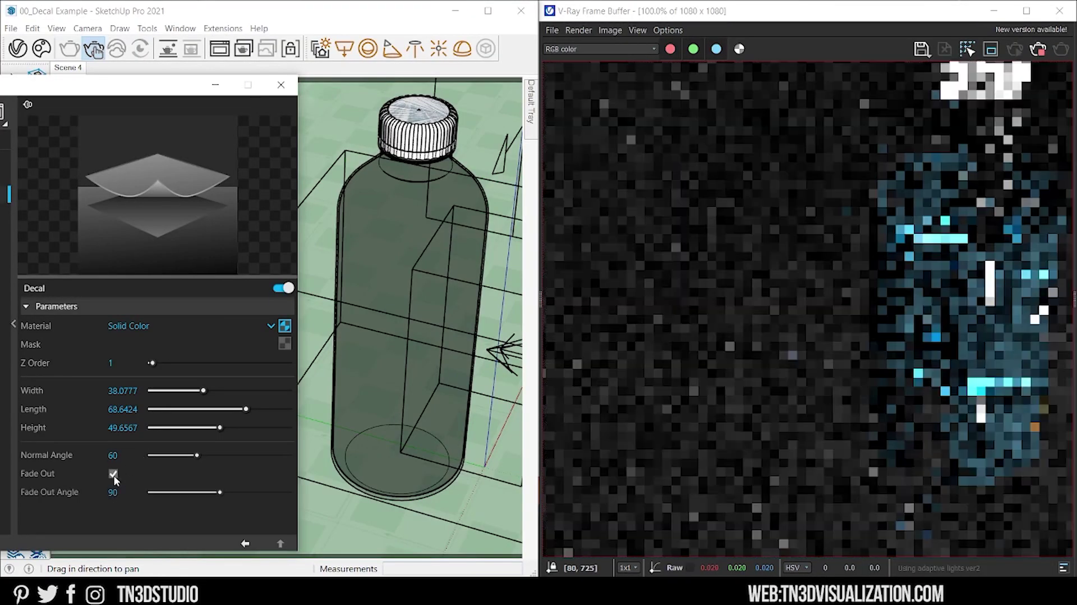
pyautogui.scroll(2, 397, 320)
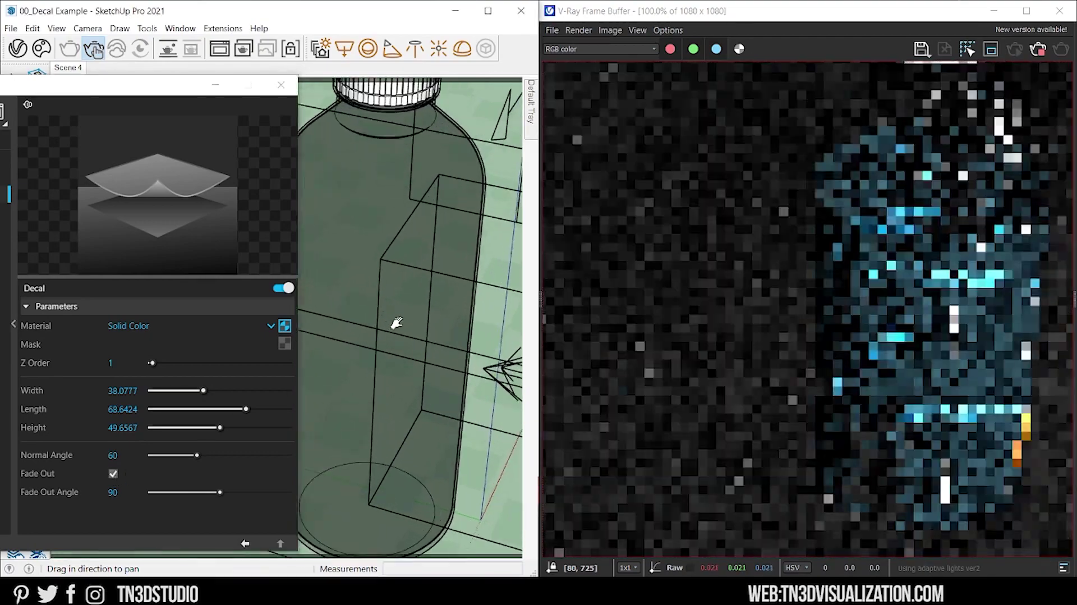
pyautogui.scroll(1, 397, 321)
pyautogui.scroll(-3, 404, 316)
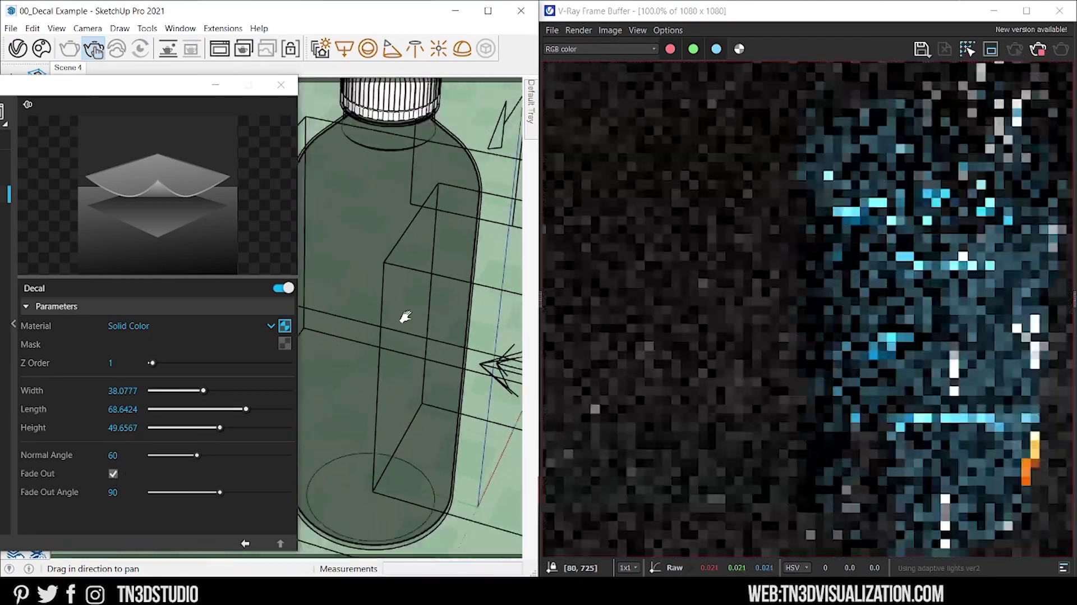
pyautogui.scroll(-1, 405, 317)
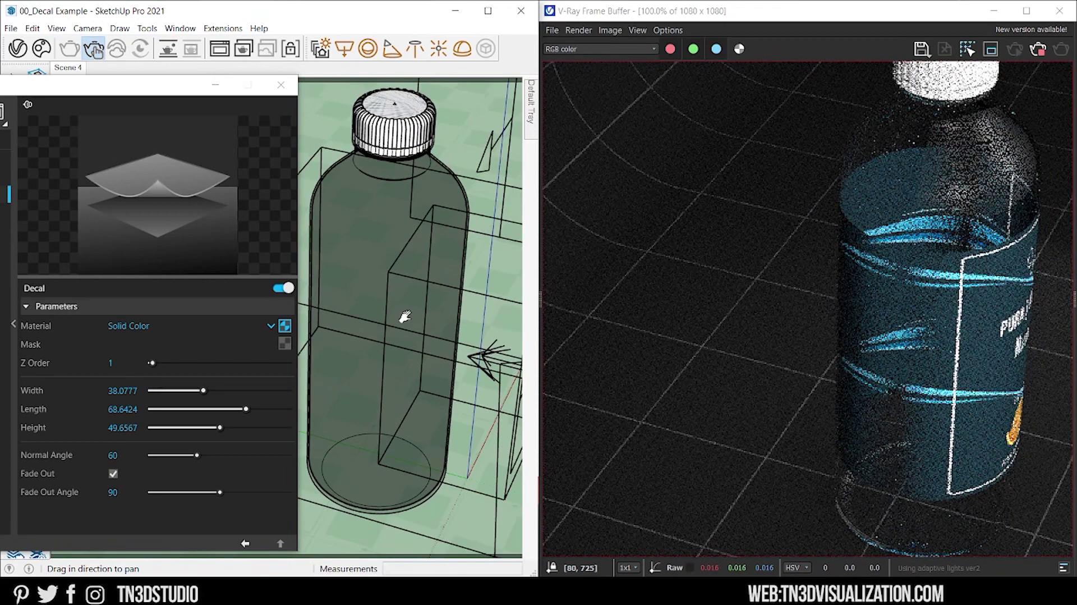
pyautogui.moveTo(119, 494); pyautogui.dragTo(86, 496)
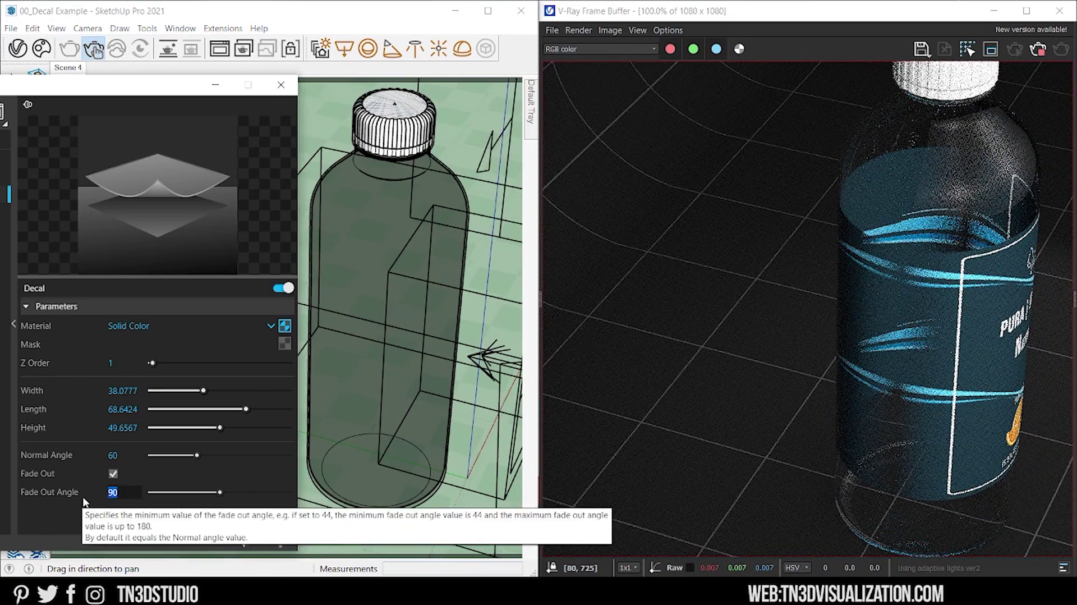
pyautogui.write('30')
pyautogui.press('Return')
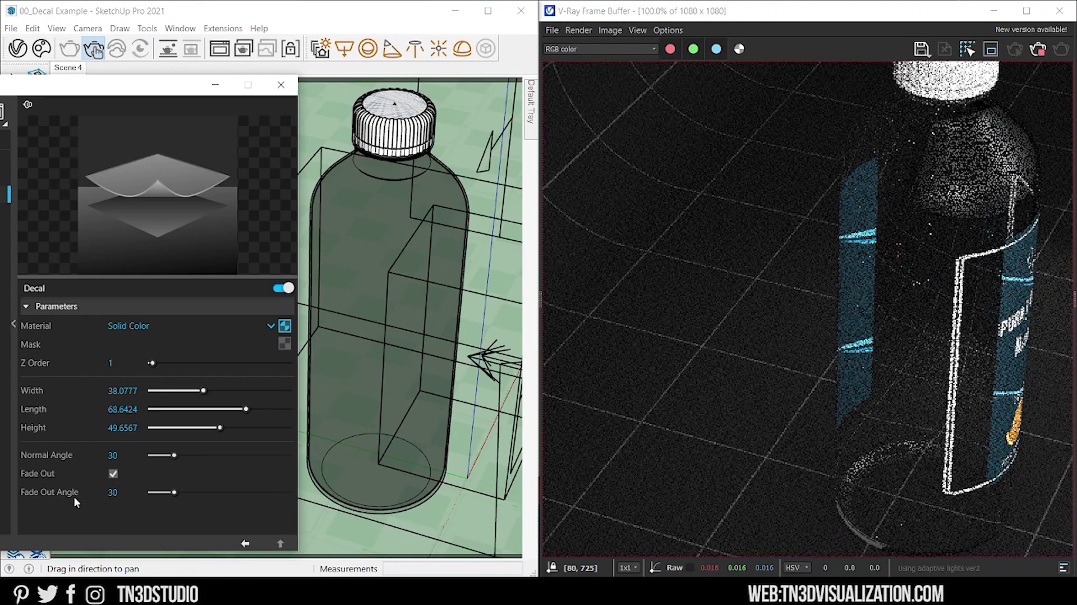
# Step: Reselect the Fade Out Angle value and pan the view up to the bottle cap
pyautogui.moveTo(115, 492); pyautogui.dragTo(94, 500)
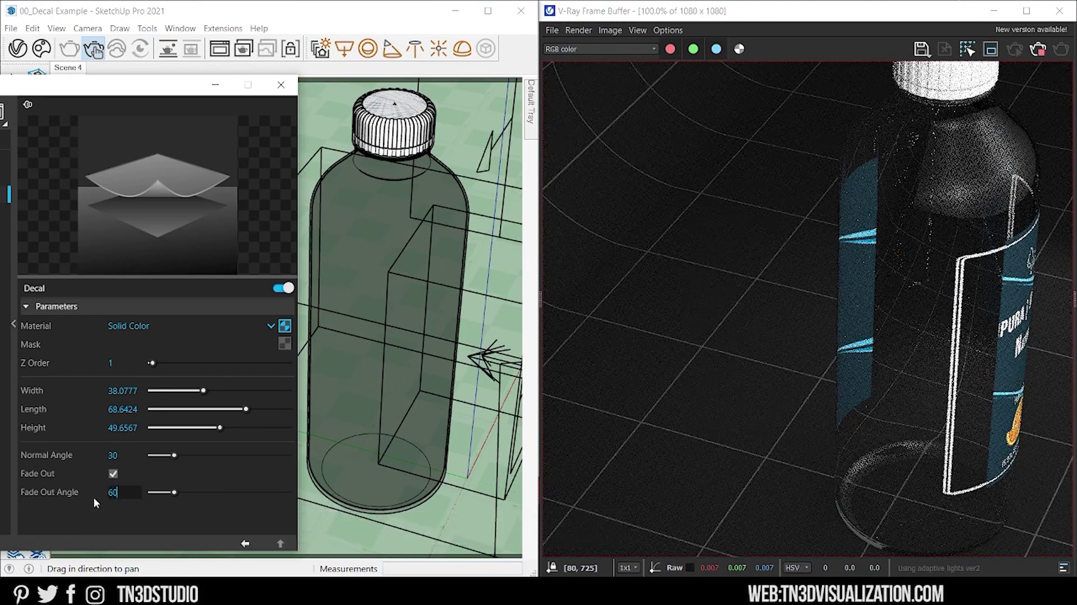
pyautogui.moveTo(402, 348)
pyautogui.mouseDown()
pyautogui.moveTo(377, 348)
pyautogui.moveTo(377, 250)
pyautogui.mouseUp()
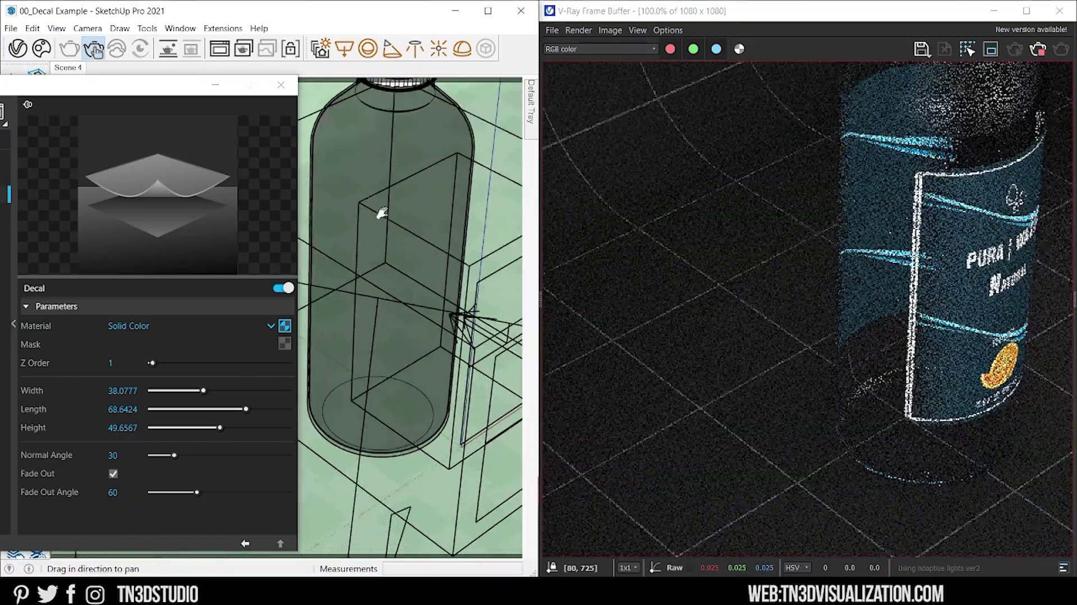
pyautogui.moveTo(377, 211)
pyautogui.mouseDown()
pyautogui.moveTo(464, 301)
pyautogui.moveTo(439, 325)
pyautogui.mouseUp()
pyautogui.moveTo(440, 325); pyautogui.dragTo(428, 304)
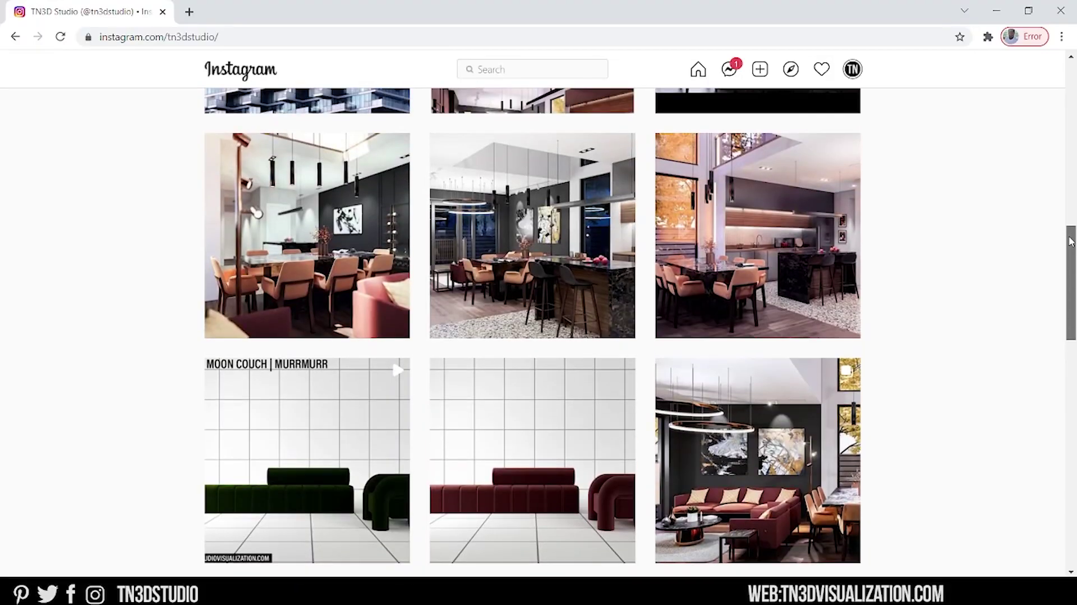
# Step: Scroll through the Instagram profile's grid of renders
pyautogui.moveTo(1070, 241); pyautogui.dragTo(1067, 75)
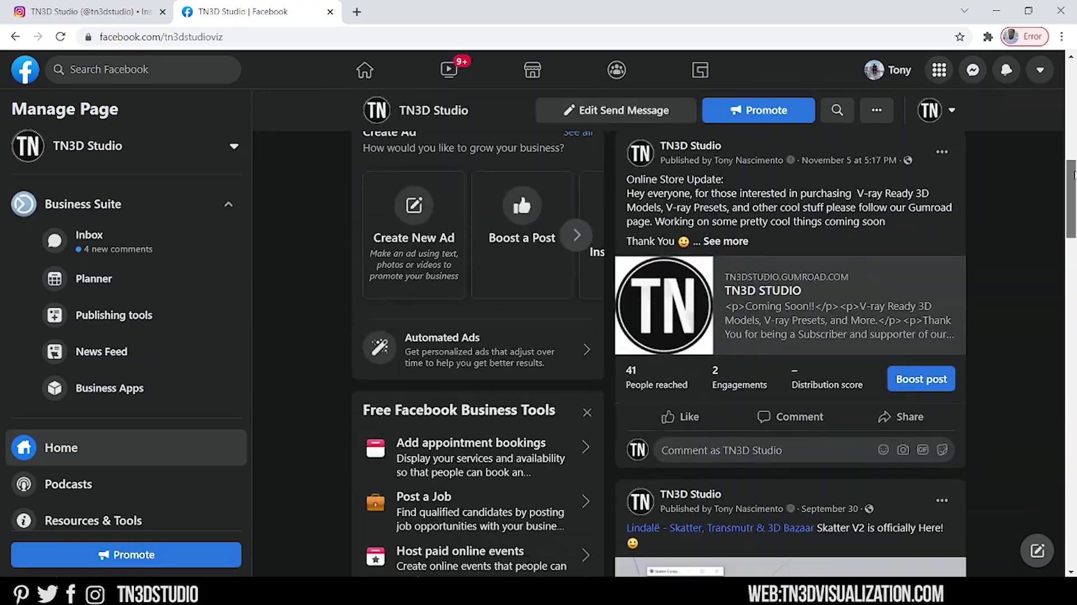